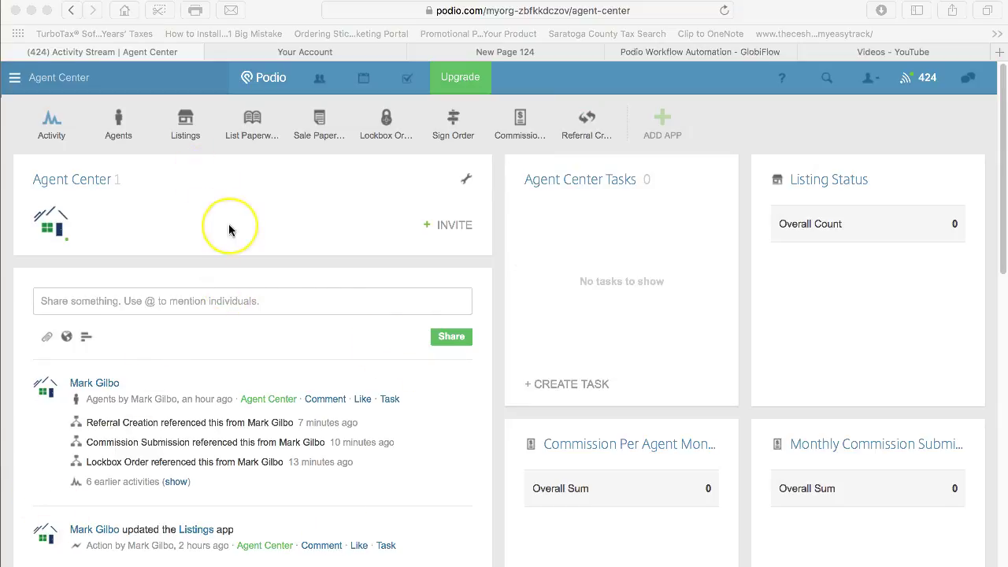
Open the agent's record in the Agents app, review its phone, email, join date and file fields, and close it.
{"action": "left_click", "coordinate": [115, 116]}
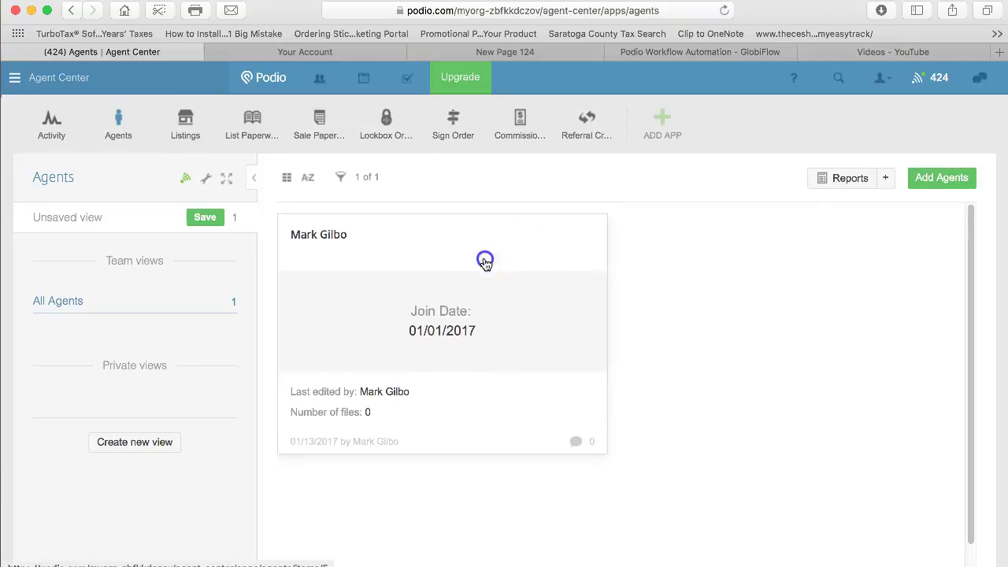
{"action": "left_click", "coordinate": [486, 264]}
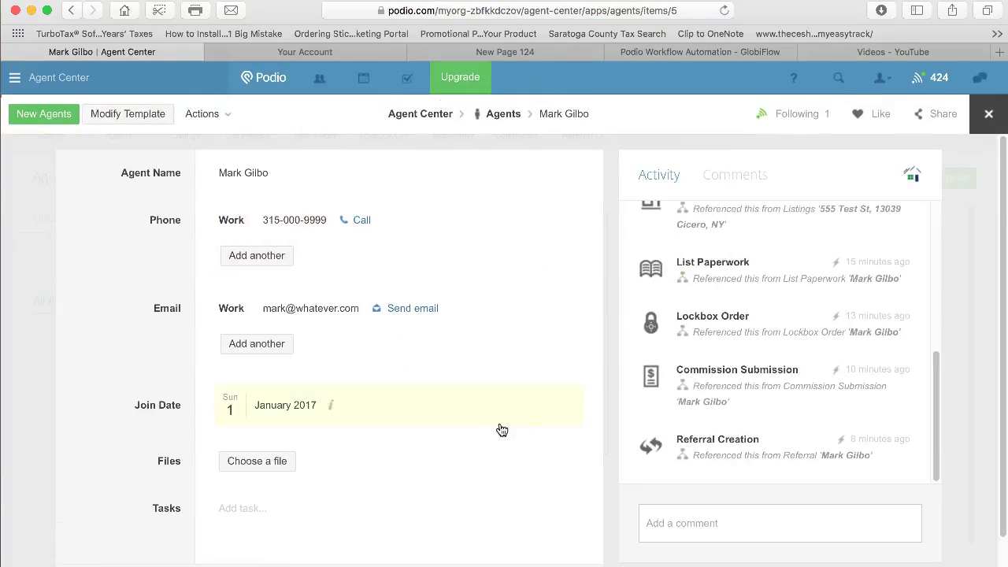
{"action": "scroll", "coordinate": [478, 285], "scroll_direction": "down", "scroll_amount": 1}
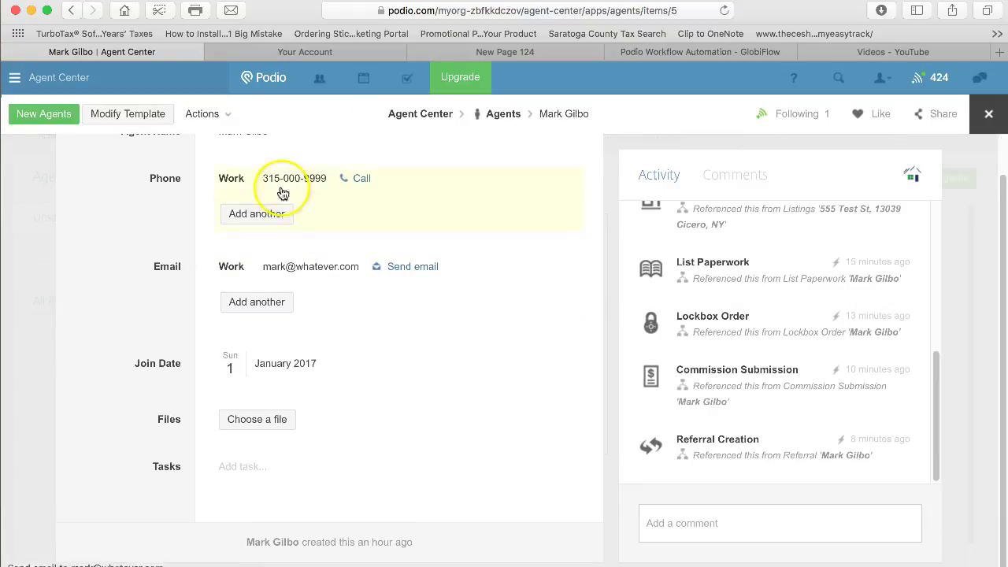
{"action": "left_click", "coordinate": [270, 424]}
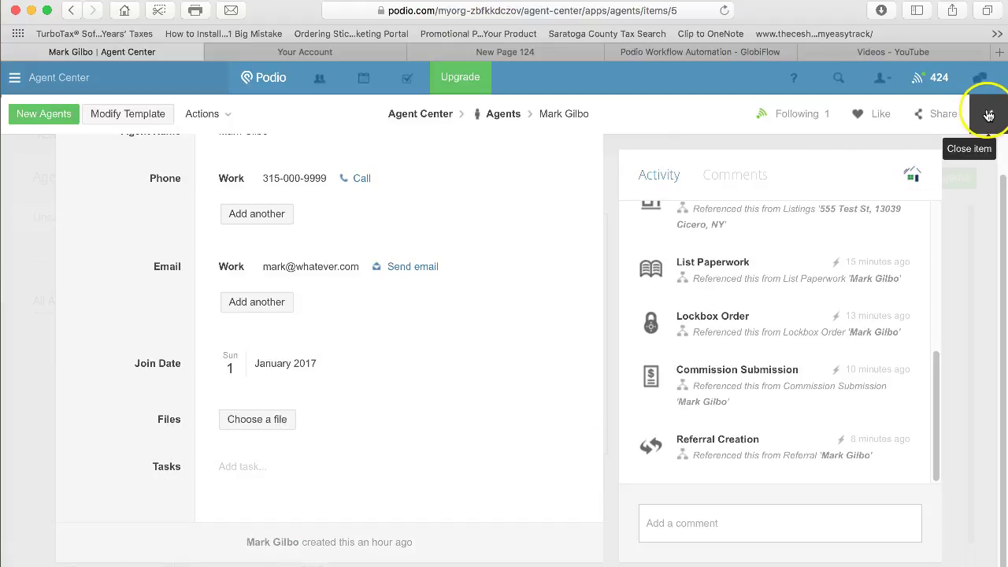
{"action": "left_click", "coordinate": [988, 115]}
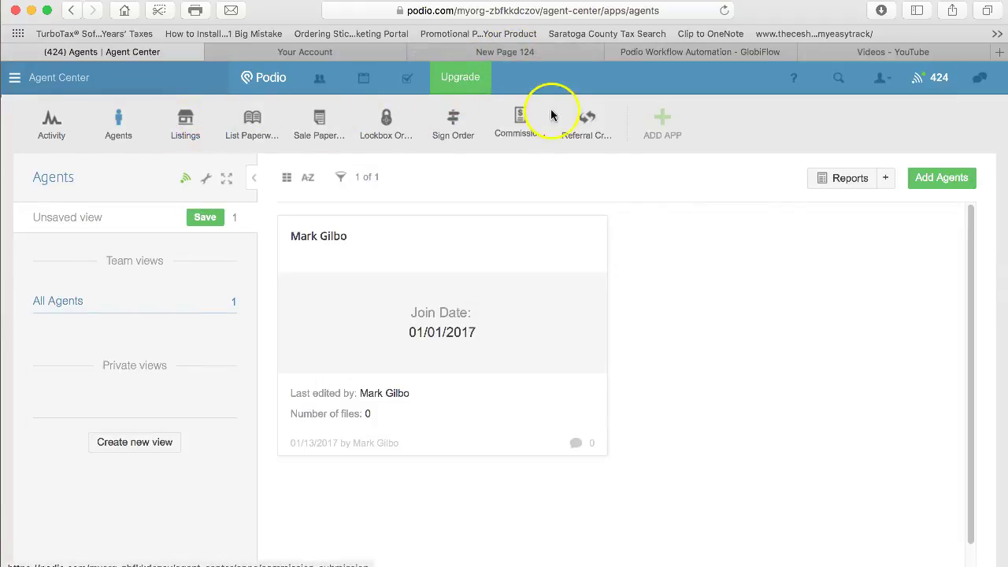
Review the website's submission links, the agent's record in Podio and the Referral Creation flow in GlobiFlow.
{"action": "left_click", "coordinate": [531, 54]}
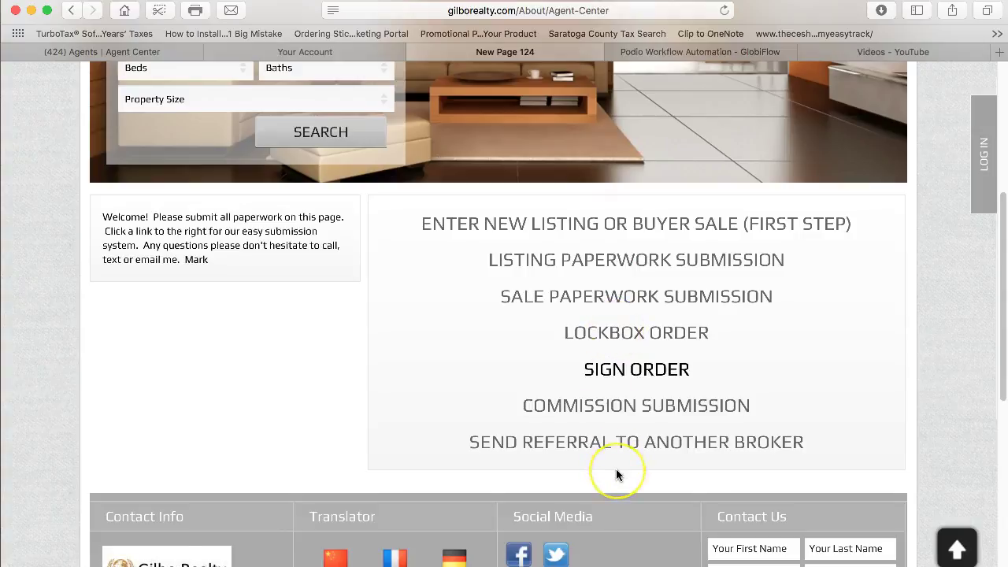
{"action": "left_click", "coordinate": [136, 51]}
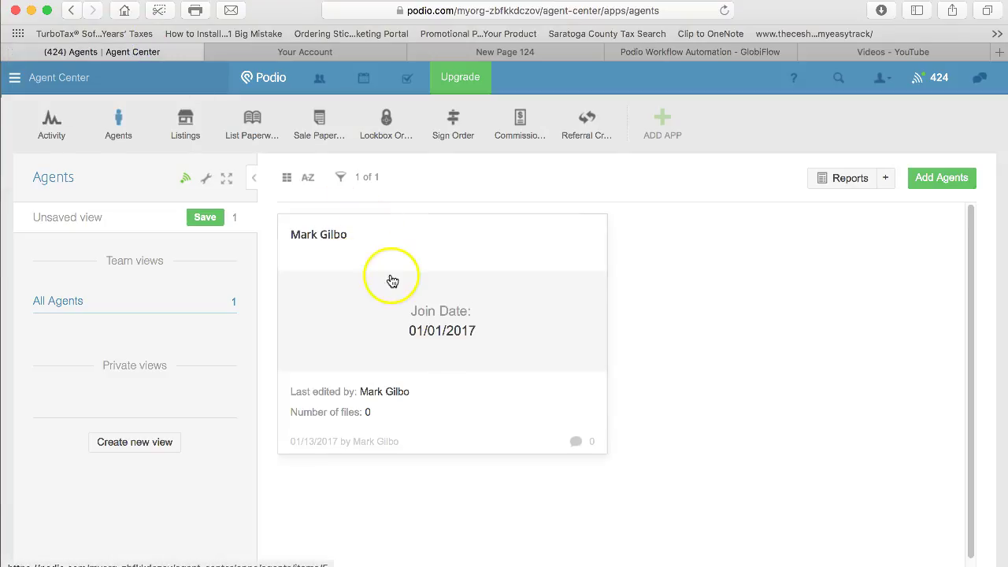
{"action": "left_click", "coordinate": [441, 319]}
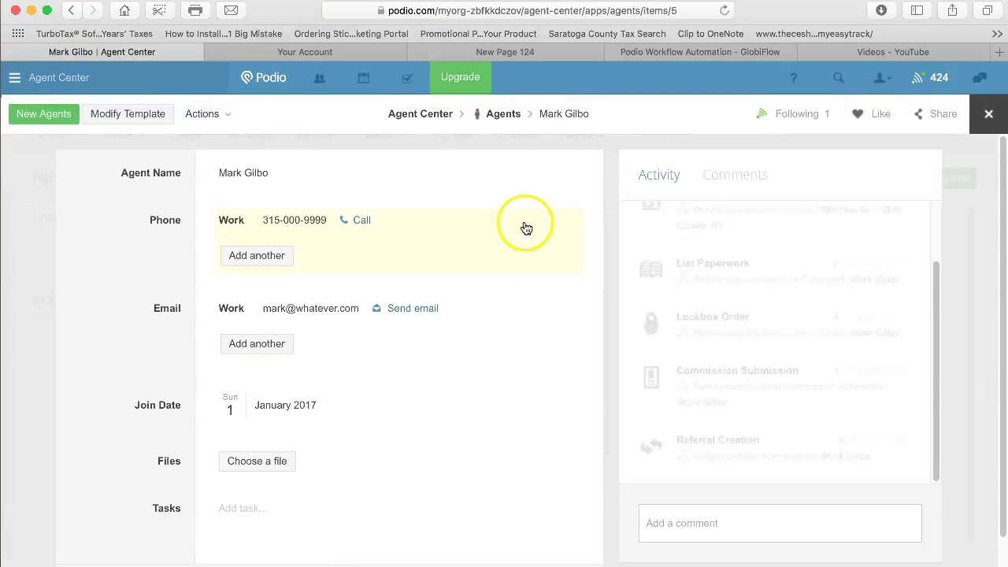
{"action": "left_click", "coordinate": [989, 113]}
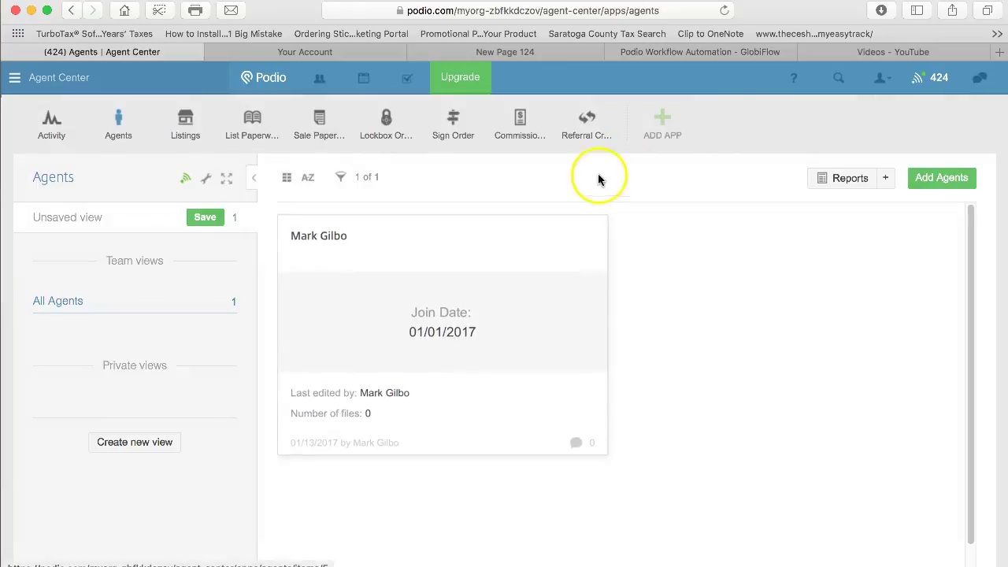
{"action": "left_click", "coordinate": [690, 52]}
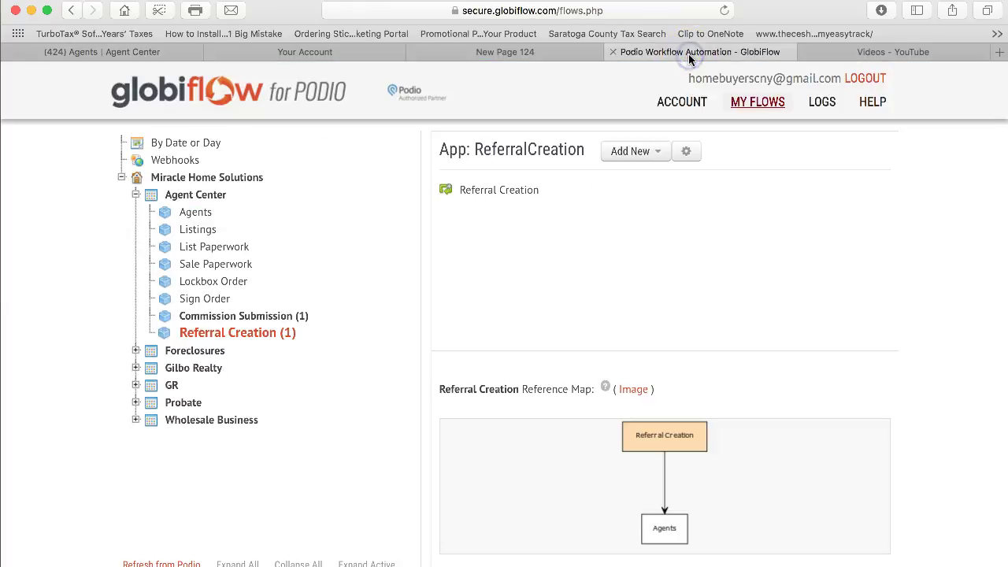
Open the new listing or buyer sale form from the website's agent page and fill in the property's street address, postal code, city and state.
{"action": "left_click", "coordinate": [505, 55]}
{"action": "left_click", "coordinate": [533, 236]}
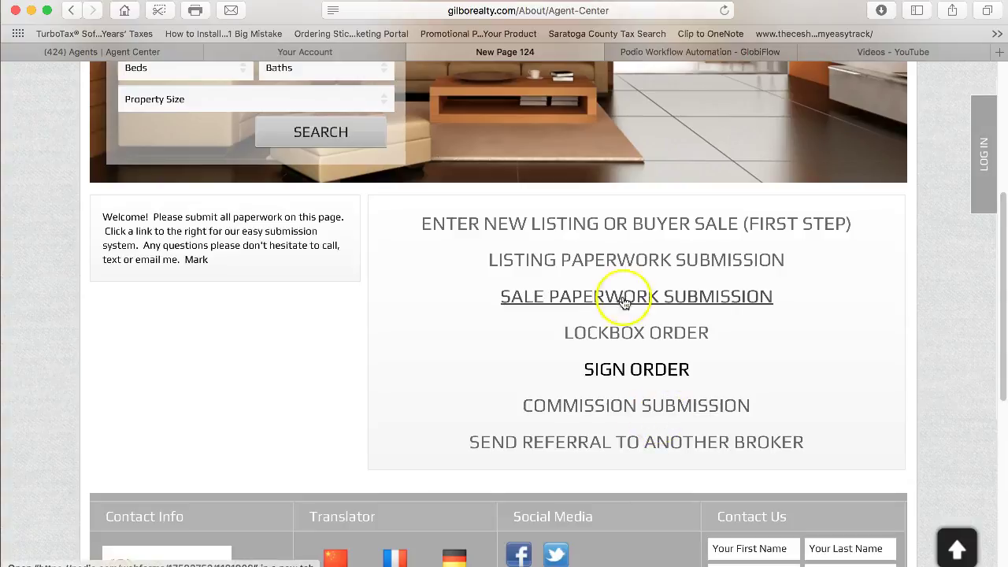
{"action": "left_click", "coordinate": [627, 229]}
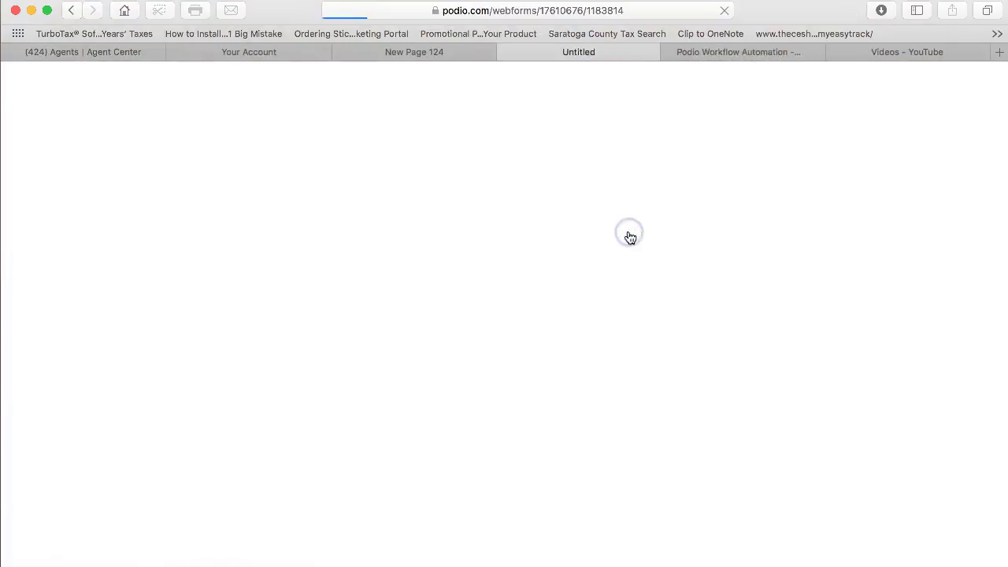
{"action": "left_click", "coordinate": [441, 217]}
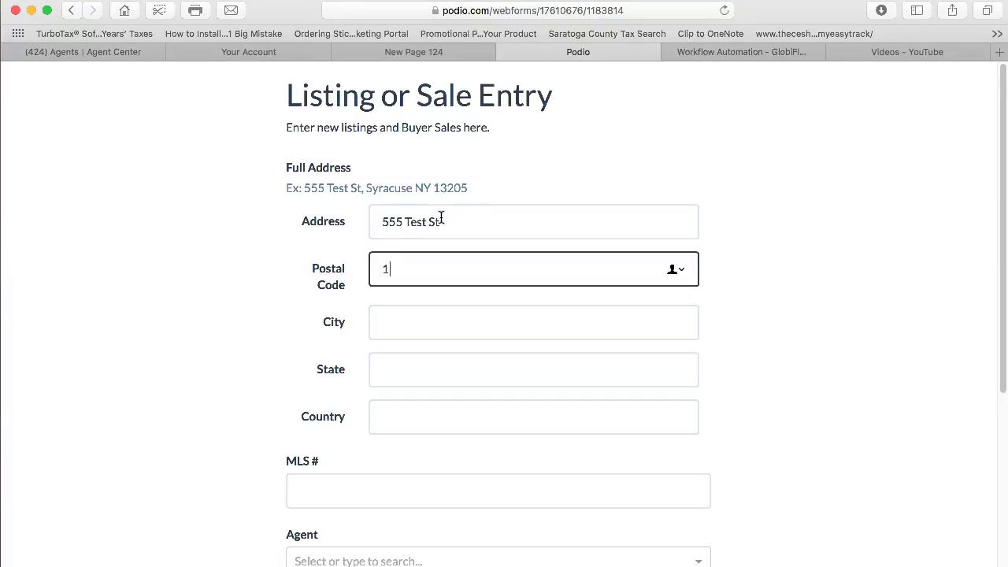
{"action": "type", "text": "Cicero"}
{"action": "key", "text": "Tab"}
{"action": "key", "text": "Tab"}
{"action": "key", "text": "Tab"}
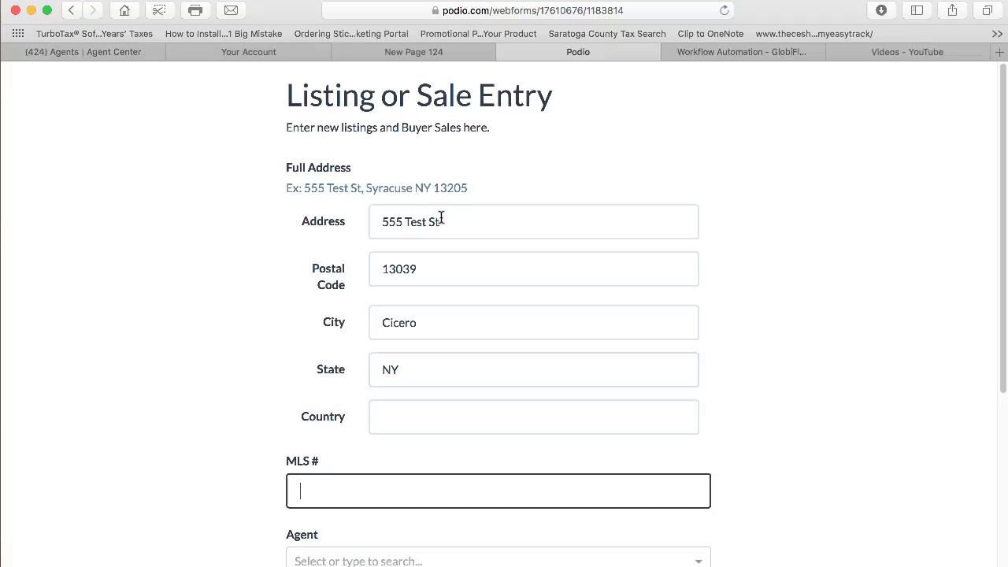
Enter s100100 as the listing's MLS number and select the agent from the list.
{"action": "key", "text": "Tab"}
{"action": "scroll", "coordinate": [409, 269], "scroll_direction": "down", "scroll_amount": 5}
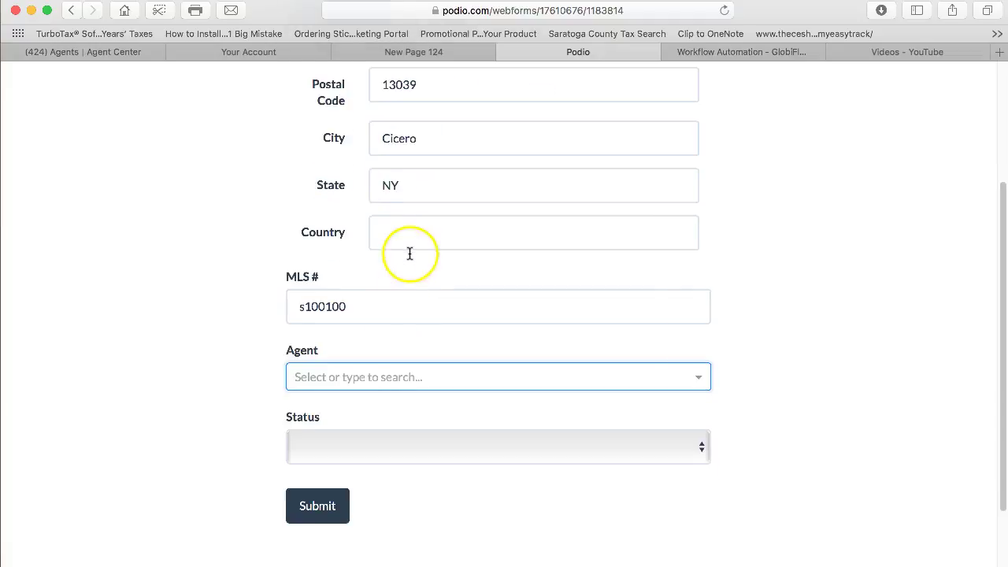
{"action": "left_click", "coordinate": [341, 370]}
{"action": "left_click", "coordinate": [324, 404]}
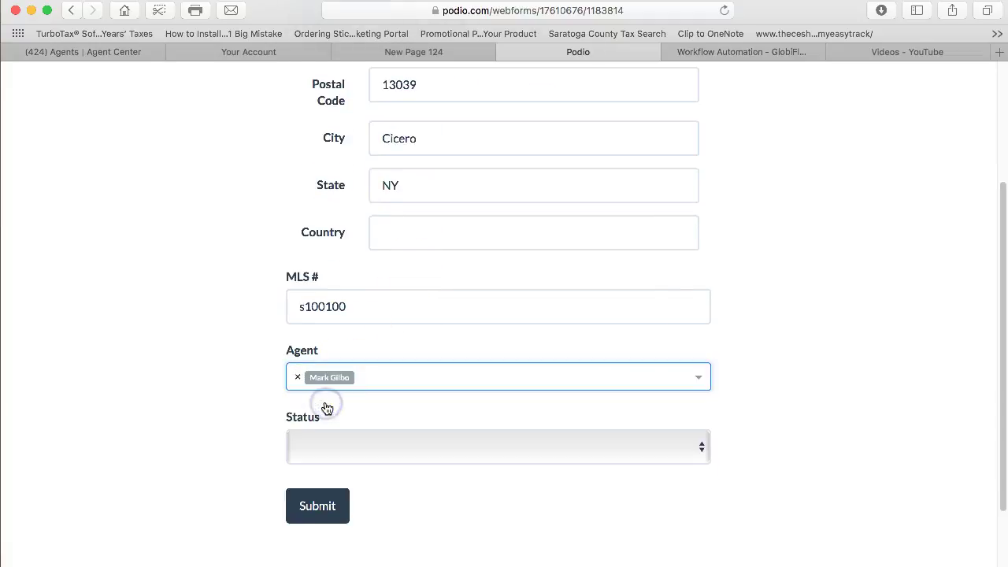
Set the listing's status to Active, submit the entry form and return to the website's agent page.
{"action": "left_click", "coordinate": [118, 51]}
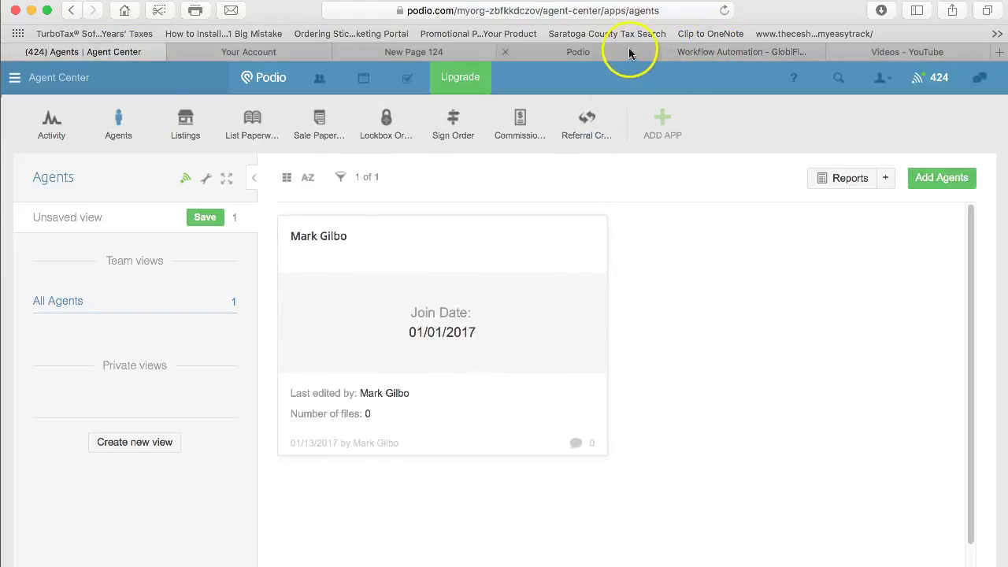
{"action": "left_click", "coordinate": [579, 51]}
{"action": "left_click", "coordinate": [350, 450]}
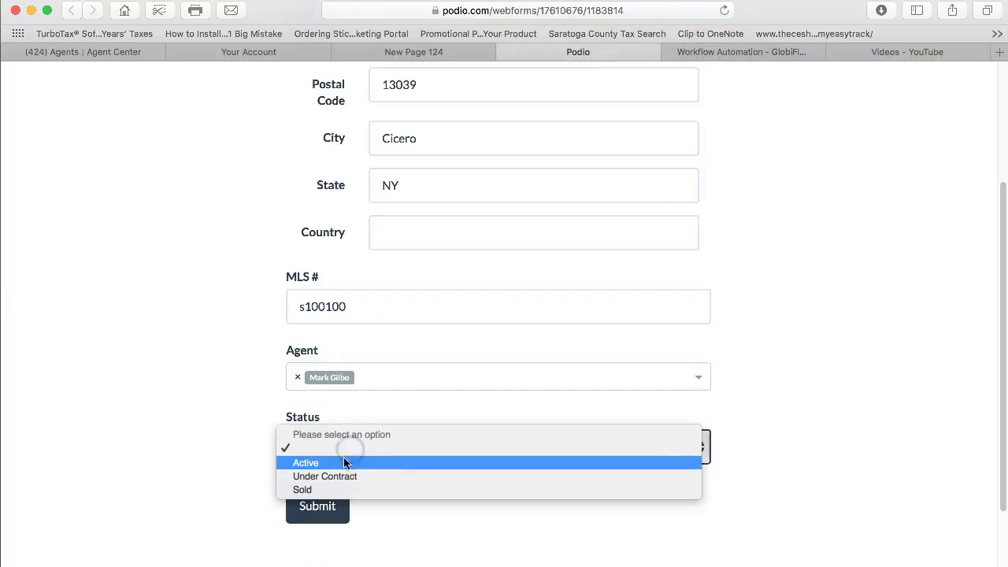
{"action": "left_click", "coordinate": [344, 463]}
{"action": "left_click", "coordinate": [345, 509]}
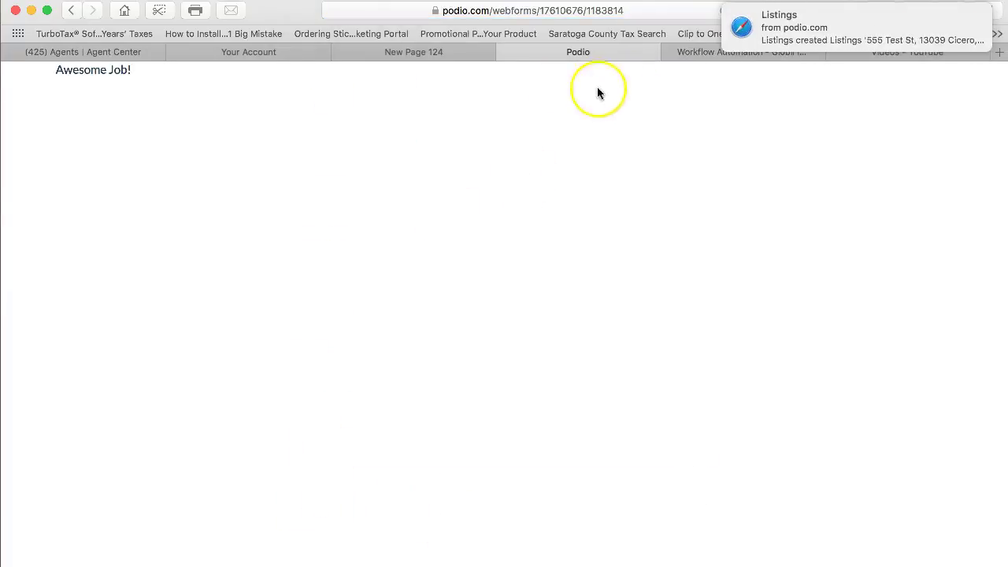
{"action": "left_click", "coordinate": [504, 52]}
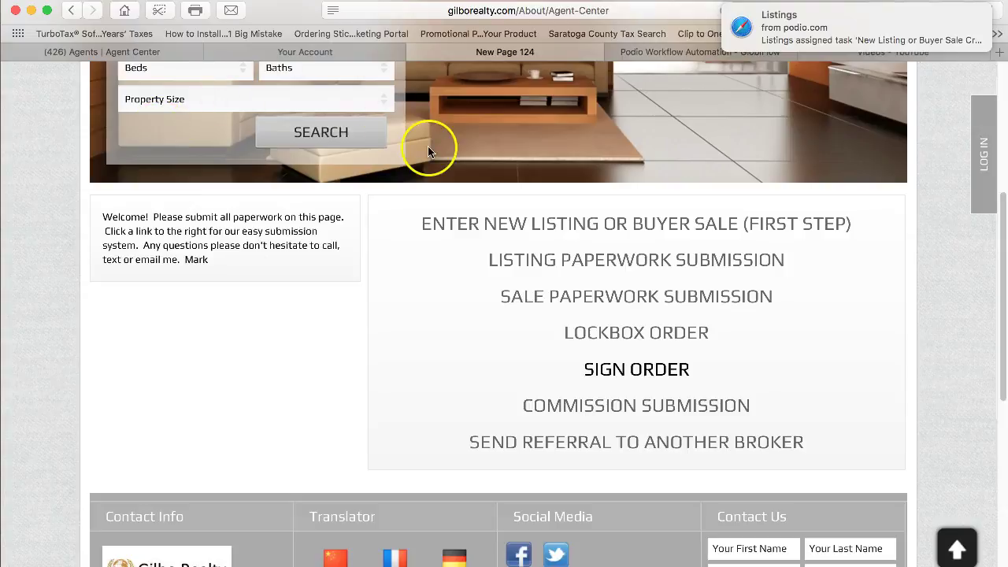
Review the submitted listing's record in Podio's Listings app and the task and listing status tiles on the workspace's activity page.
{"action": "left_click", "coordinate": [124, 51]}
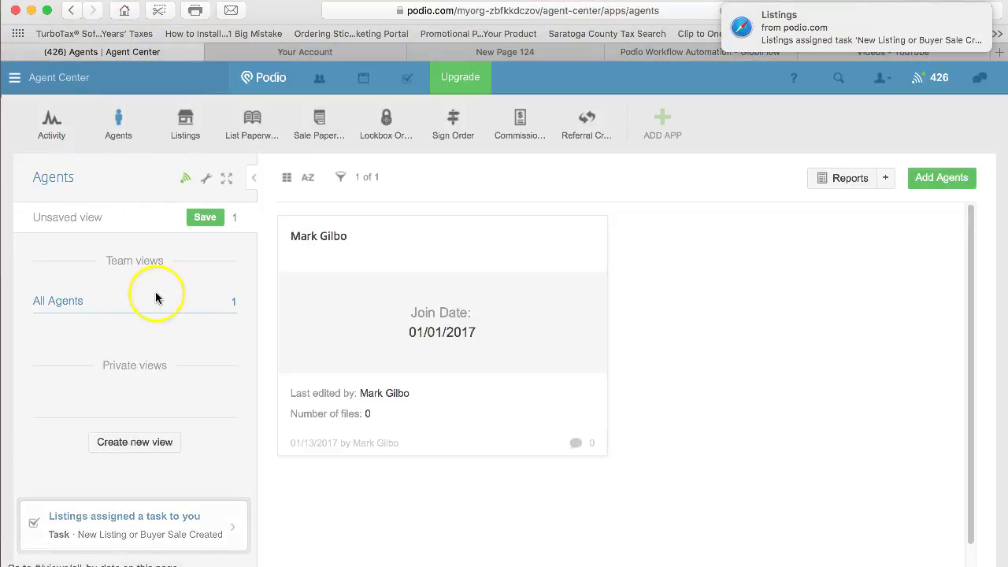
{"action": "left_click", "coordinate": [186, 131]}
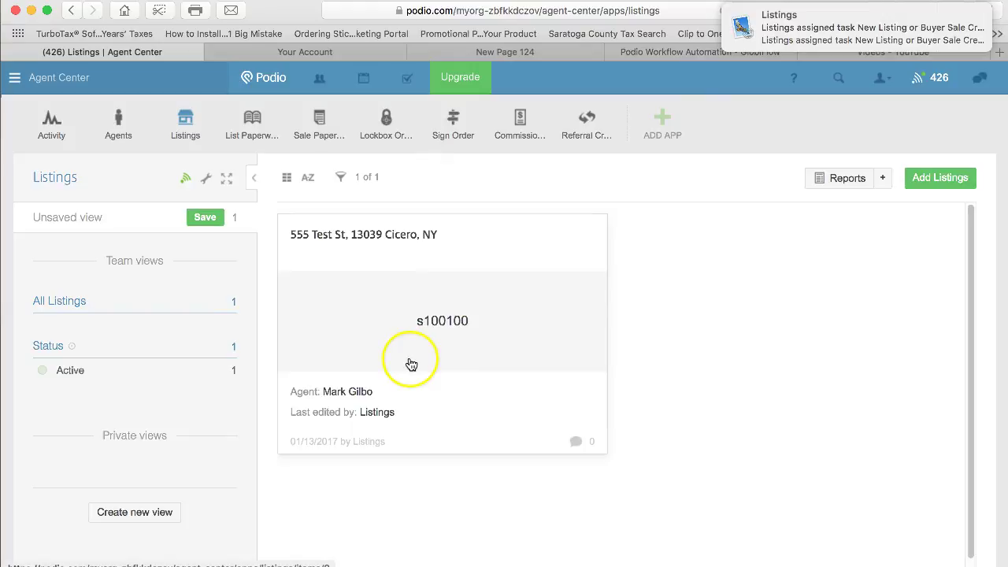
{"action": "left_click", "coordinate": [371, 253]}
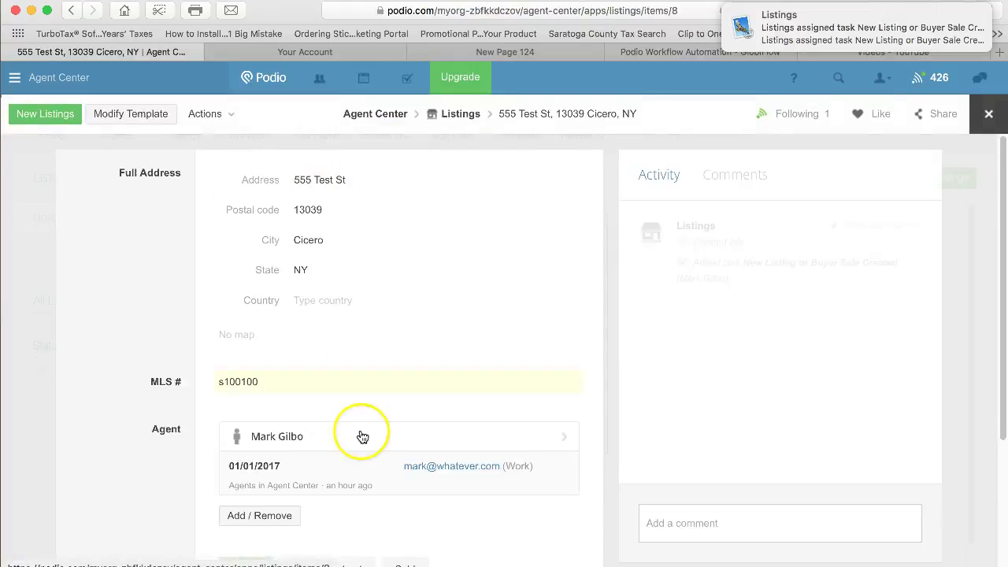
{"action": "scroll", "coordinate": [362, 436], "scroll_direction": "down", "scroll_amount": 5}
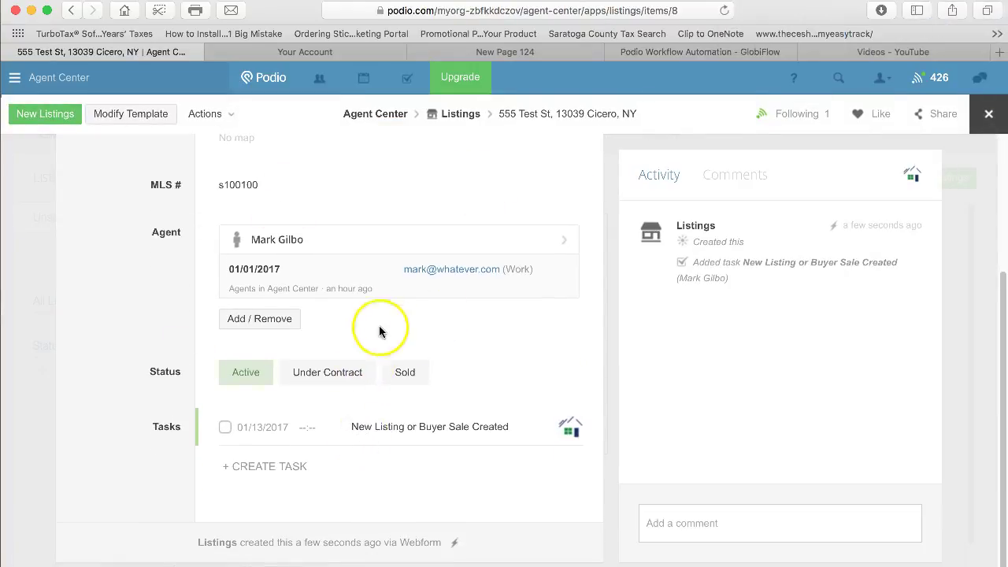
{"action": "scroll", "coordinate": [322, 428], "scroll_direction": "up", "scroll_amount": 5}
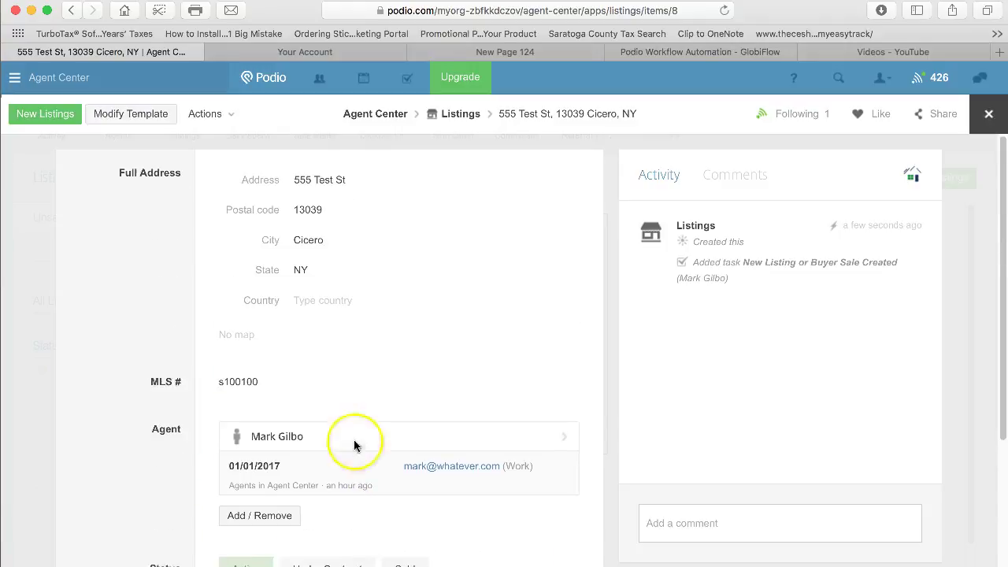
{"action": "left_click", "coordinate": [988, 113]}
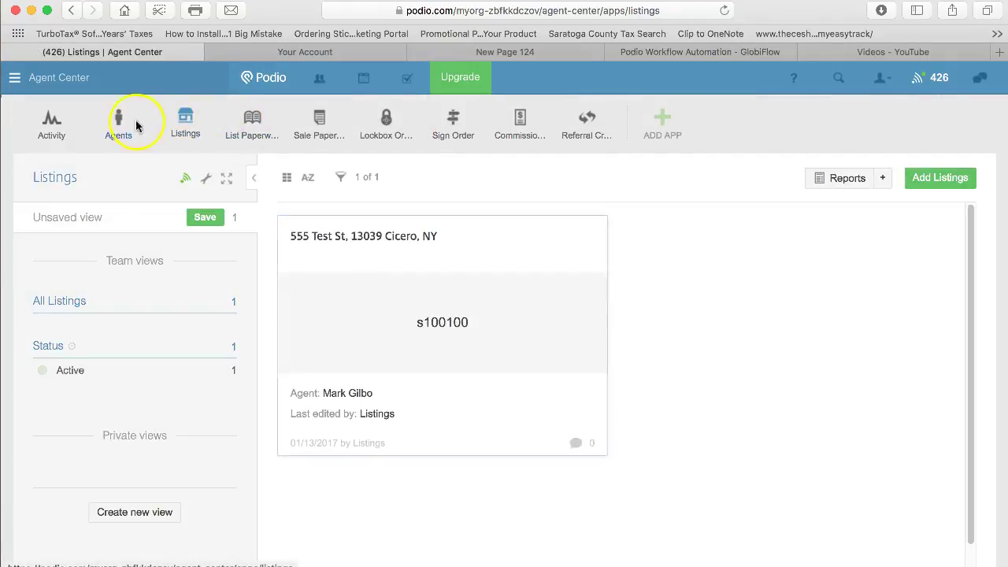
{"action": "left_click", "coordinate": [52, 122]}
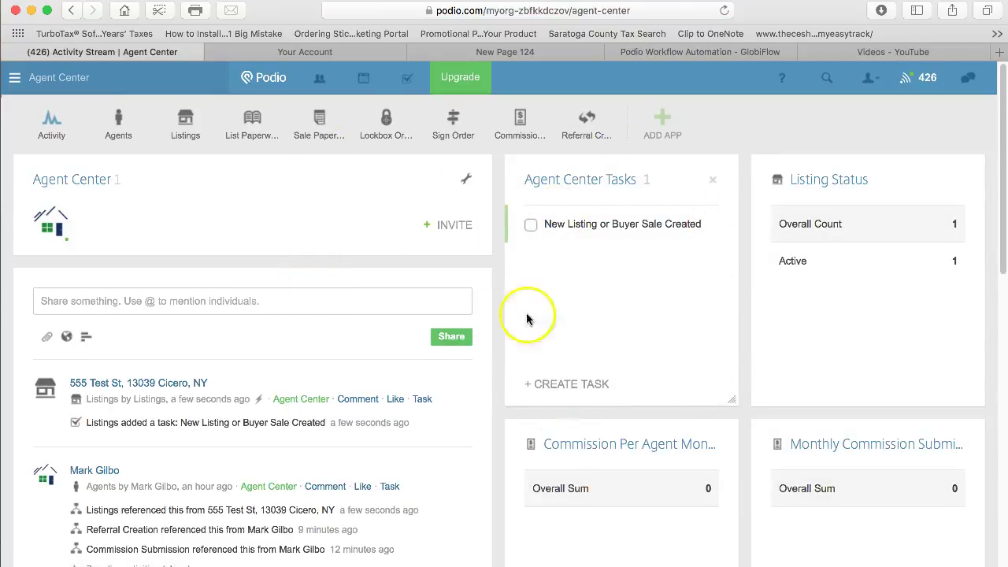
Open the listing paperwork submission form from the website's agent page and select the new listing and its agent.
{"action": "left_click", "coordinate": [684, 53]}
{"action": "left_click", "coordinate": [513, 53]}
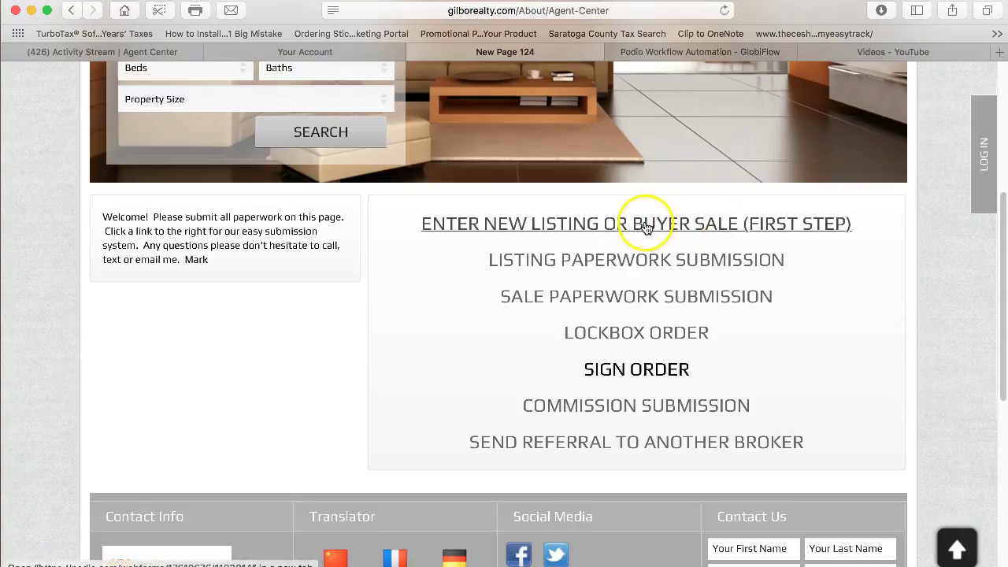
{"action": "left_click", "coordinate": [631, 260]}
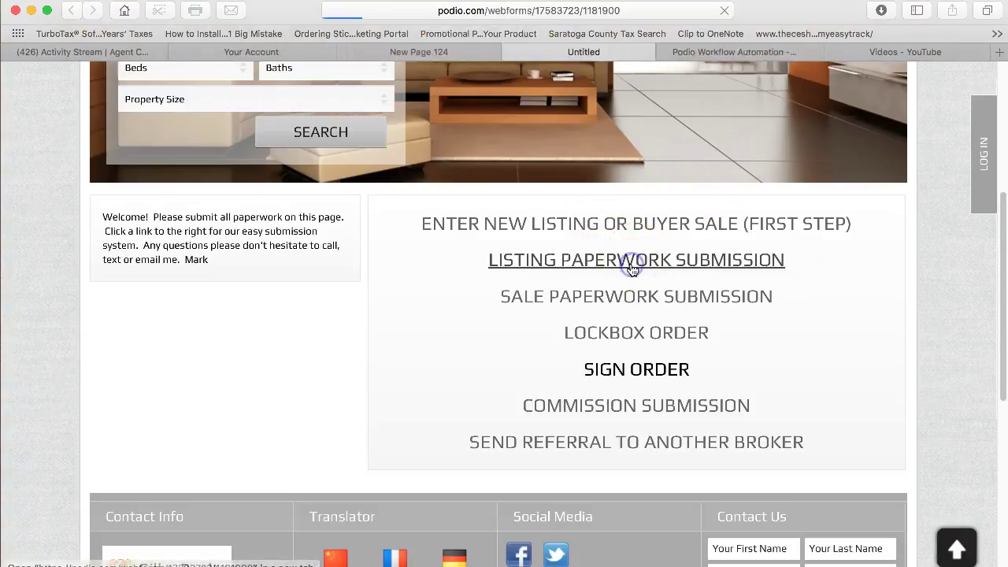
{"action": "left_click", "coordinate": [418, 169]}
{"action": "left_click", "coordinate": [416, 196]}
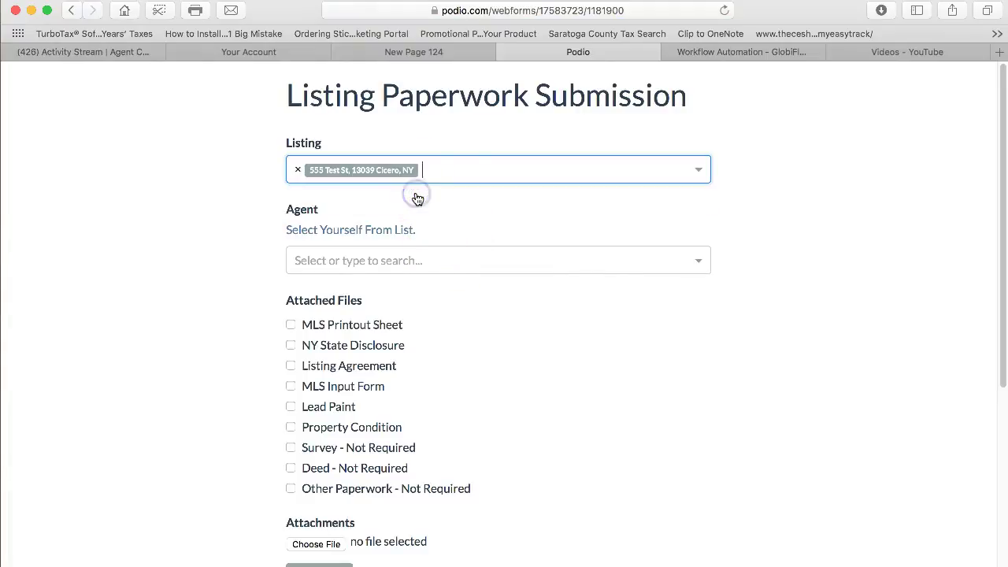
{"action": "left_click", "coordinate": [380, 263]}
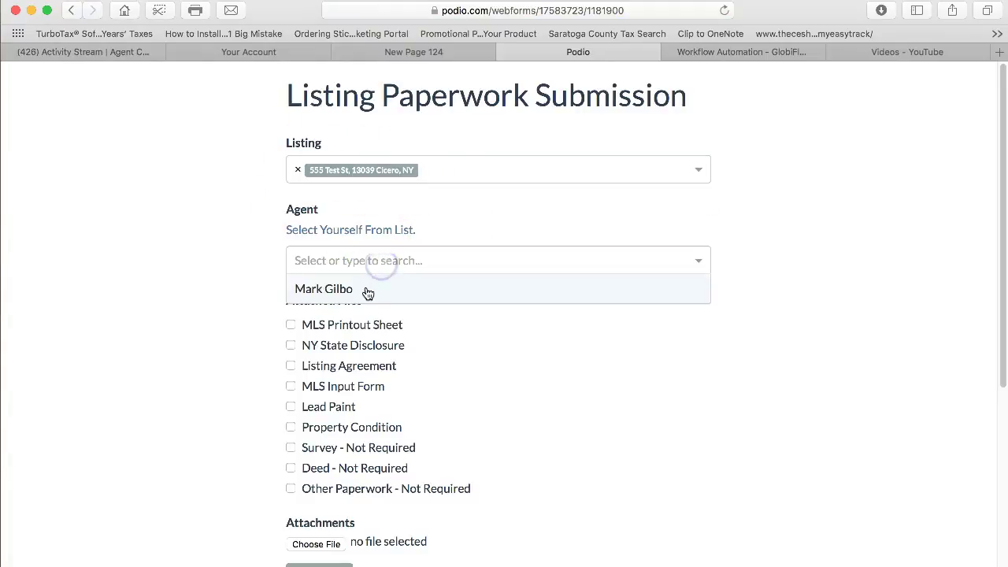
{"action": "left_click", "coordinate": [367, 293]}
Mark the six required documents, MLS Printout Sheet through Property Condition, as attached and add drake.1.pdf as the attachment.
{"action": "scroll", "coordinate": [462, 169], "scroll_direction": "down", "scroll_amount": 3}
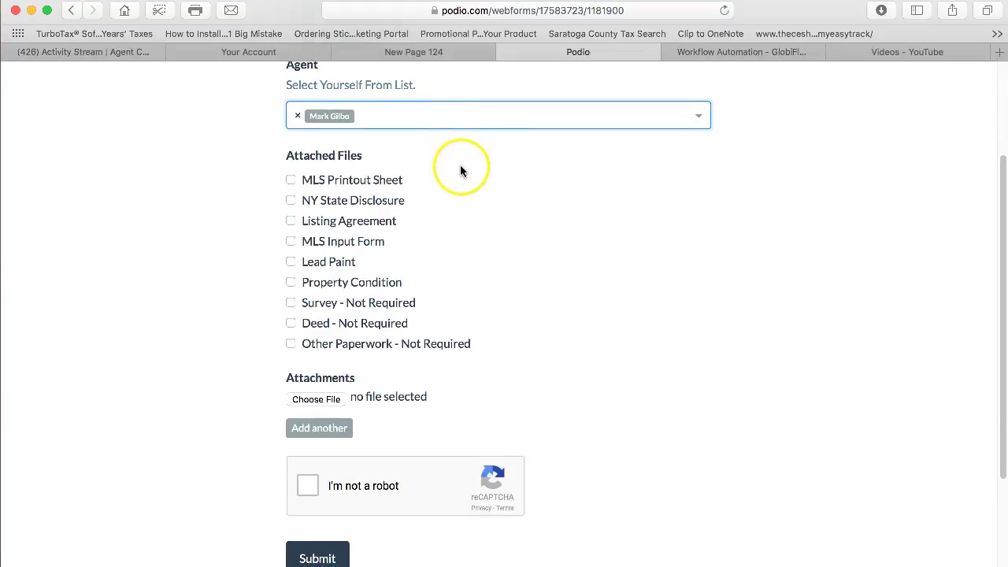
{"action": "left_click", "coordinate": [290, 180]}
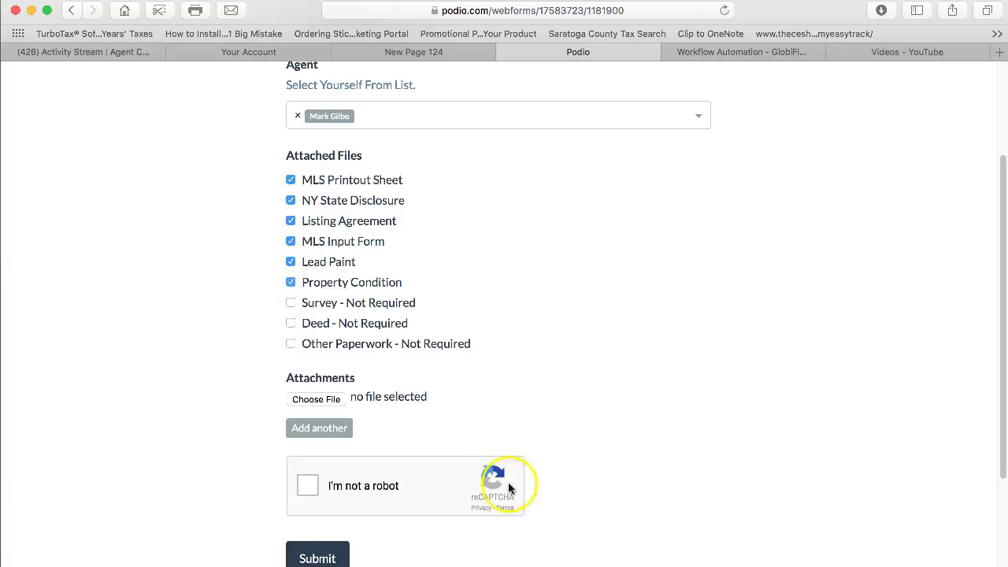
{"action": "scroll", "coordinate": [508, 488], "scroll_direction": "down", "scroll_amount": 3}
{"action": "left_click", "coordinate": [332, 272]}
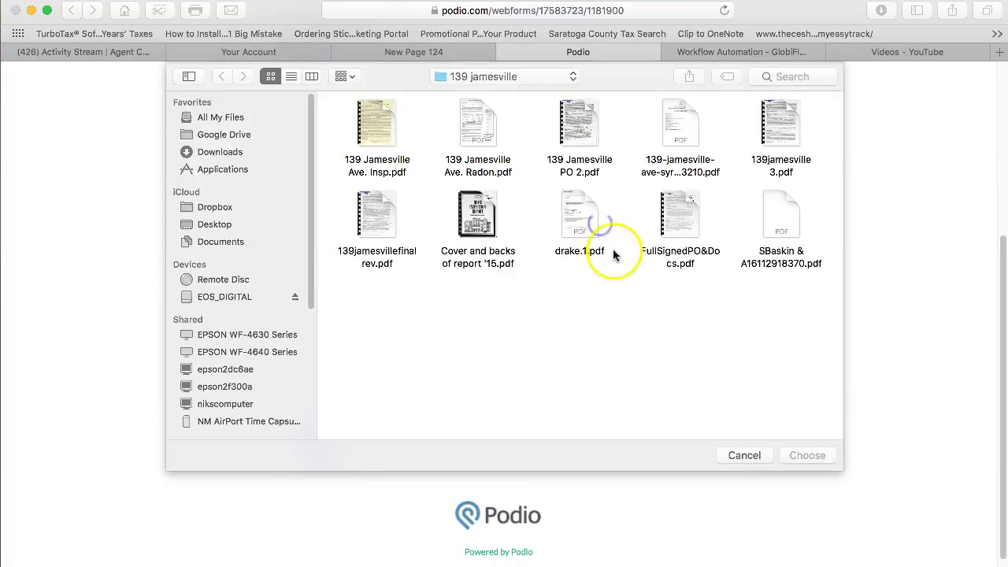
{"action": "left_click", "coordinate": [597, 234]}
{"action": "left_click", "coordinate": [807, 455]}
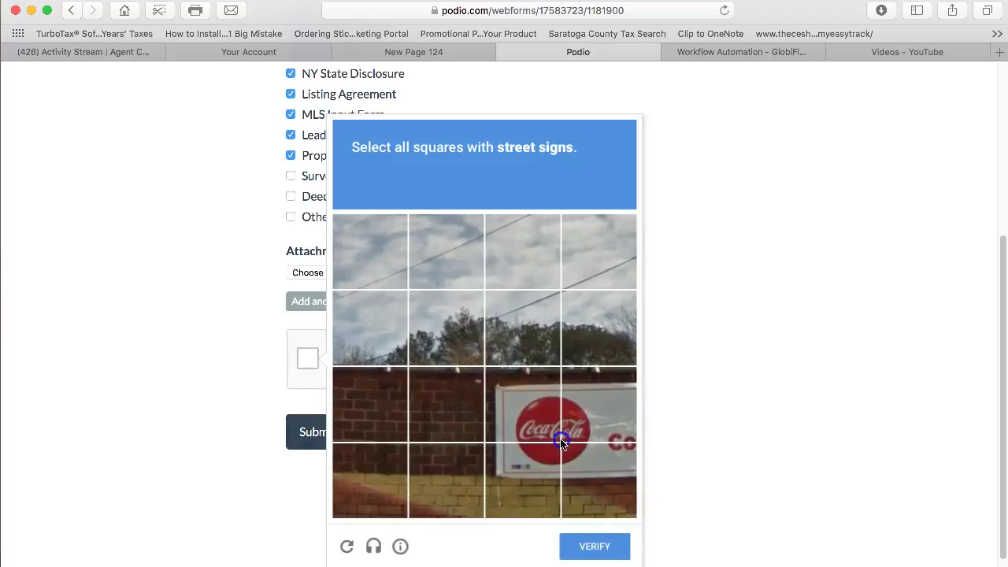
Complete the street signs image check and submit the listing paperwork form.
{"action": "left_click", "coordinate": [583, 421]}
{"action": "left_click", "coordinate": [528, 418]}
{"action": "left_click", "coordinate": [535, 479]}
{"action": "left_click", "coordinate": [604, 478]}
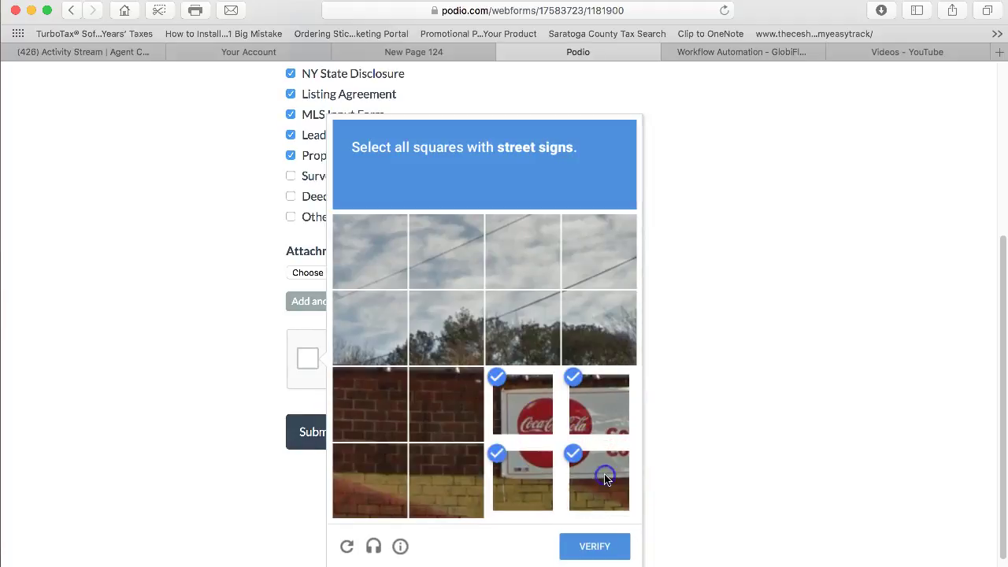
{"action": "left_click", "coordinate": [594, 547]}
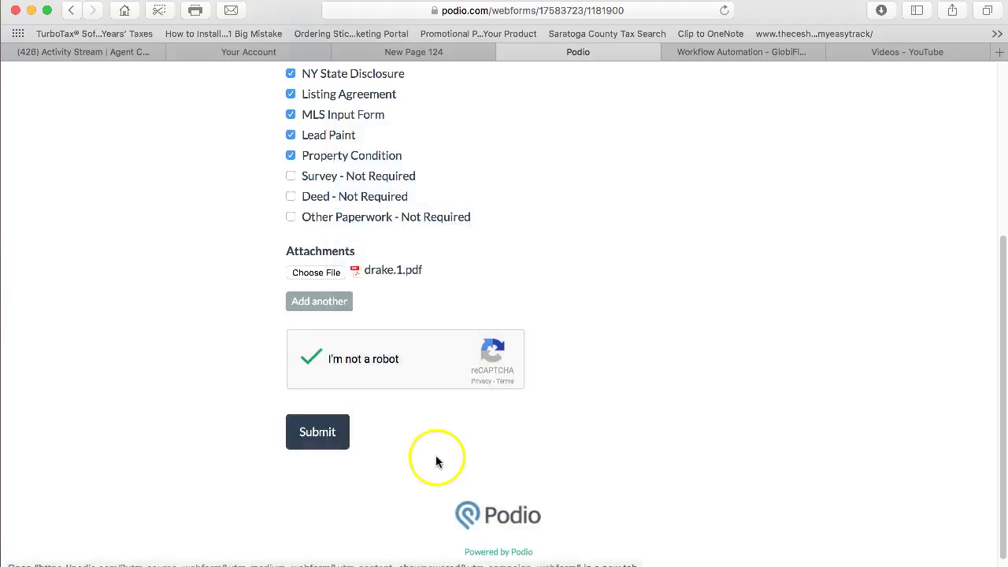
{"action": "left_click", "coordinate": [317, 441]}
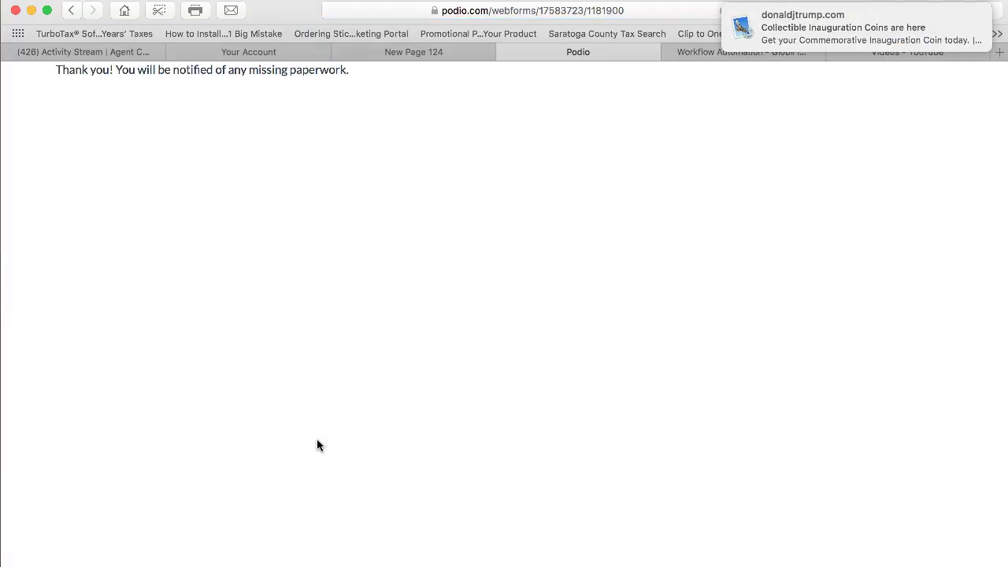
Open the new record in Podio's List Paperwork app and review its listing, agent, attached file categories, files and tasks.
{"action": "left_click", "coordinate": [114, 52]}
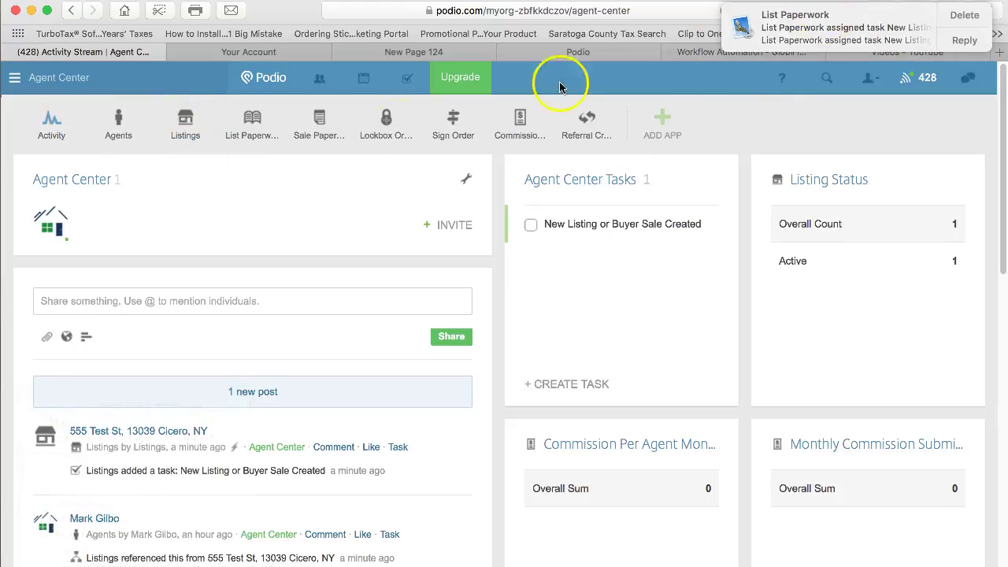
{"action": "left_click", "coordinate": [247, 144]}
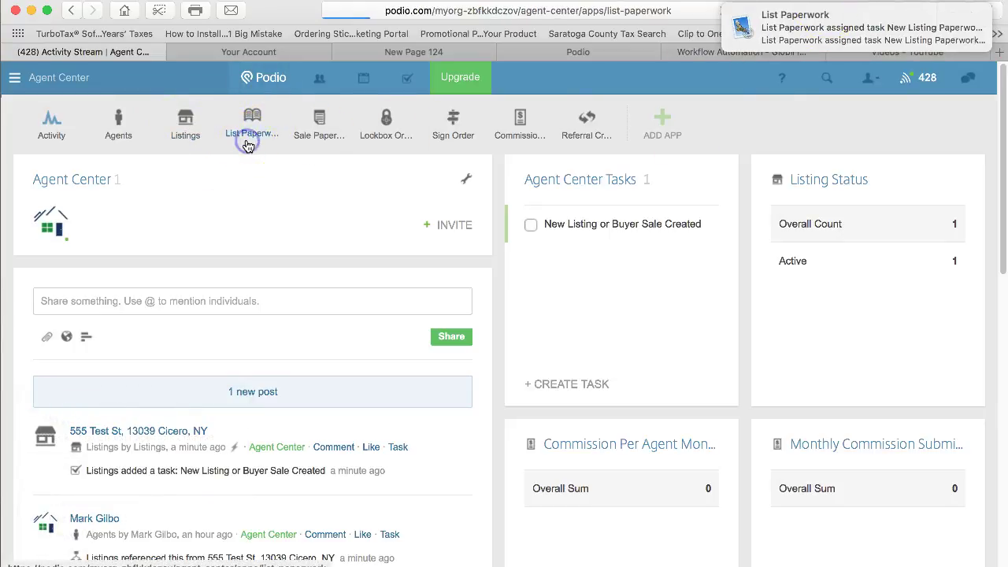
{"action": "left_click", "coordinate": [499, 305]}
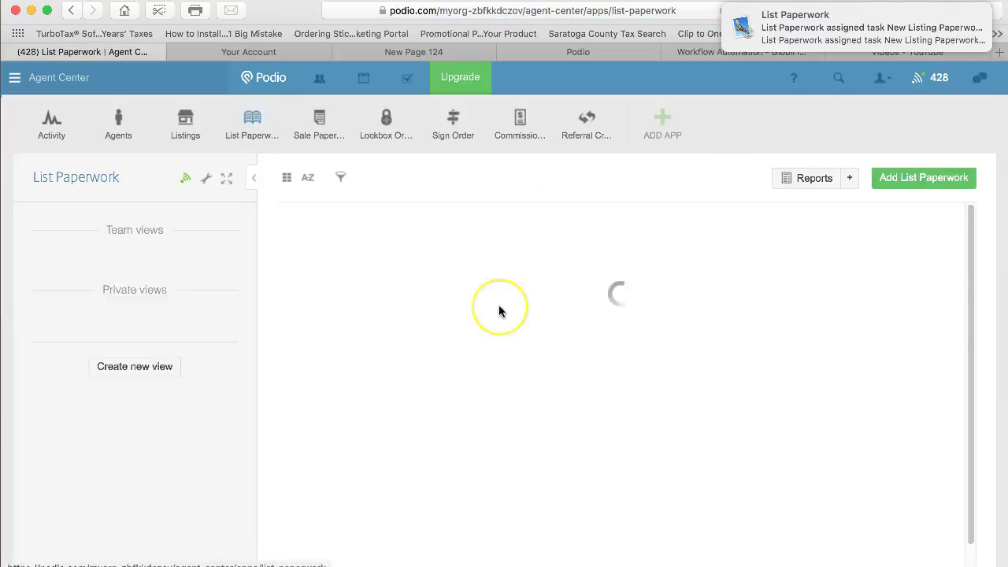
{"action": "left_click", "coordinate": [500, 256]}
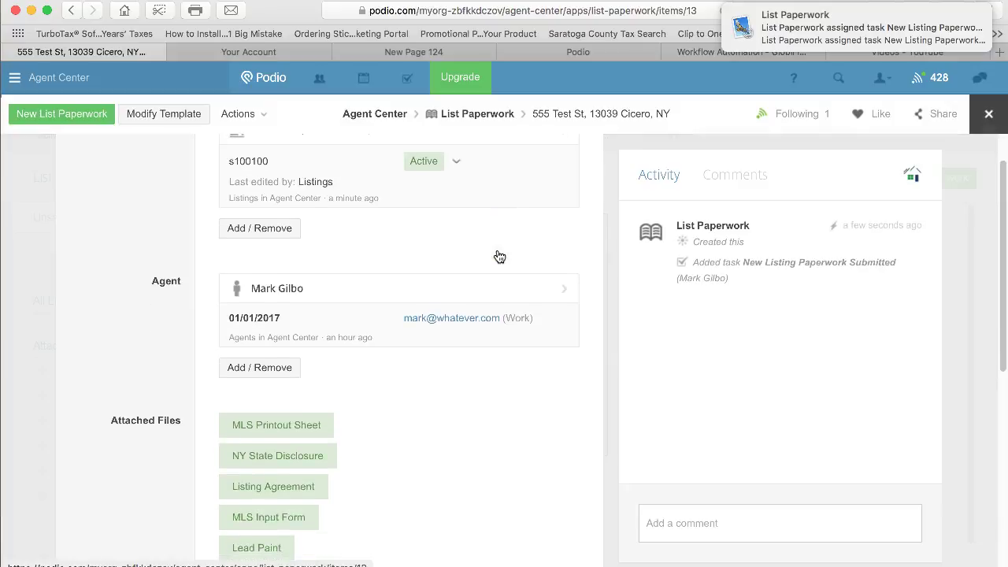
{"action": "left_click", "coordinate": [404, 181]}
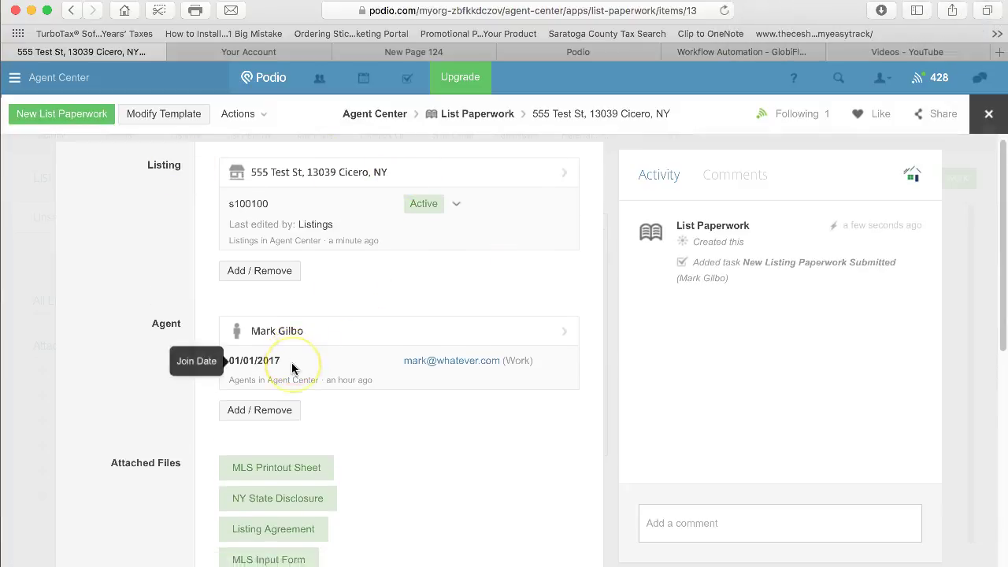
{"action": "scroll", "coordinate": [292, 363], "scroll_direction": "down", "scroll_amount": 5}
{"action": "left_click", "coordinate": [289, 453]}
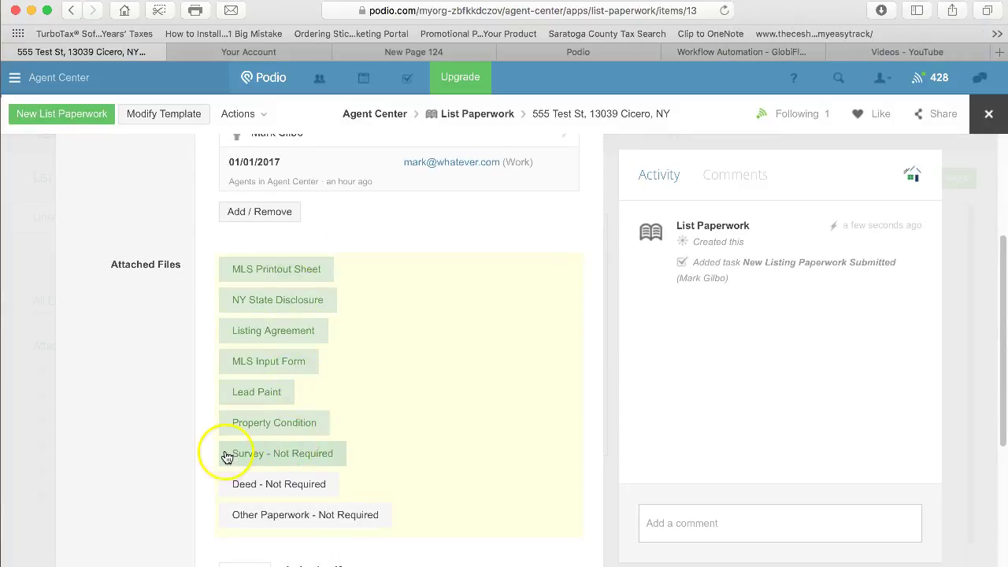
{"action": "left_click", "coordinate": [140, 418]}
{"action": "scroll", "coordinate": [139, 418], "scroll_direction": "down", "scroll_amount": 6}
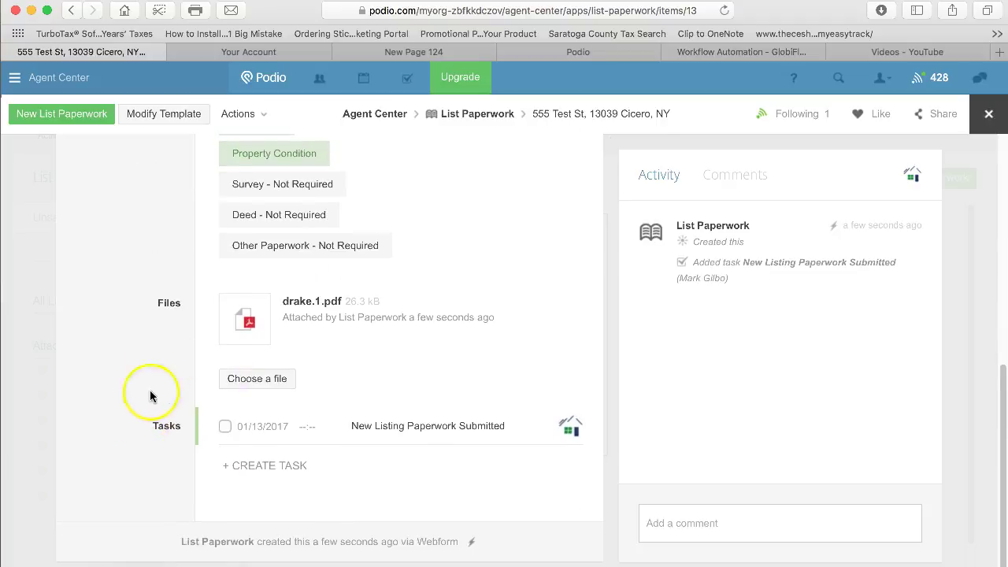
View the attached drake.1.pdf in full and return to the paperwork record.
{"action": "left_click", "coordinate": [299, 303], "text": "super"}
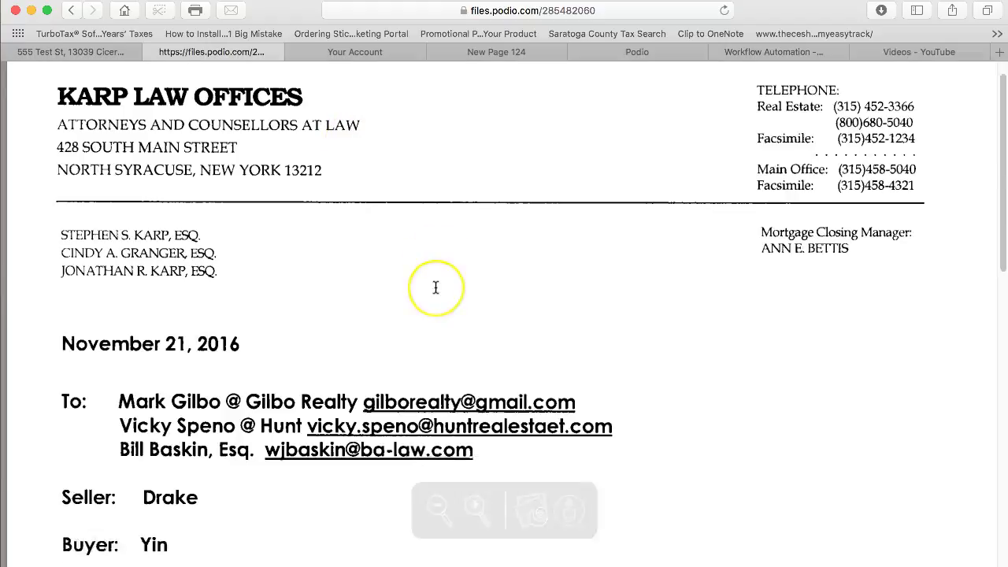
{"action": "scroll", "coordinate": [435, 288], "scroll_direction": "down", "scroll_amount": 10}
{"action": "scroll", "coordinate": [434, 289], "scroll_direction": "up", "scroll_amount": 10}
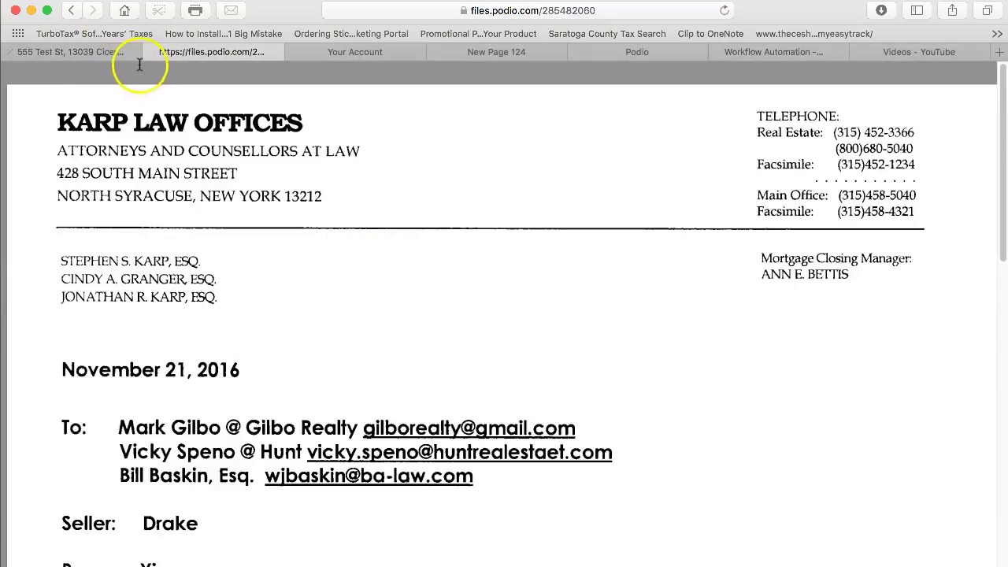
{"action": "left_click", "coordinate": [149, 53]}
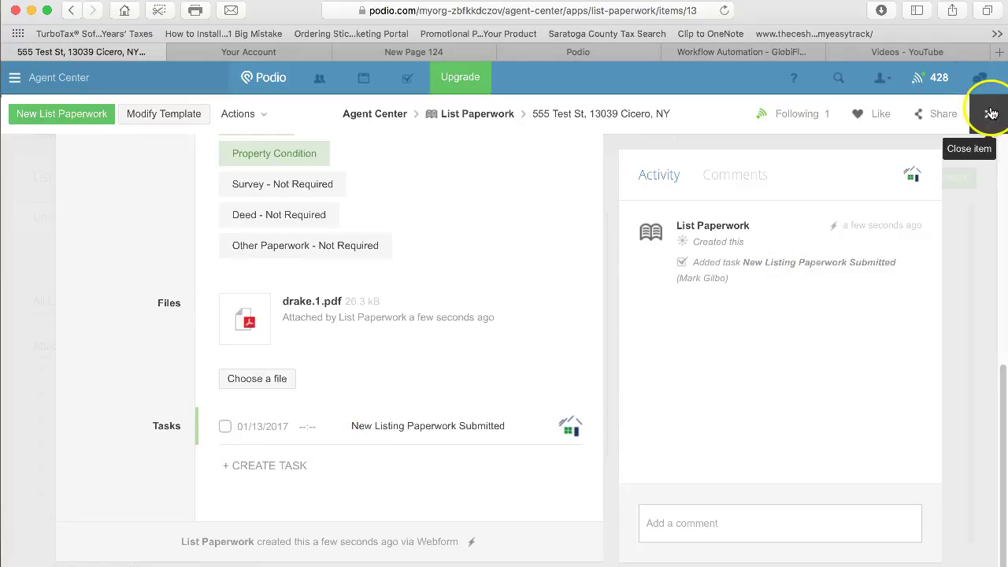
Close the paperwork record and mark both the New Listing or Buyer Sale Created and New Listing Paperwork Submitted tasks complete on the activity page.
{"action": "left_click", "coordinate": [989, 112]}
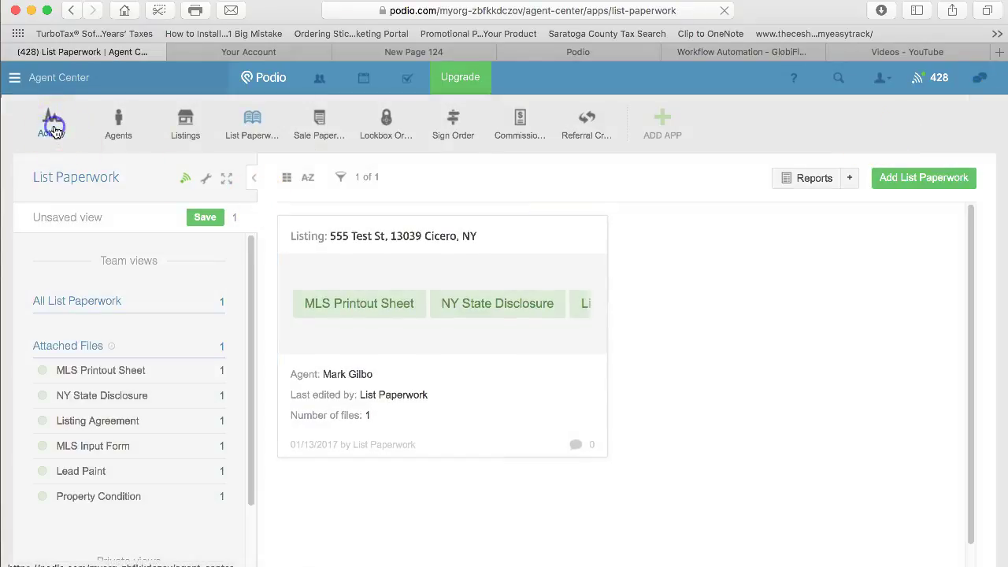
{"action": "left_click", "coordinate": [52, 129]}
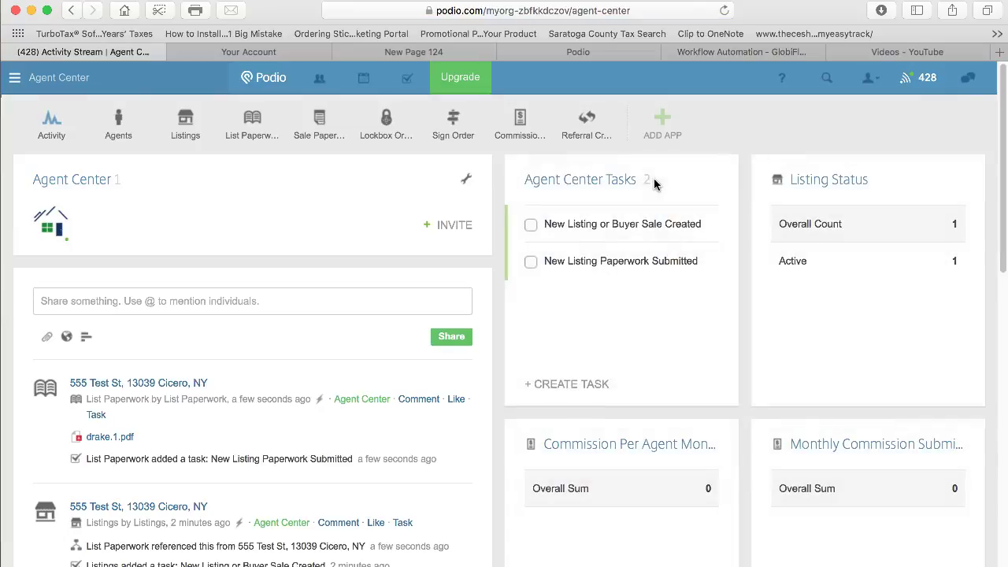
{"action": "left_click", "coordinate": [532, 226]}
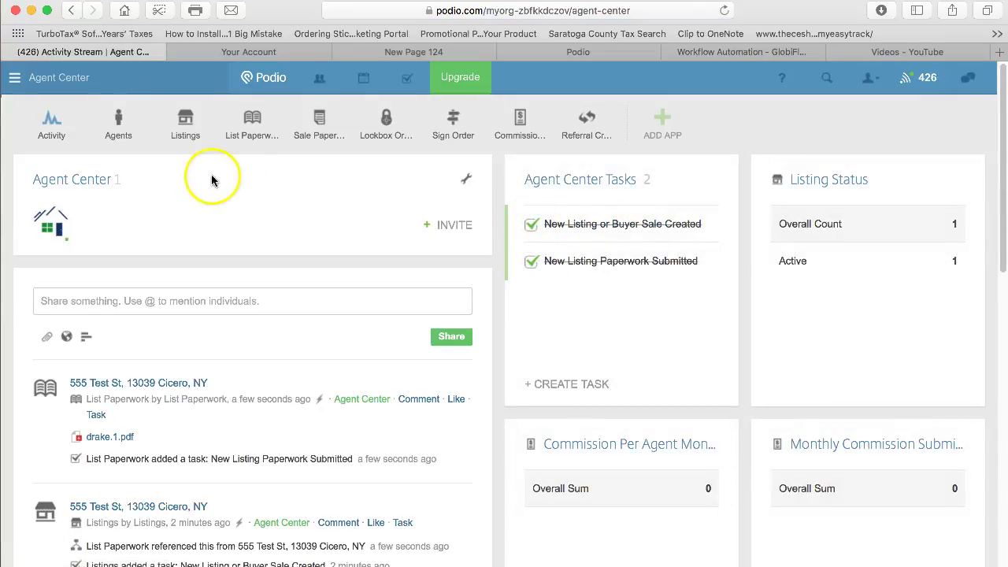
Review the related paperwork, listings and activity history on the agent's record in the Agents app, then close it.
{"action": "left_click", "coordinate": [117, 120]}
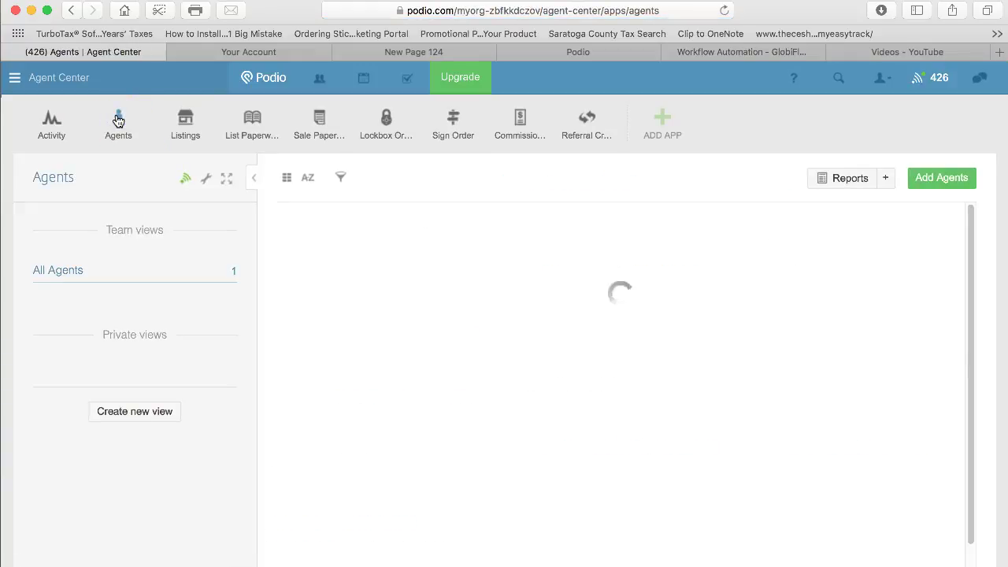
{"action": "left_click", "coordinate": [522, 239]}
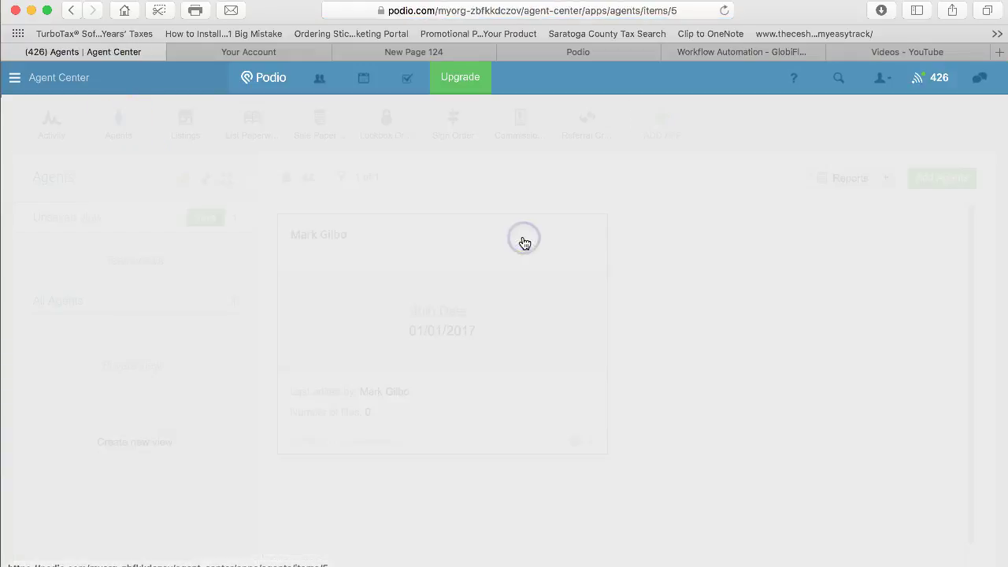
{"action": "scroll", "coordinate": [499, 387], "scroll_direction": "down", "scroll_amount": 5}
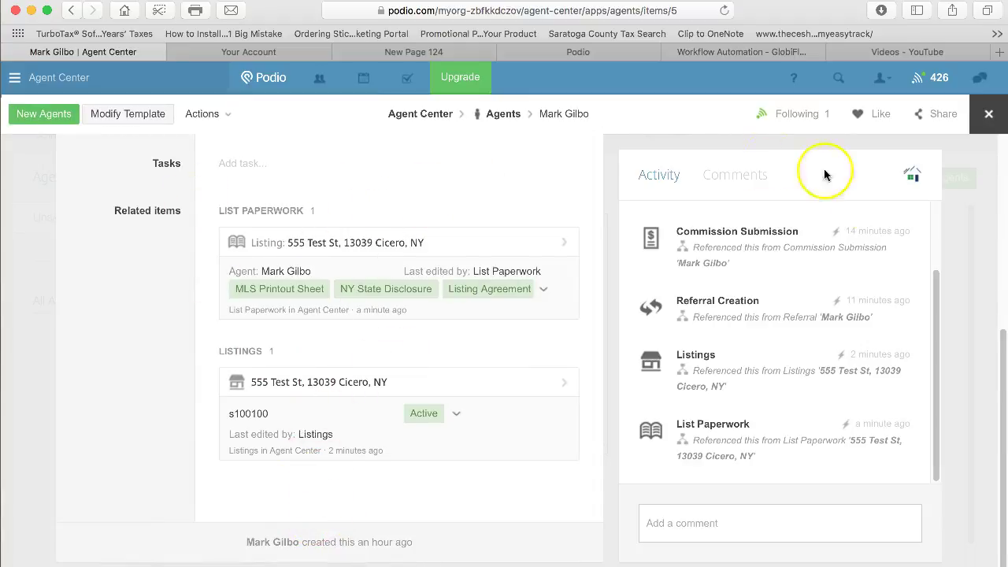
{"action": "left_click", "coordinate": [989, 115]}
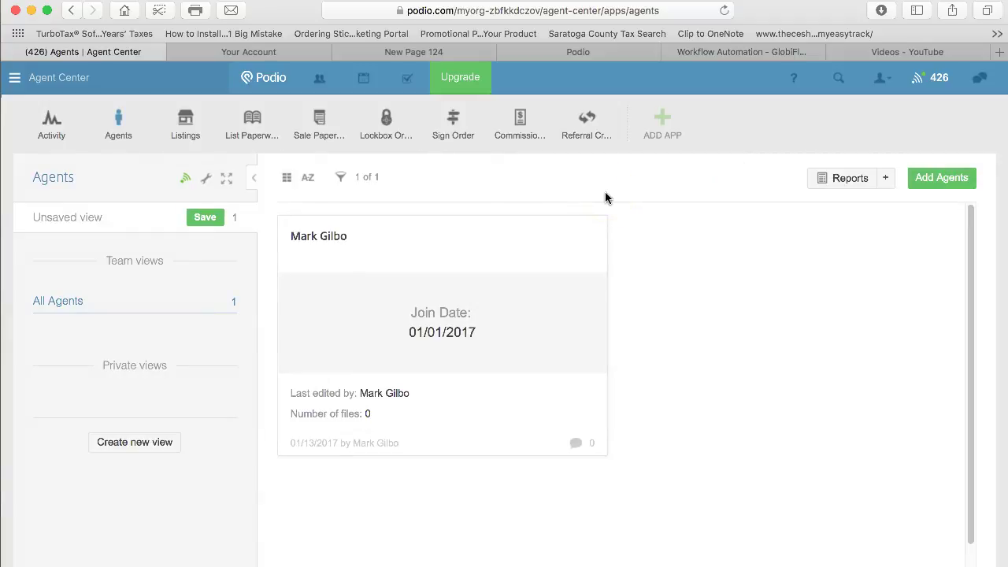
Review the listing's record in the Listings app, including its status, task, related paperwork and activity, then close it.
{"action": "left_click", "coordinate": [193, 124]}
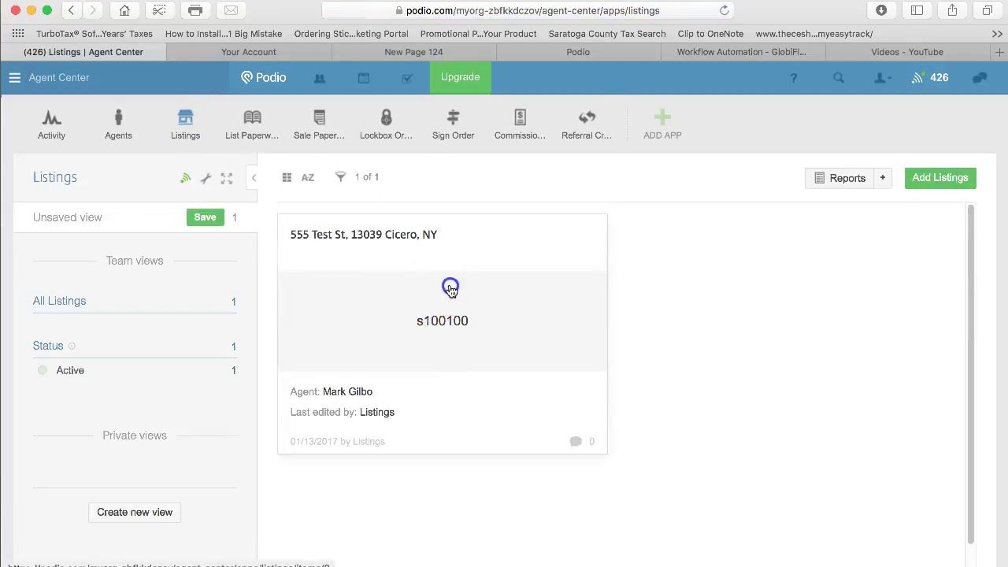
{"action": "left_click", "coordinate": [451, 290]}
{"action": "scroll", "coordinate": [435, 429], "scroll_direction": "down", "scroll_amount": 5}
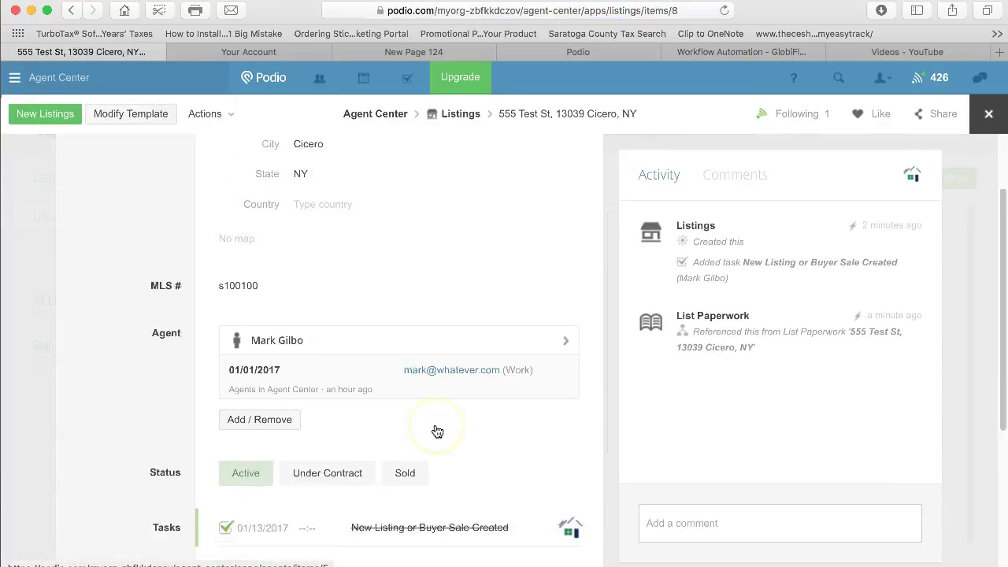
{"action": "scroll", "coordinate": [437, 432], "scroll_direction": "down", "scroll_amount": 3}
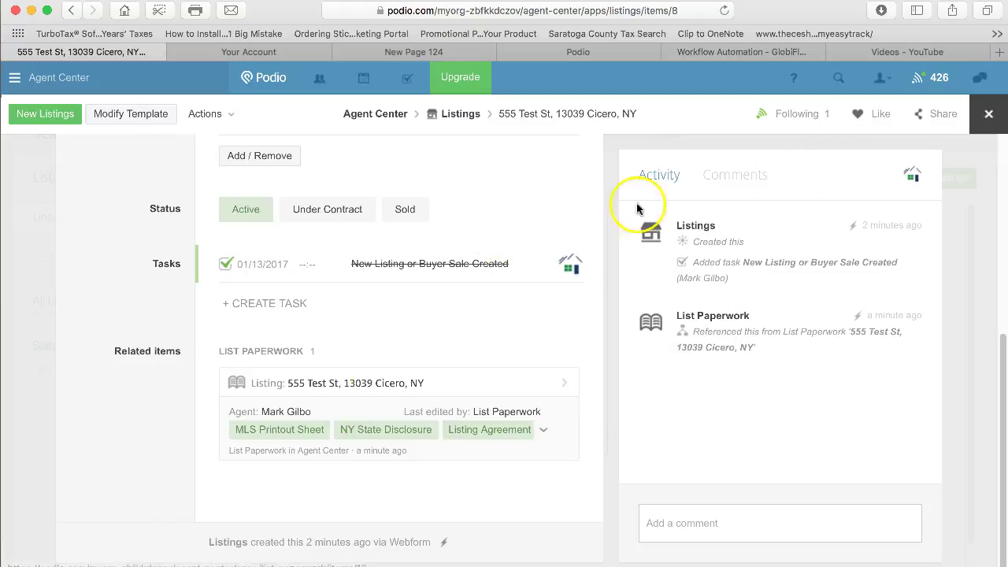
{"action": "scroll", "coordinate": [292, 434], "scroll_direction": "up", "scroll_amount": 2}
{"action": "scroll", "coordinate": [292, 362], "scroll_direction": "up", "scroll_amount": 4}
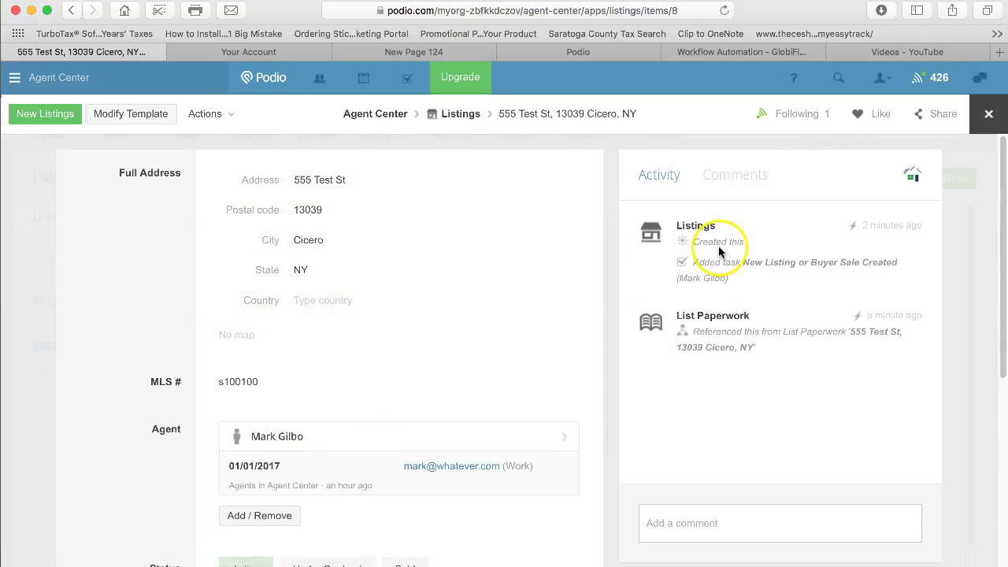
{"action": "left_click", "coordinate": [989, 115]}
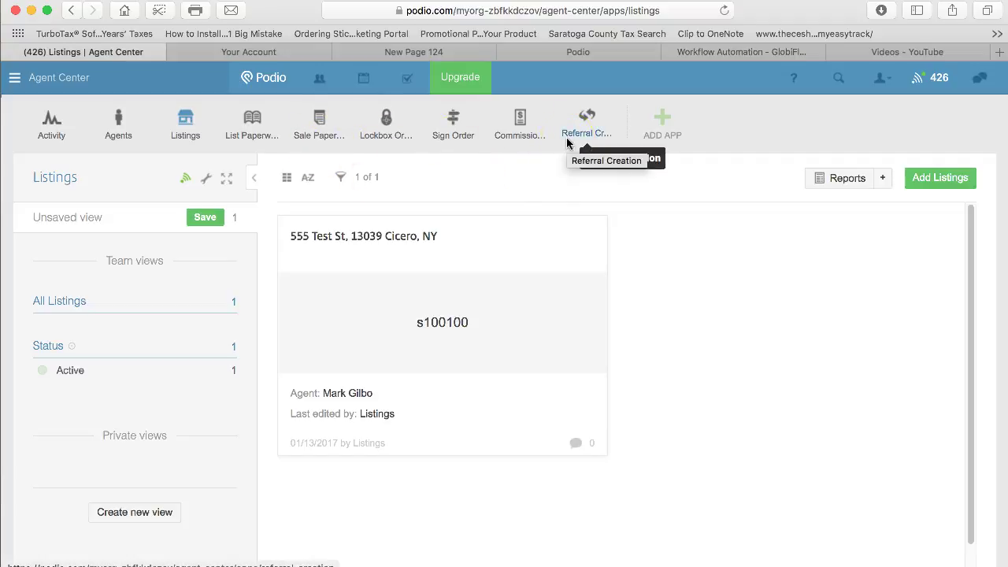
Open the sign order form from the website's agent page and look over its fields and listing choices.
{"action": "left_click", "coordinate": [530, 49]}
{"action": "left_click", "coordinate": [508, 49]}
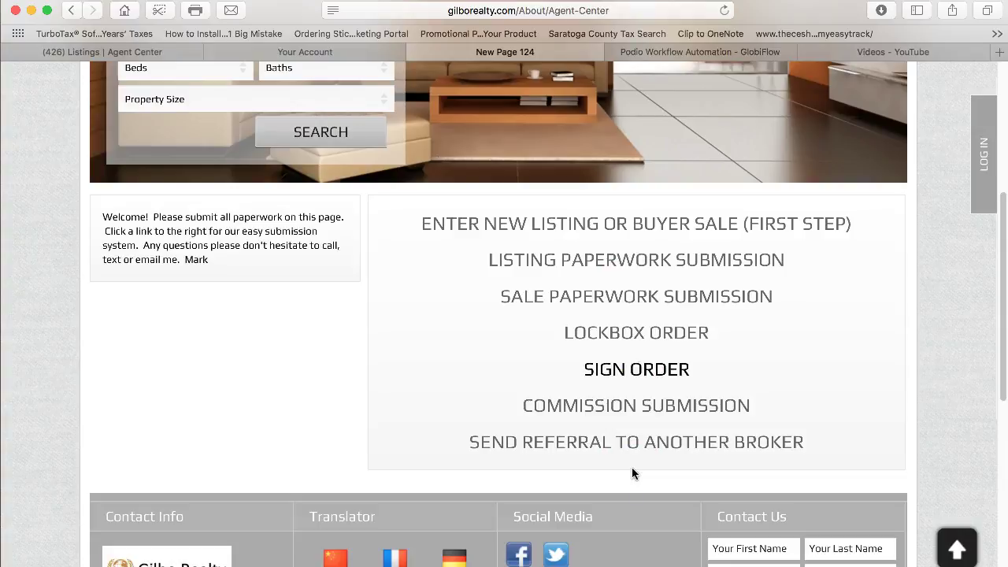
{"action": "left_click", "coordinate": [636, 370]}
{"action": "scroll", "coordinate": [543, 357], "scroll_direction": "down", "scroll_amount": 4}
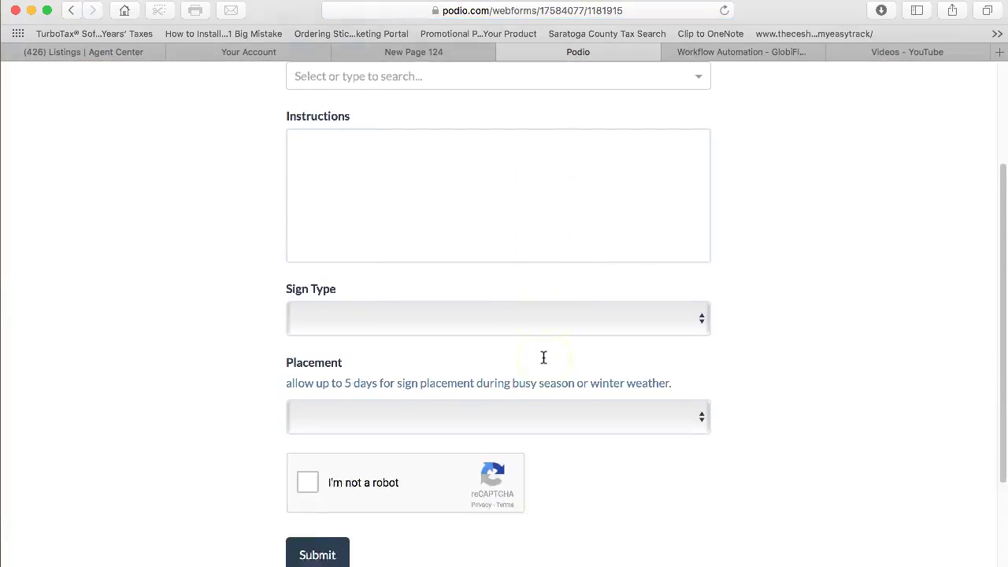
{"action": "scroll", "coordinate": [544, 358], "scroll_direction": "up", "scroll_amount": 4}
{"action": "left_click", "coordinate": [399, 162]}
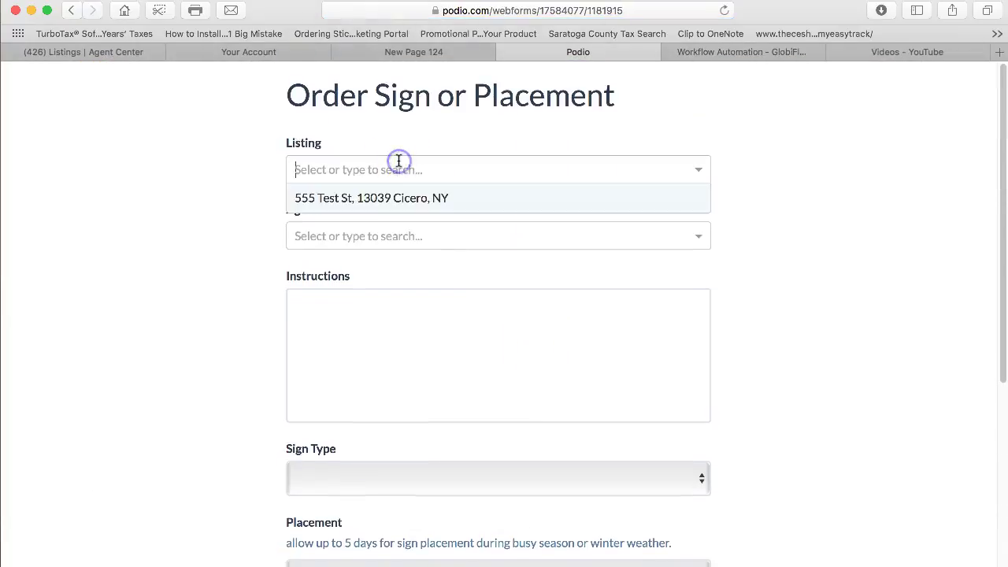
{"action": "left_click", "coordinate": [207, 220]}
{"action": "scroll", "coordinate": [288, 333], "scroll_direction": "down", "scroll_amount": 3}
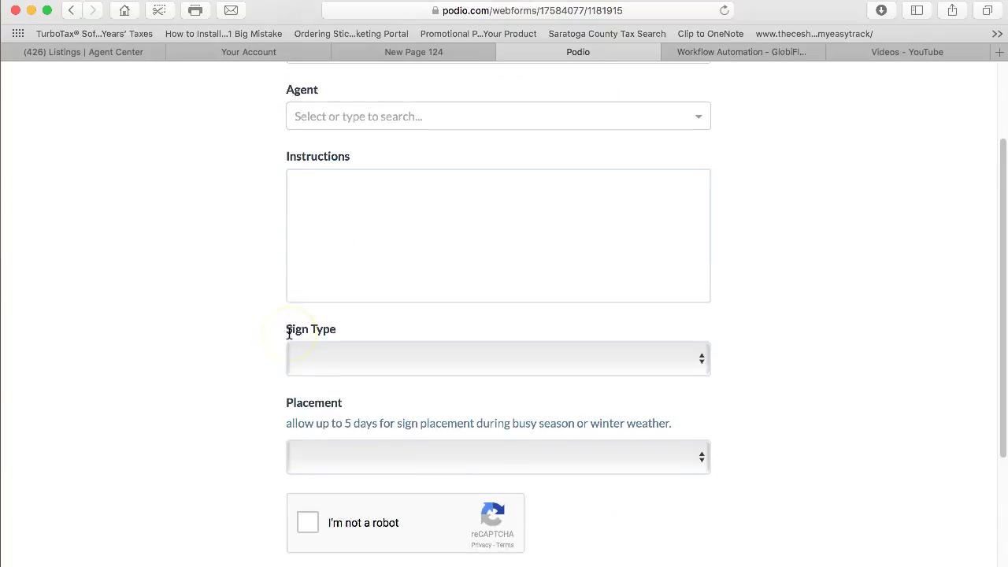
Examine the Instructions field and the Sign Type and Placement options of the sign order form without choosing any.
{"action": "left_click", "coordinate": [373, 230]}
{"action": "left_click", "coordinate": [339, 358]}
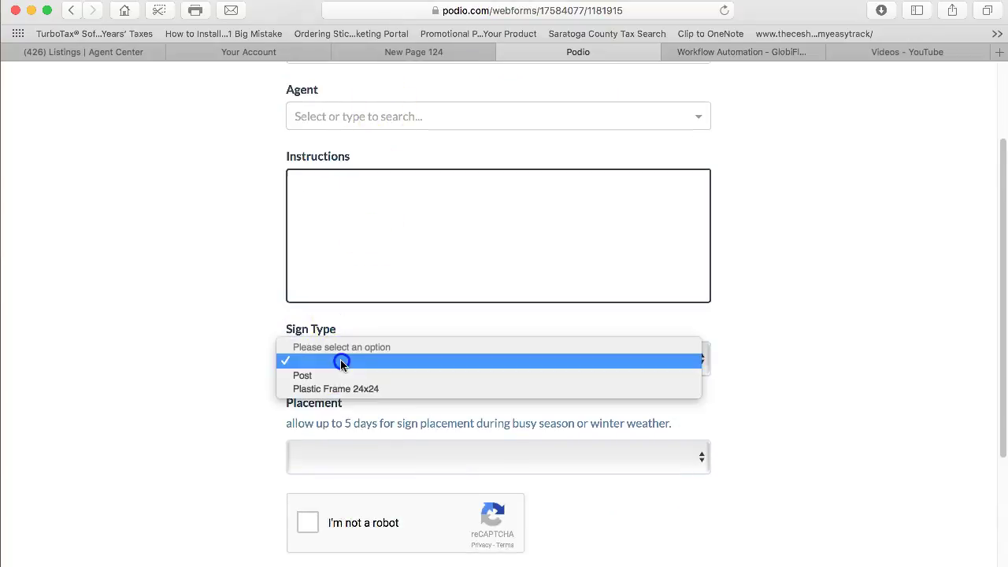
{"action": "left_click", "coordinate": [181, 333]}
{"action": "scroll", "coordinate": [180, 333], "scroll_direction": "down", "scroll_amount": 3}
{"action": "left_click", "coordinate": [348, 259]}
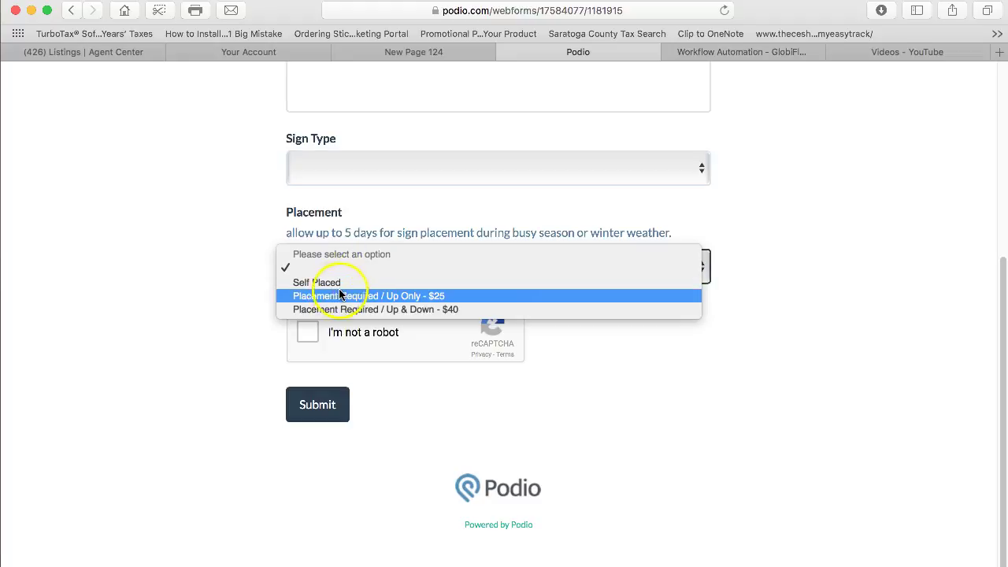
{"action": "left_click", "coordinate": [213, 337]}
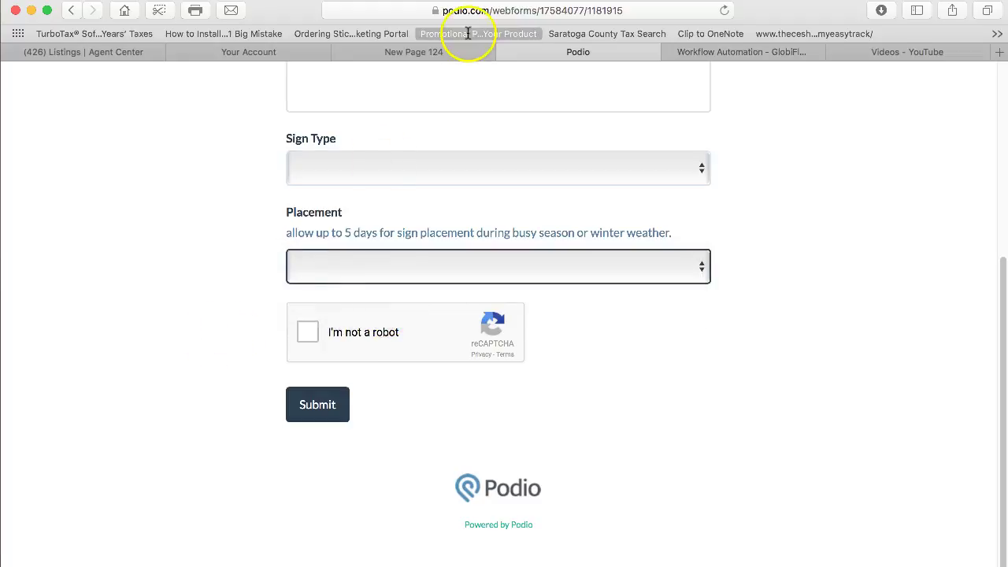
Close the sign order form, open the Commission Submission form from the website's agent page, and choose the test listing and its agent.
{"action": "left_click", "coordinate": [505, 52]}
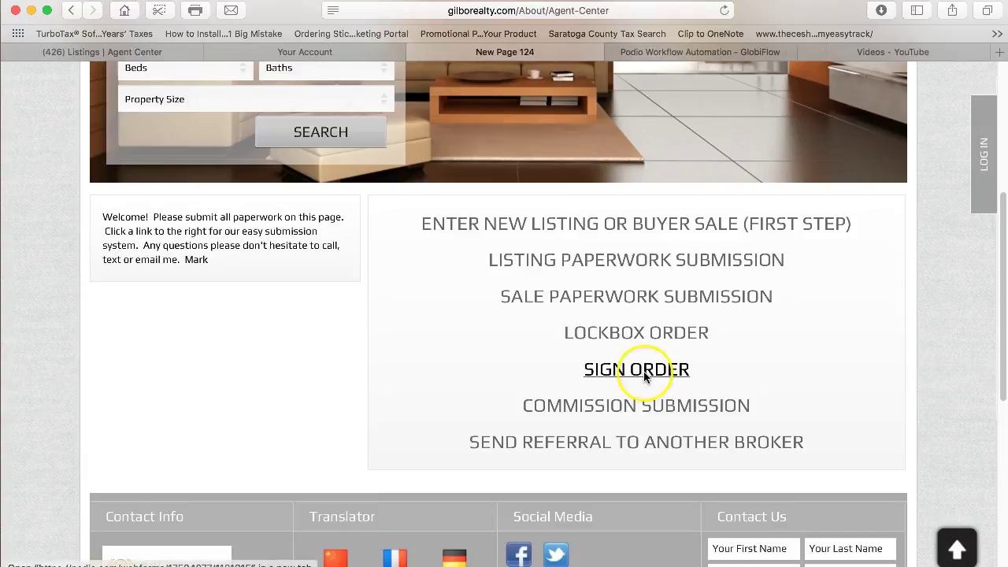
{"action": "left_click", "coordinate": [651, 405]}
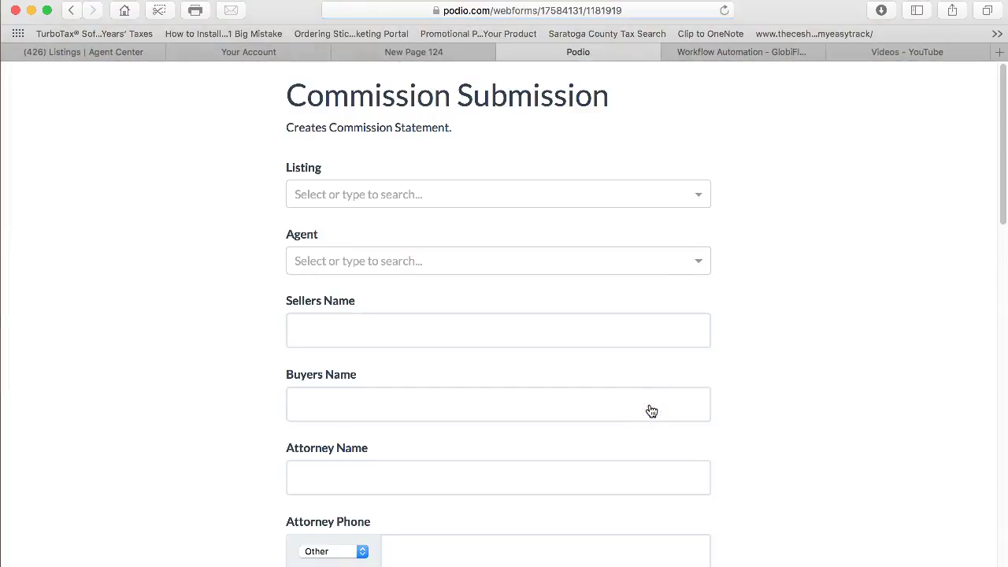
{"action": "left_click", "coordinate": [317, 197]}
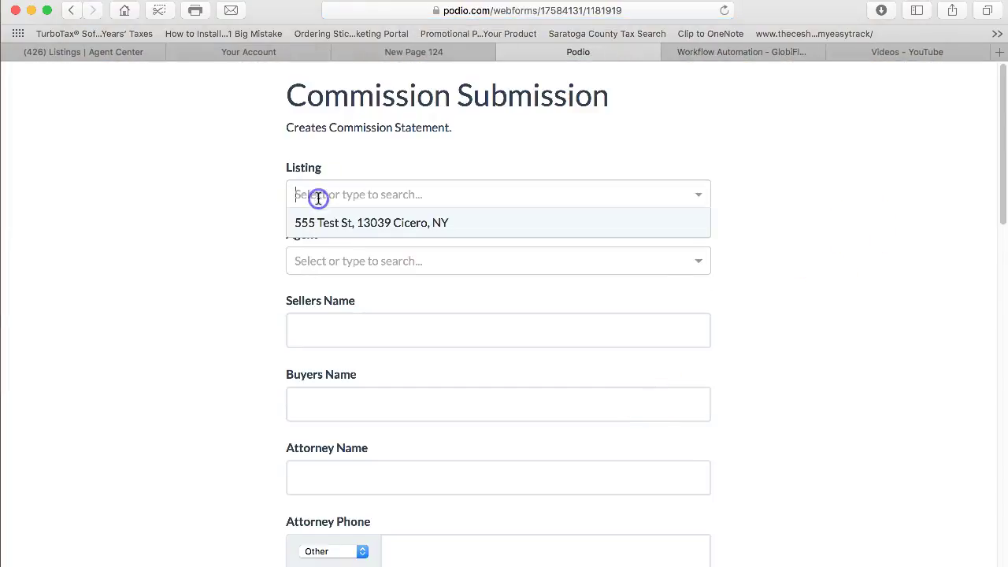
{"action": "left_click", "coordinate": [323, 222]}
{"action": "left_click", "coordinate": [324, 258]}
{"action": "left_click", "coordinate": [328, 296]}
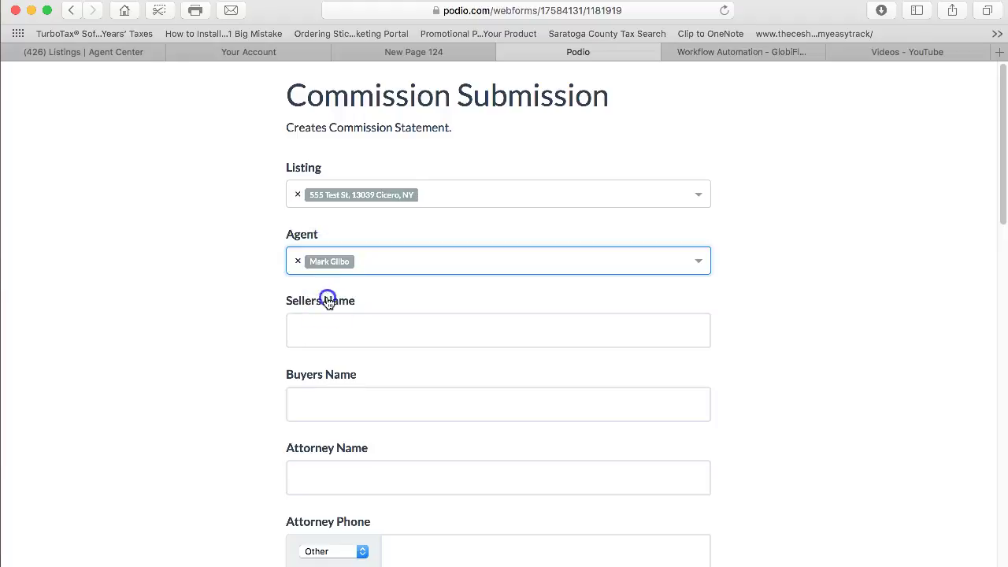
Fill in the seller's, buyer's and attorney's names on the commission form.
{"action": "left_click", "coordinate": [335, 339]}
{"action": "scroll", "coordinate": [336, 340], "scroll_direction": "down", "scroll_amount": 10}
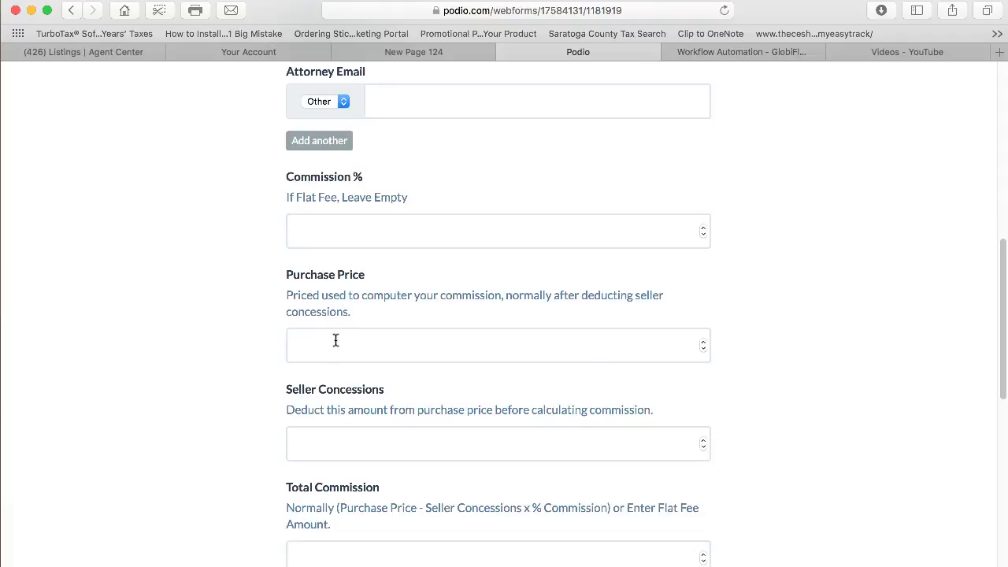
{"action": "scroll", "coordinate": [336, 339], "scroll_direction": "down", "scroll_amount": 5}
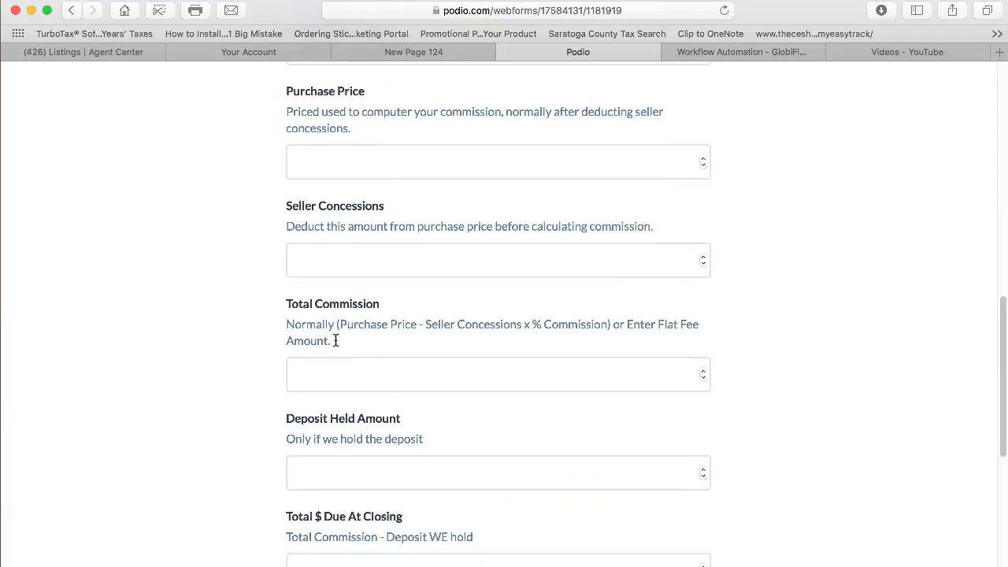
{"action": "scroll", "coordinate": [335, 340], "scroll_direction": "down", "scroll_amount": 5}
{"action": "scroll", "coordinate": [336, 340], "scroll_direction": "up", "scroll_amount": 15}
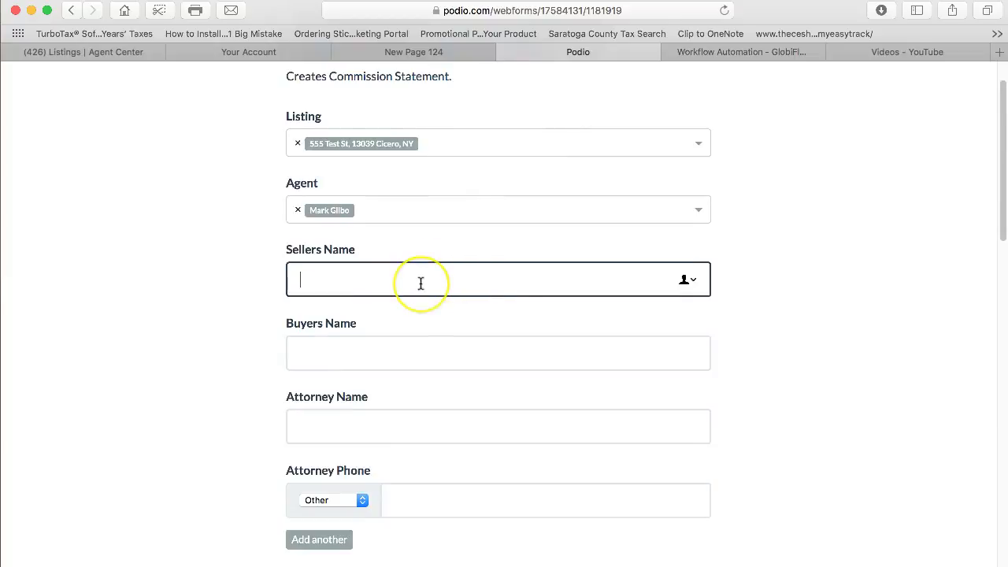
{"action": "type", "text": "e"}
{"action": "key", "text": "Tab"}
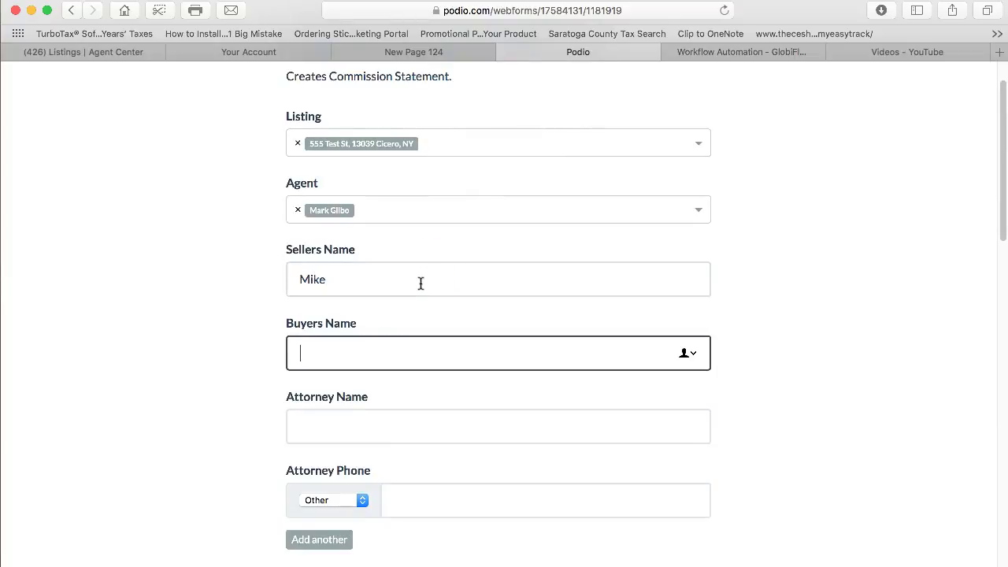
{"action": "key", "text": "Tab"}
{"action": "type", "text": "Bob"}
Set the commission percentage to 3, the purchase price to 103000 and the seller concessions to 3000.
{"action": "scroll", "coordinate": [421, 283], "scroll_direction": "down", "scroll_amount": 10}
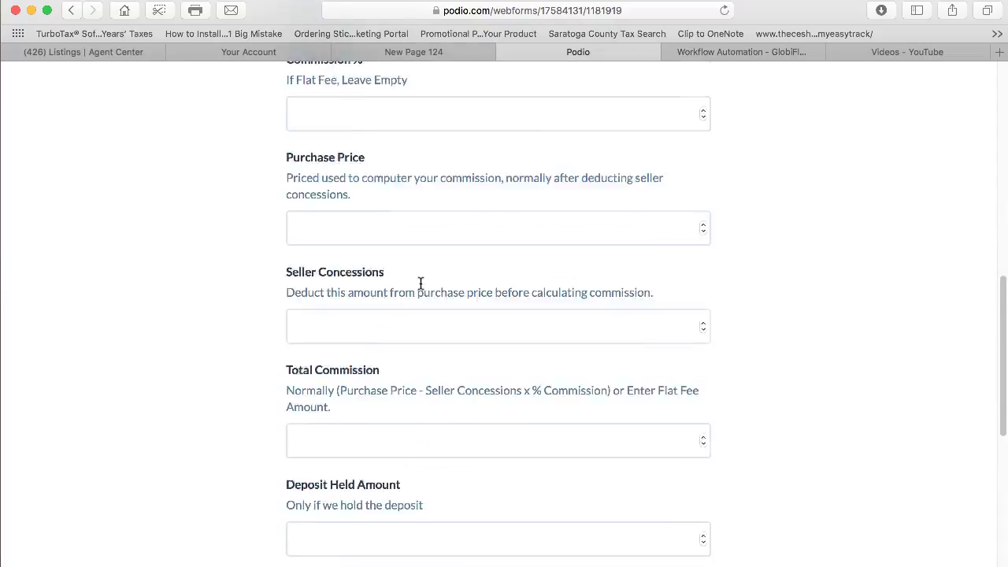
{"action": "scroll", "coordinate": [420, 283], "scroll_direction": "up", "scroll_amount": 1}
{"action": "left_click", "coordinate": [418, 161]}
{"action": "type", "text": "3"}
{"action": "key", "text": "Tab"}
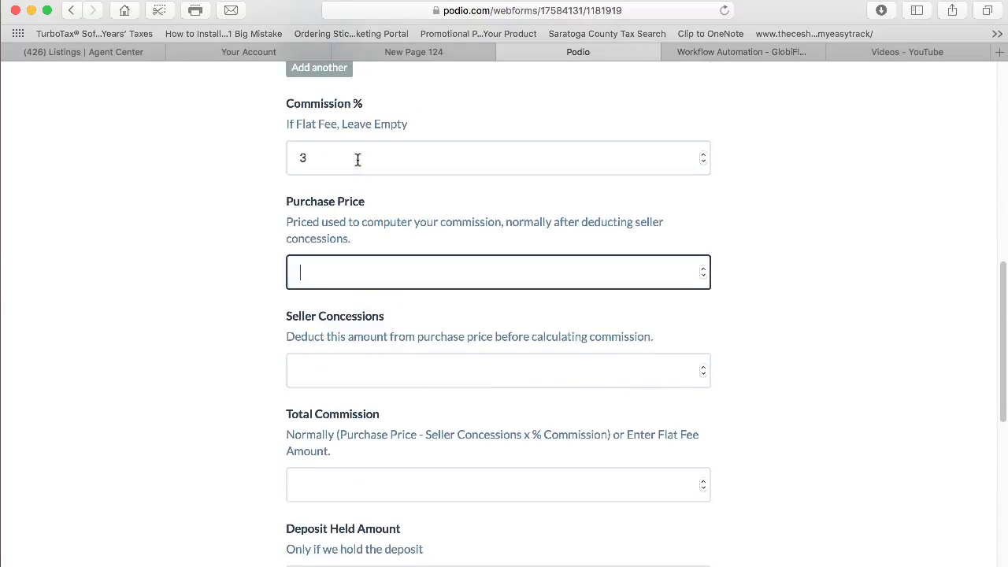
{"action": "type", "text": "103000"}
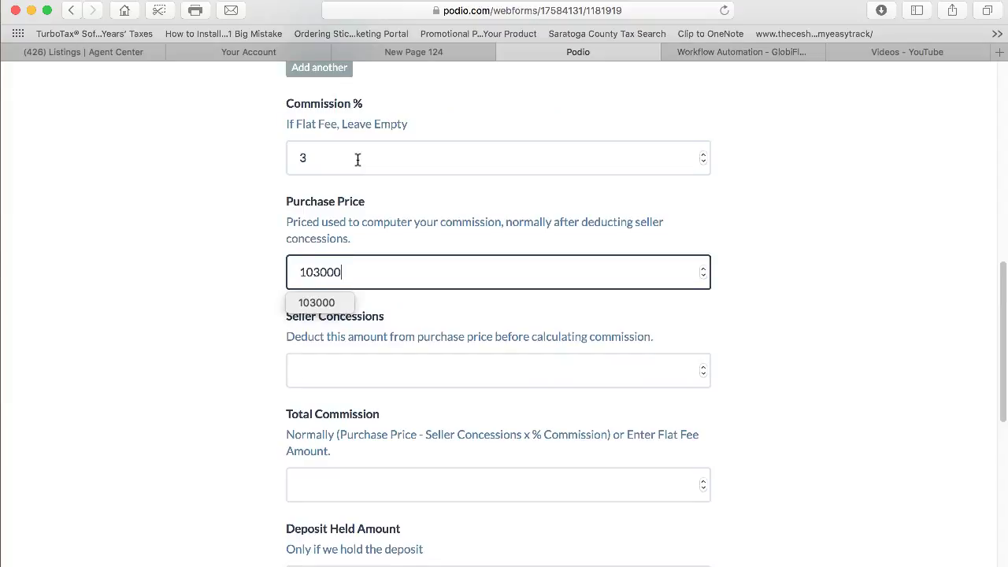
{"action": "key", "text": "Tab"}
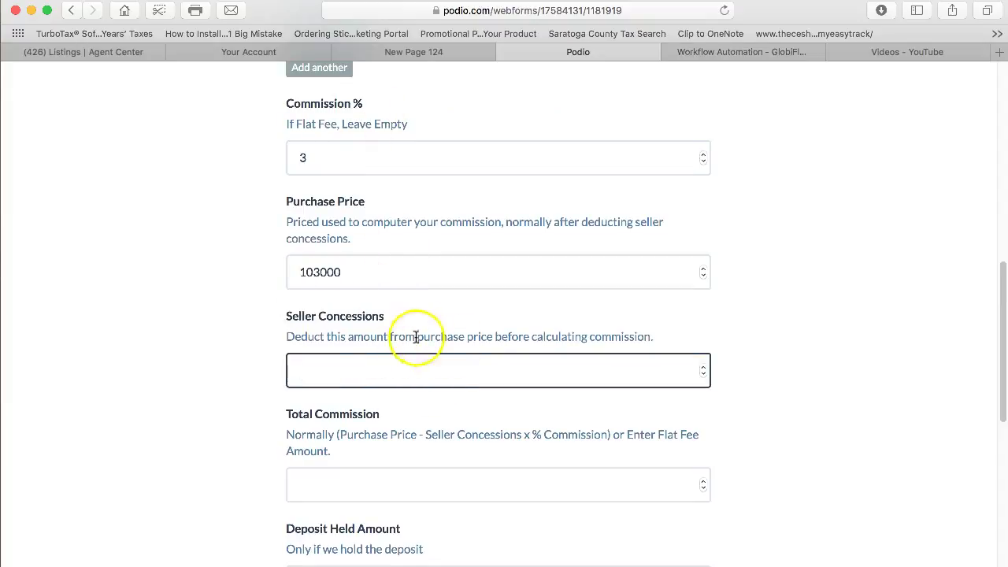
{"action": "type", "text": "3000"}
{"action": "key", "text": "Tab"}
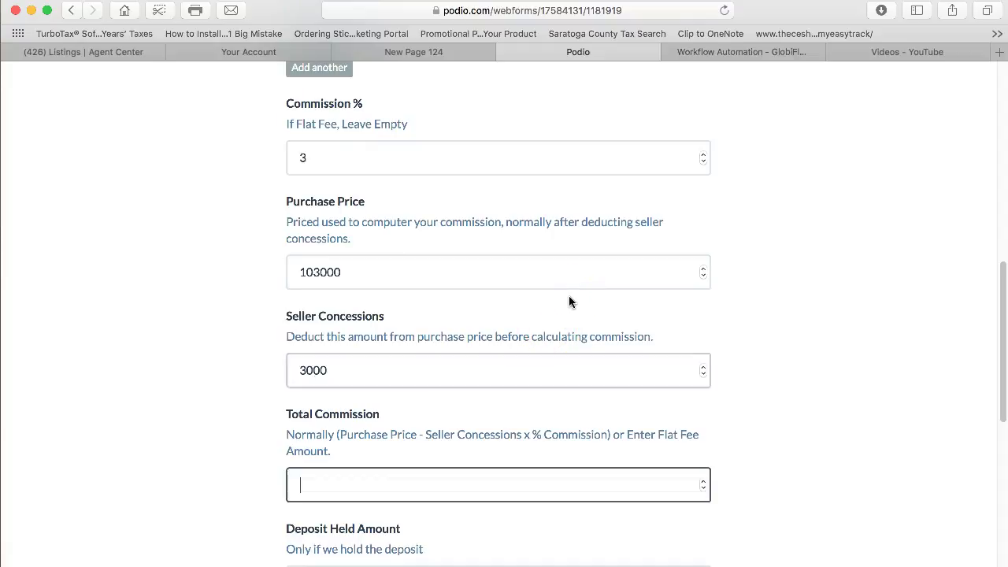
Enter 3000 total commission, 500 deposit held and 2500 due at closing, and choose Seller as the represented party.
{"action": "scroll", "coordinate": [452, 380], "scroll_direction": "down", "scroll_amount": 5}
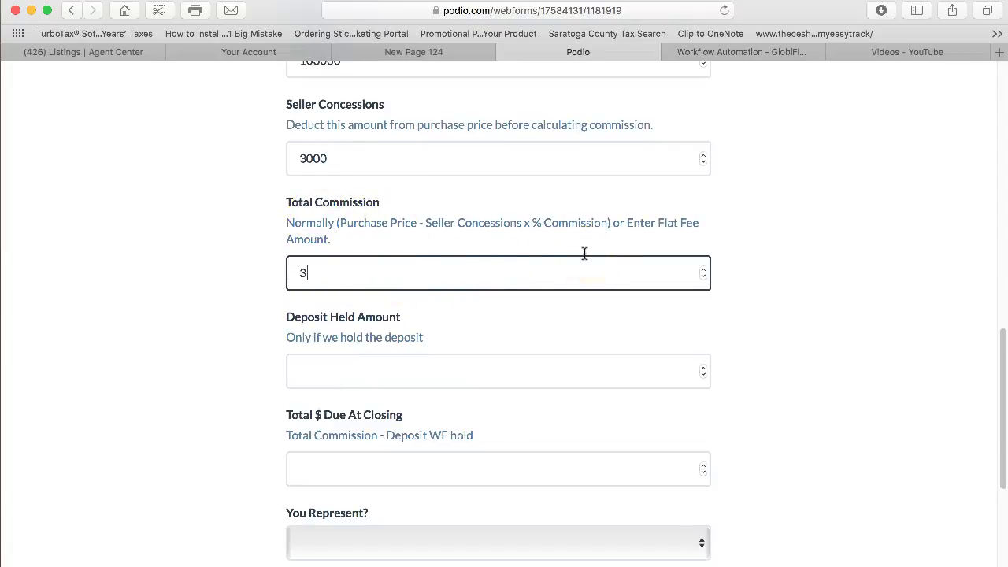
{"action": "key", "text": "Tab"}
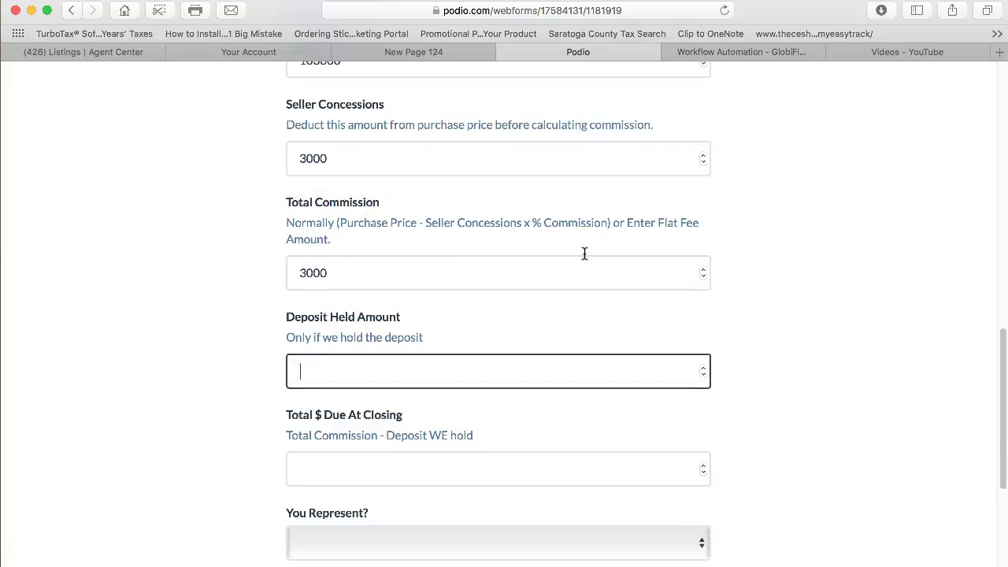
{"action": "key", "text": "Tab"}
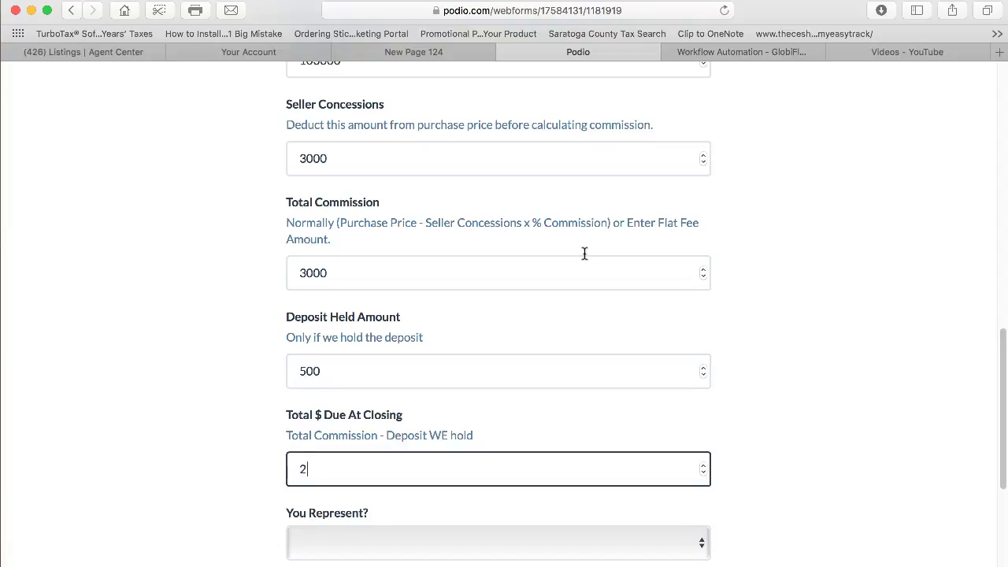
{"action": "left_click", "coordinate": [872, 368]}
{"action": "scroll", "coordinate": [872, 369], "scroll_direction": "down", "scroll_amount": 3}
{"action": "left_click", "coordinate": [542, 392]}
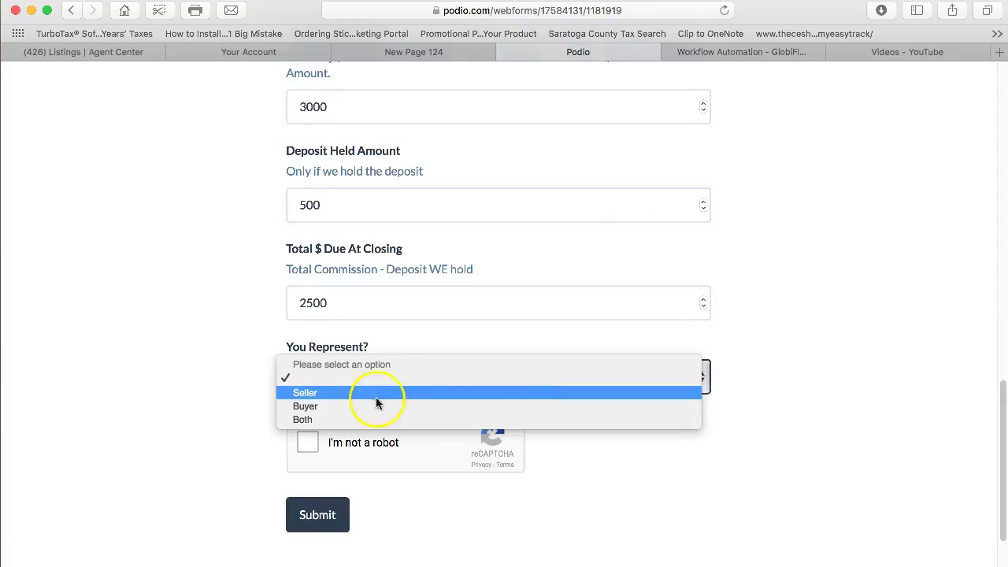
{"action": "left_click", "coordinate": [382, 392]}
Complete the reCAPTCHA image checks and submit the commission form.
{"action": "left_click", "coordinate": [307, 442]}
{"action": "left_click", "coordinate": [510, 285]}
{"action": "left_click", "coordinate": [503, 387]}
{"action": "left_click", "coordinate": [504, 265]}
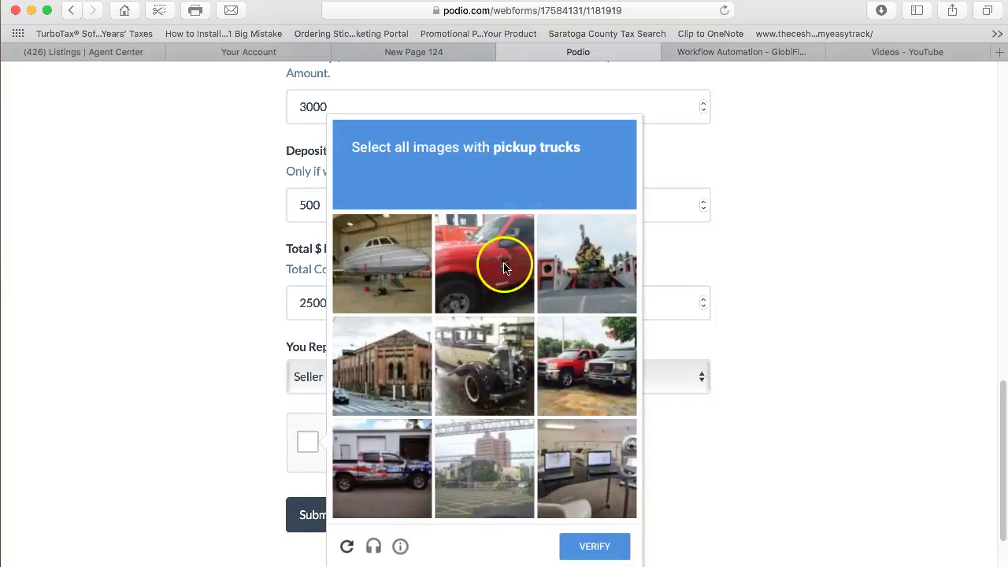
{"action": "left_click", "coordinate": [394, 466]}
{"action": "left_click", "coordinate": [567, 371]}
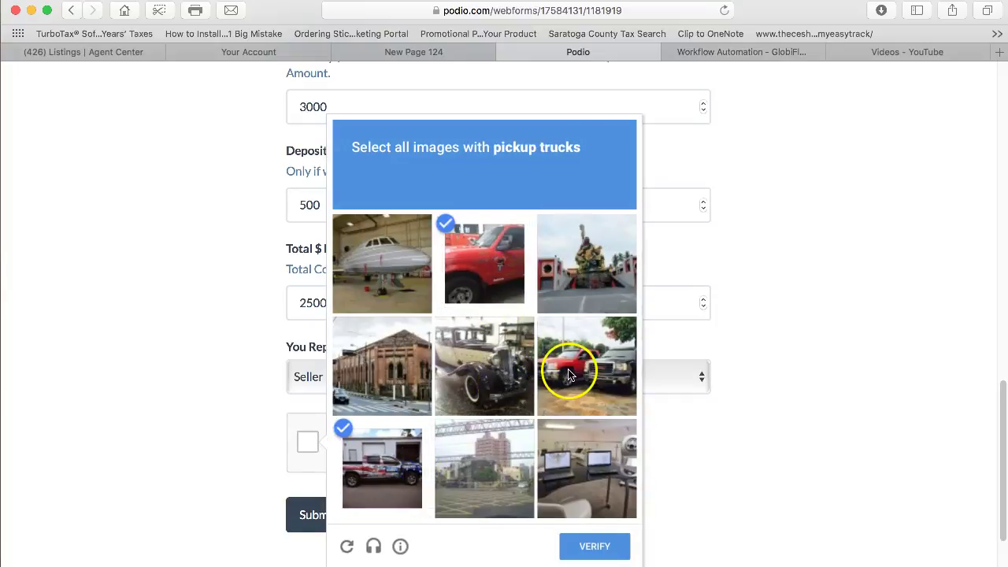
{"action": "left_click", "coordinate": [588, 549]}
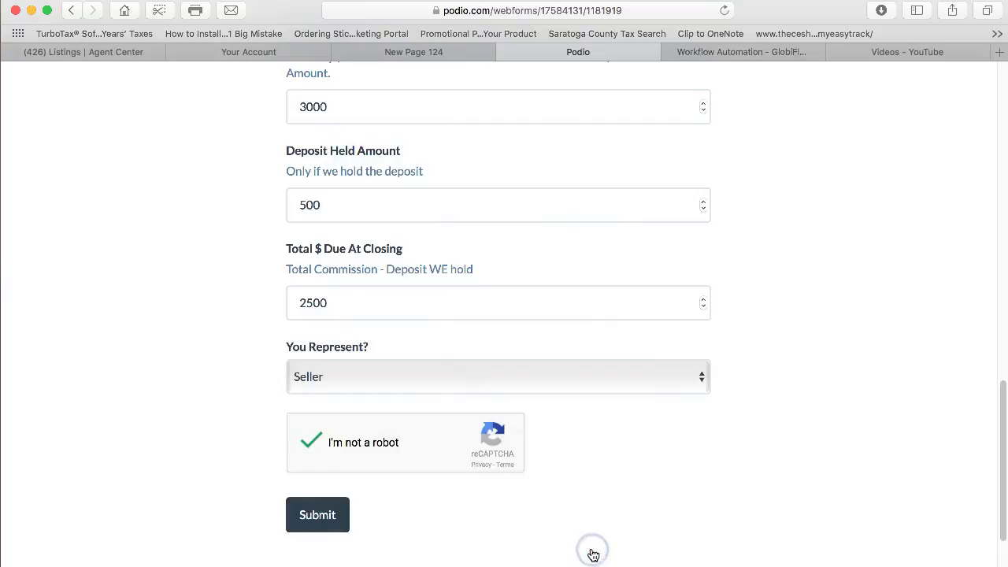
{"action": "left_click", "coordinate": [330, 519]}
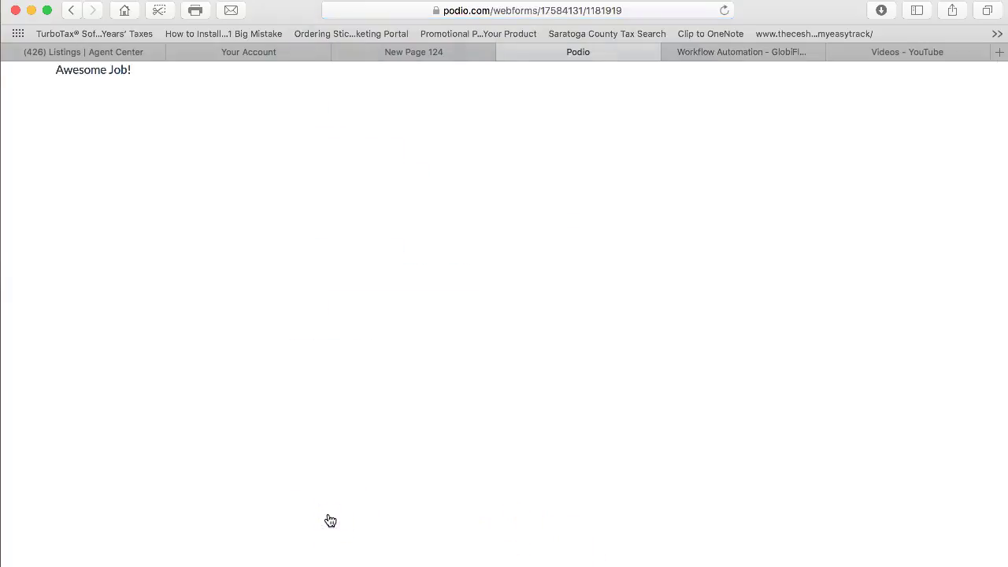
Close the form, return to the Agent Center workspace, and open the new record in the Commission Submission app to look it over.
{"action": "left_click", "coordinate": [506, 54]}
{"action": "left_click", "coordinate": [114, 54]}
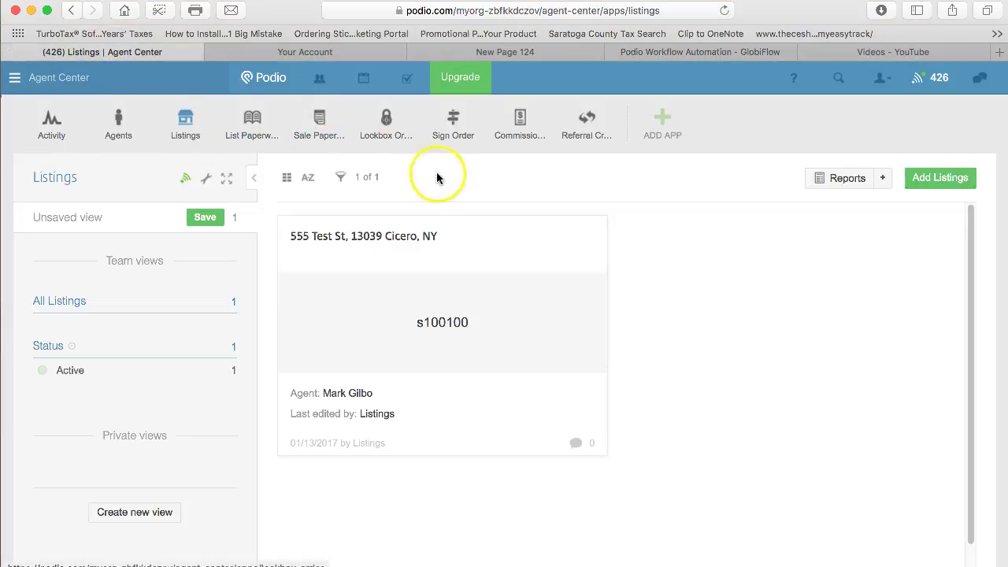
{"action": "left_click", "coordinate": [517, 124]}
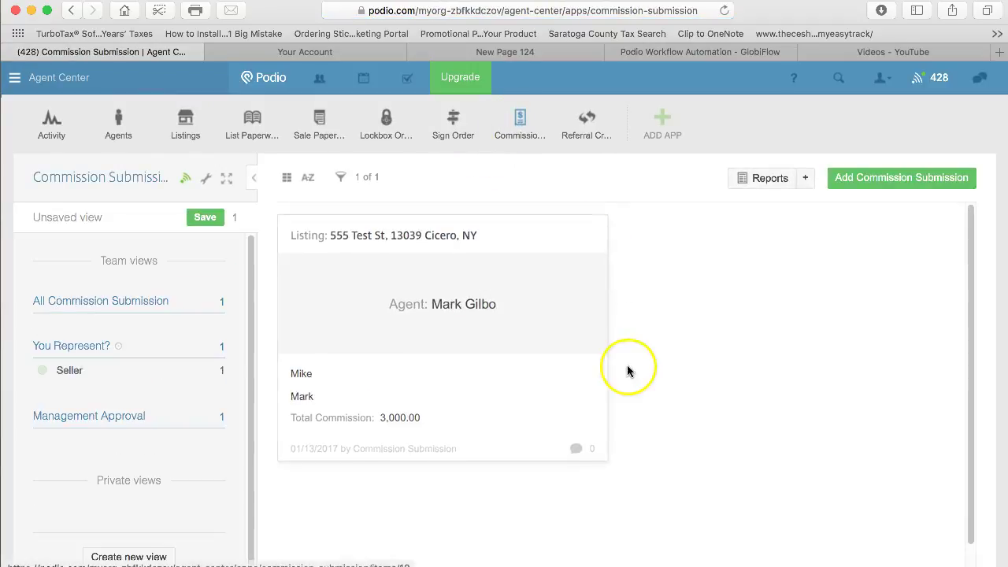
{"action": "left_click", "coordinate": [515, 341]}
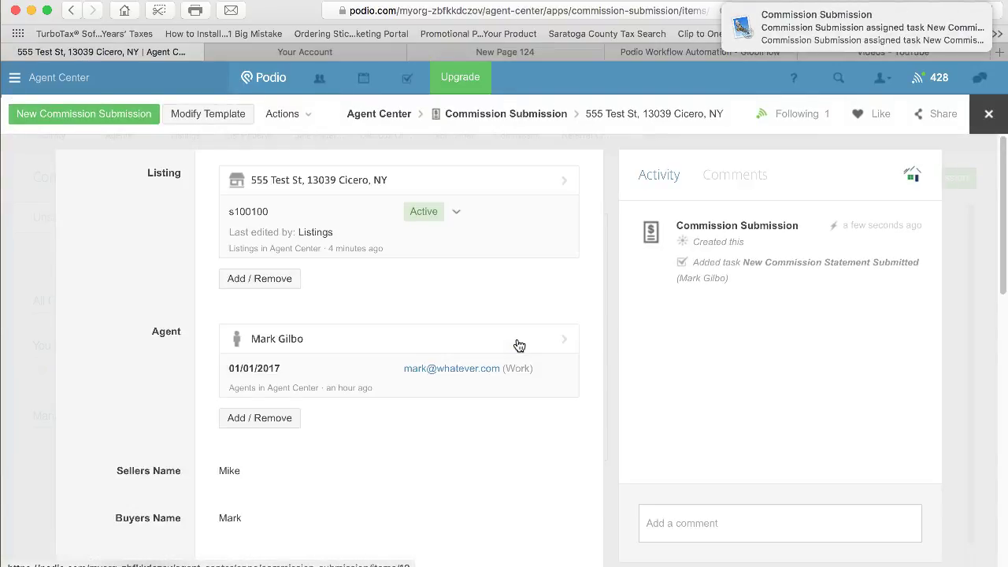
{"action": "scroll", "coordinate": [470, 457], "scroll_direction": "down", "scroll_amount": 5}
{"action": "scroll", "coordinate": [470, 456], "scroll_direction": "up", "scroll_amount": 4}
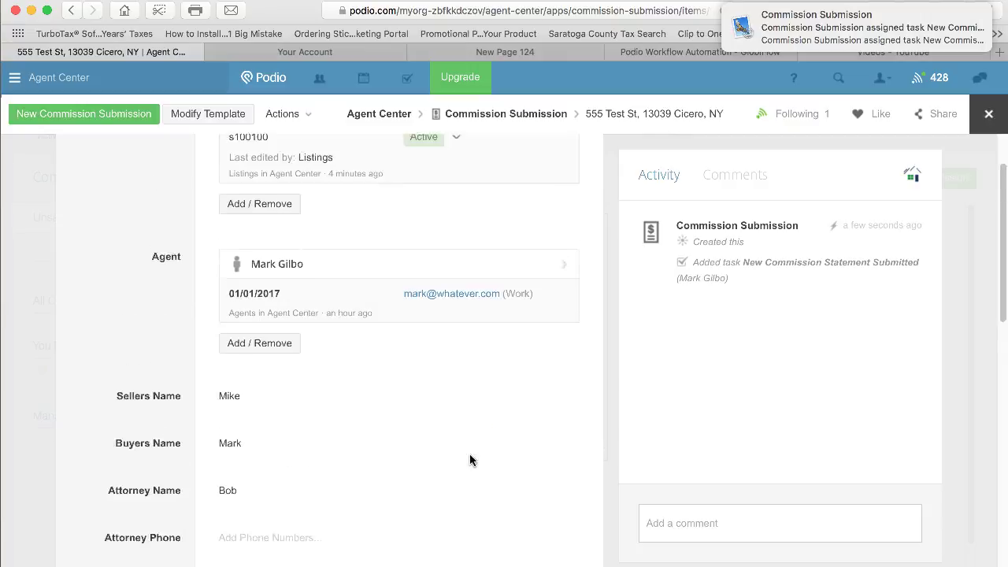
Check the record's New Commission Statement Submitted task, return to the record, and review its commission fields and management options.
{"action": "left_click", "coordinate": [827, 265]}
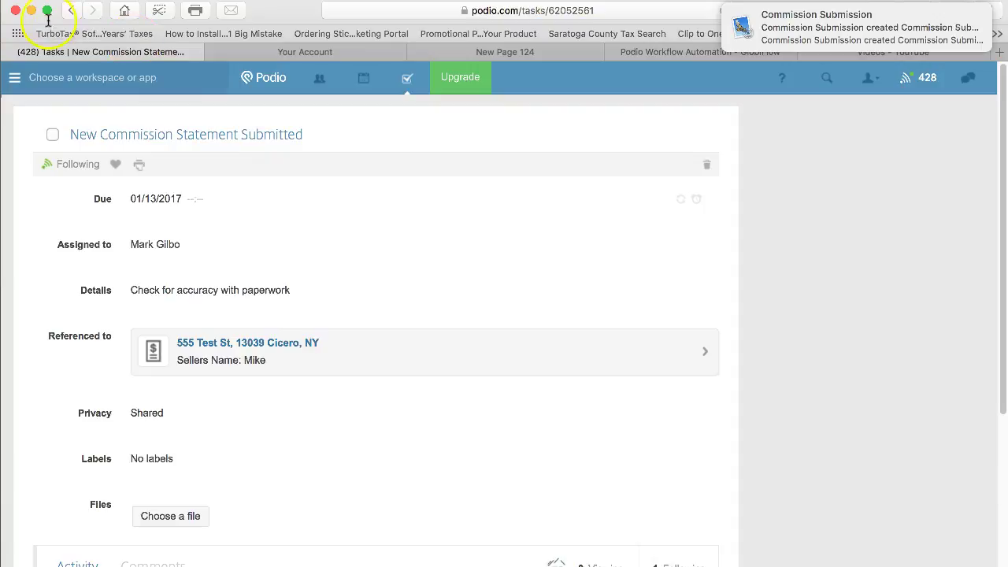
{"action": "left_click", "coordinate": [75, 12]}
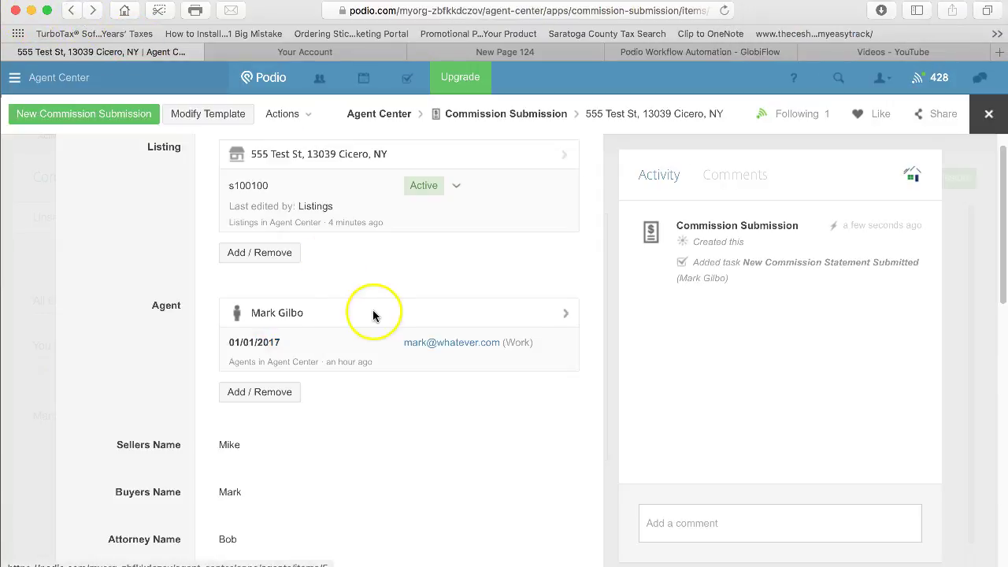
{"action": "scroll", "coordinate": [313, 247], "scroll_direction": "down", "scroll_amount": 10}
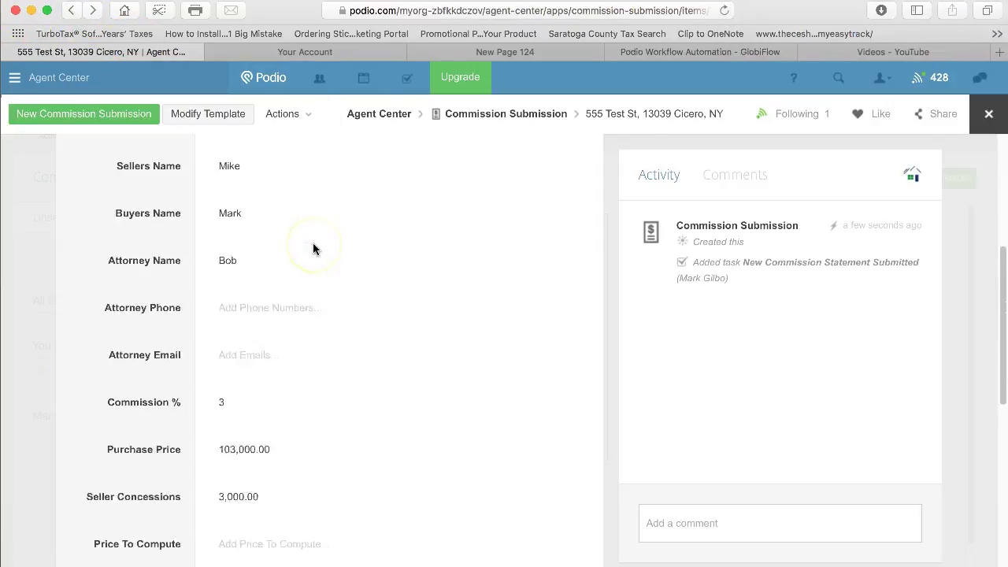
{"action": "scroll", "coordinate": [312, 249], "scroll_direction": "down", "scroll_amount": 5}
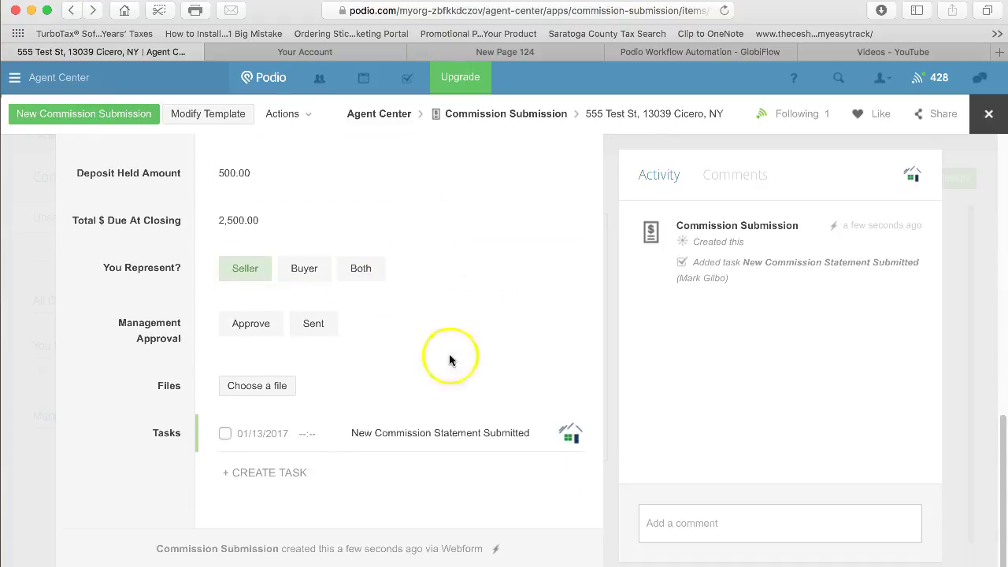
Recheck the record's commission figures, set Management Approval to Approve, and switch it to Sent.
{"action": "left_click", "coordinate": [236, 328]}
{"action": "scroll", "coordinate": [417, 387], "scroll_direction": "up", "scroll_amount": 8}
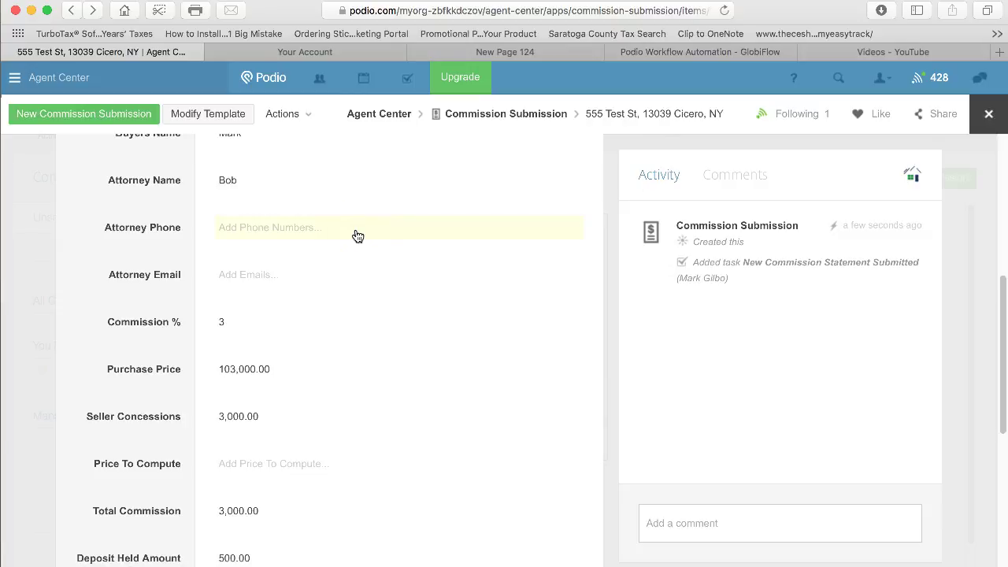
{"action": "scroll", "coordinate": [310, 396], "scroll_direction": "down", "scroll_amount": 7}
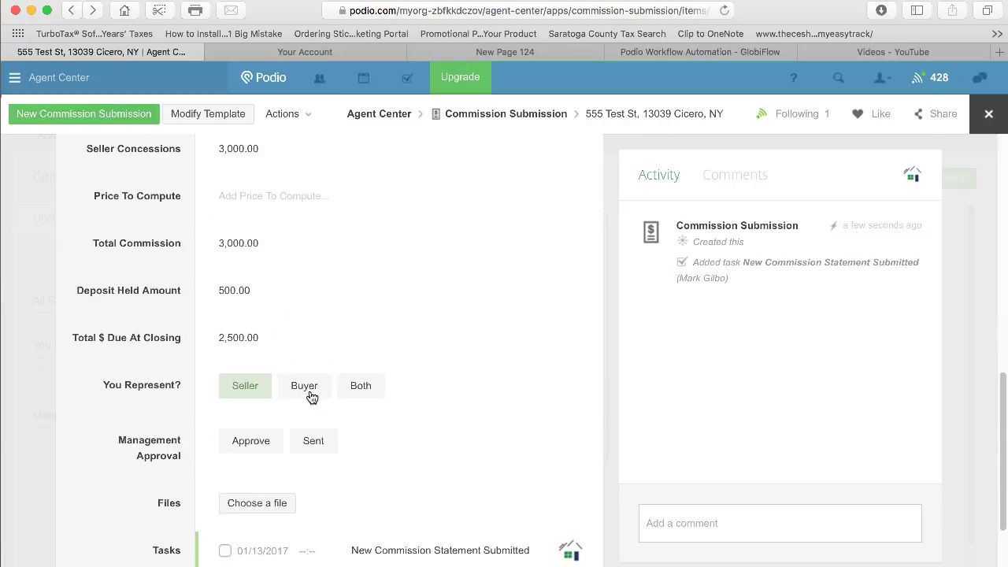
{"action": "scroll", "coordinate": [393, 382], "scroll_direction": "down", "scroll_amount": 2}
{"action": "left_click", "coordinate": [250, 370]}
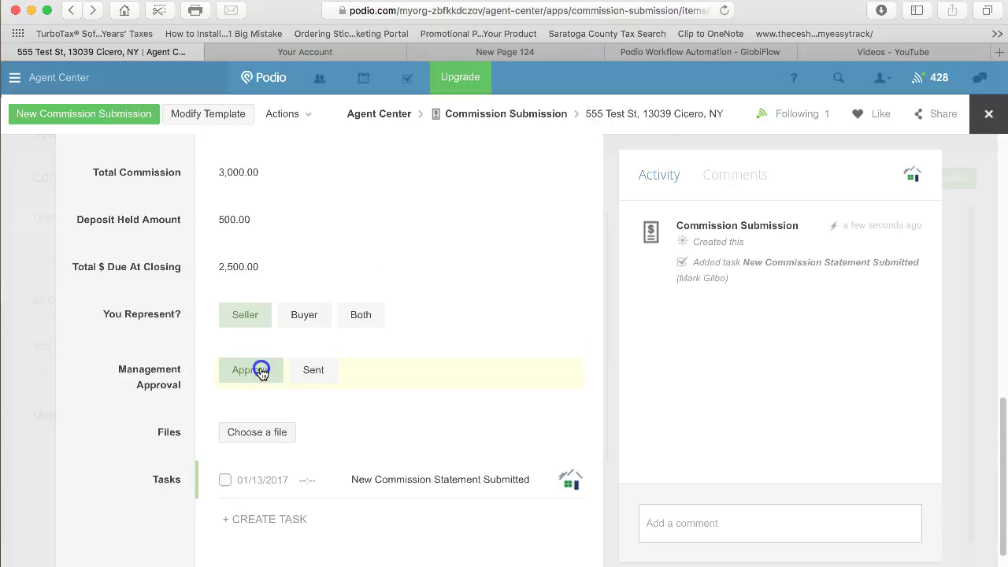
{"action": "left_click", "coordinate": [437, 463]}
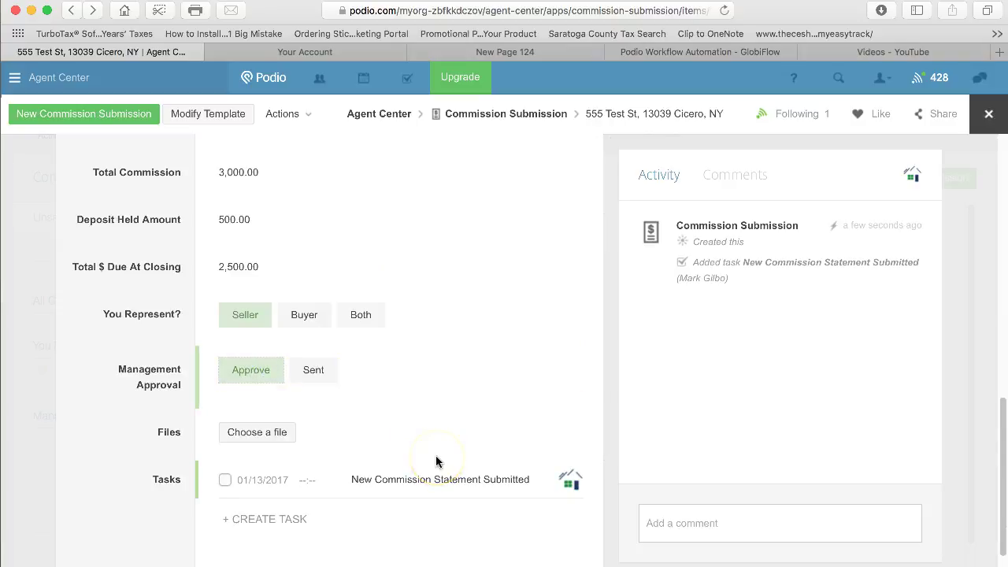
{"action": "left_click", "coordinate": [324, 375]}
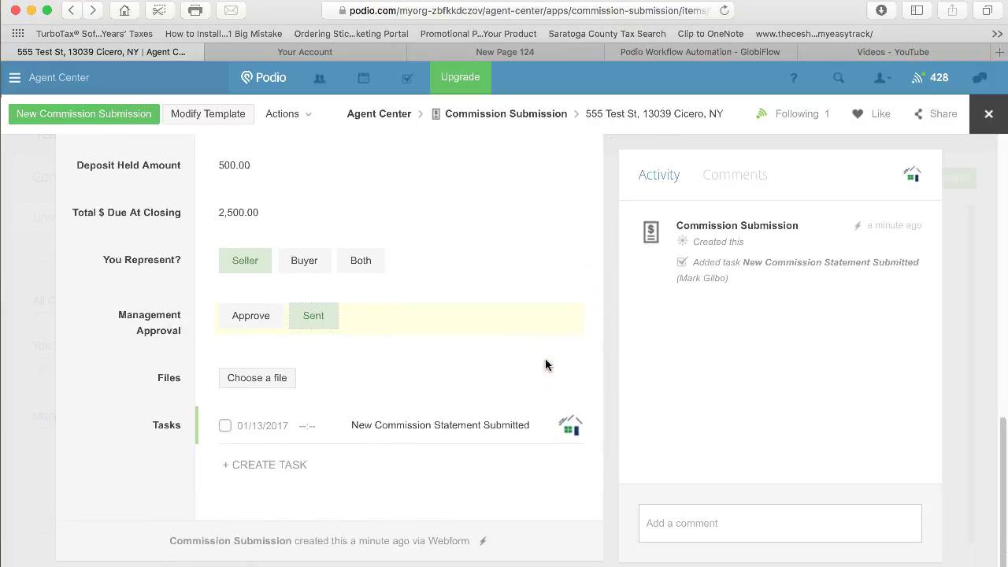
{"action": "scroll", "coordinate": [547, 365], "scroll_direction": "up", "scroll_amount": 5}
{"action": "scroll", "coordinate": [547, 364], "scroll_direction": "up", "scroll_amount": 5}
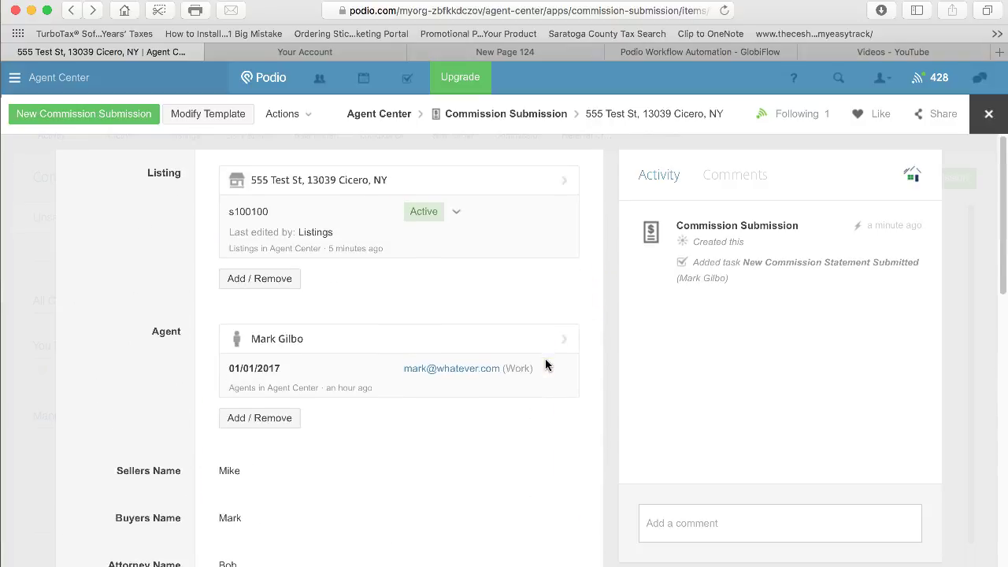
Recheck the commission record, close it, reload the Commission Submission app, and reopen the record to view its activity log.
{"action": "scroll", "coordinate": [546, 364], "scroll_direction": "down", "scroll_amount": 10}
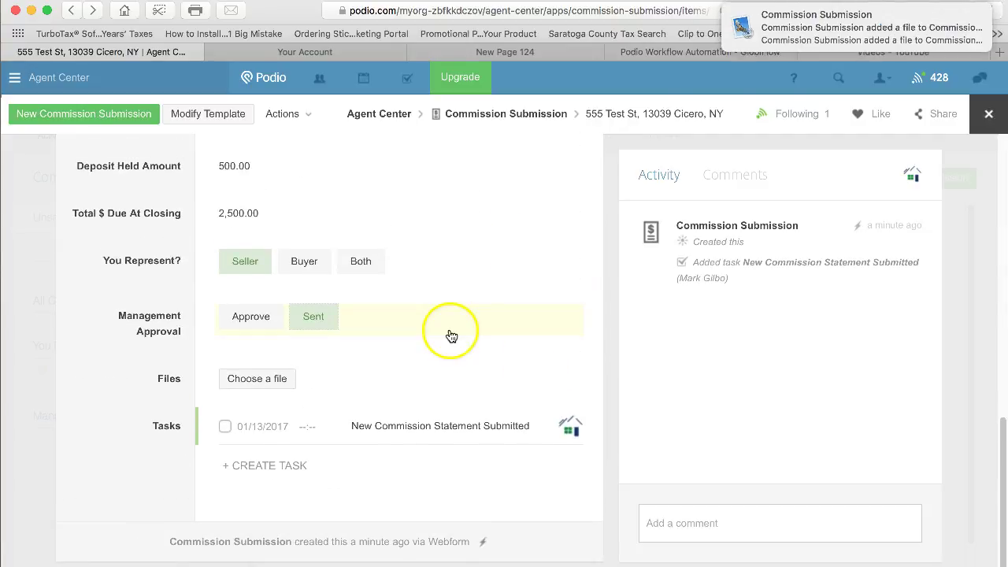
{"action": "scroll", "coordinate": [438, 183], "scroll_direction": "up", "scroll_amount": 10}
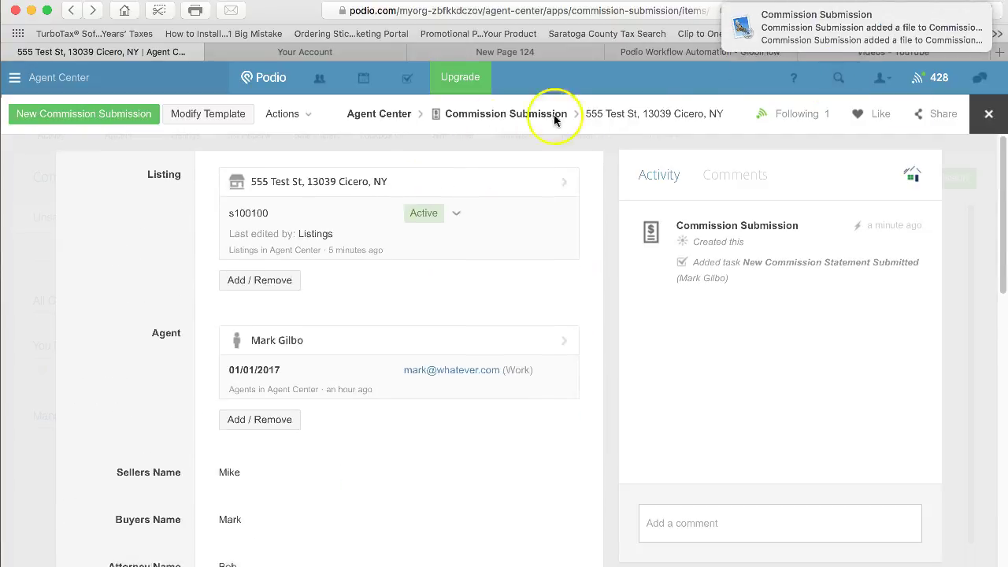
{"action": "left_click", "coordinate": [976, 130]}
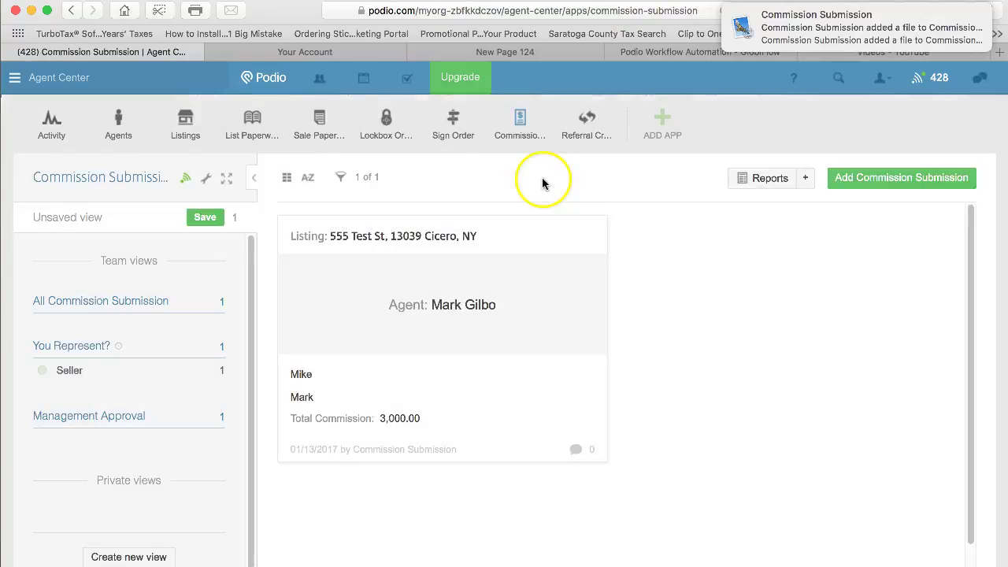
{"action": "left_click", "coordinate": [508, 117]}
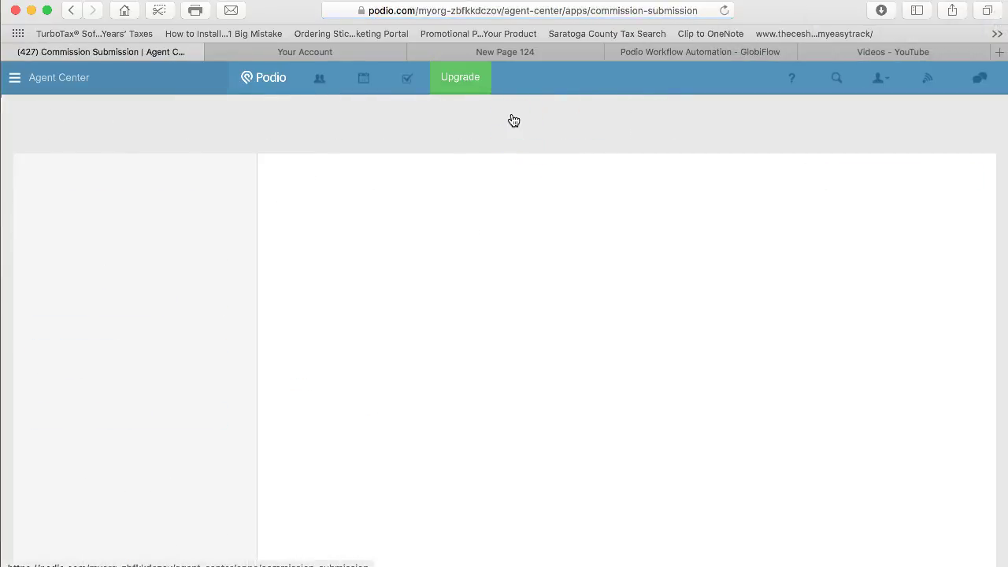
{"action": "left_click", "coordinate": [501, 367]}
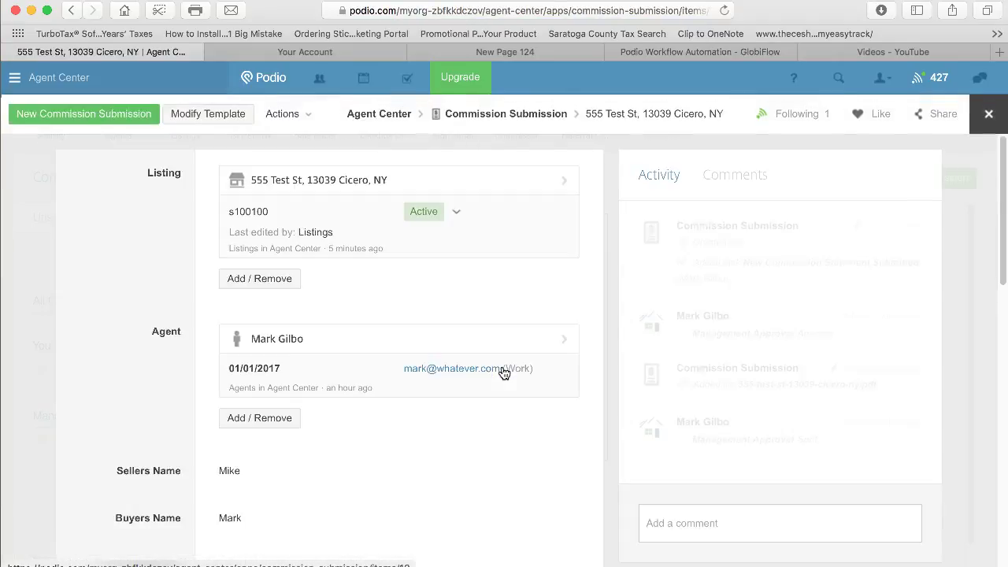
{"action": "scroll", "coordinate": [512, 370], "scroll_direction": "down", "scroll_amount": 5}
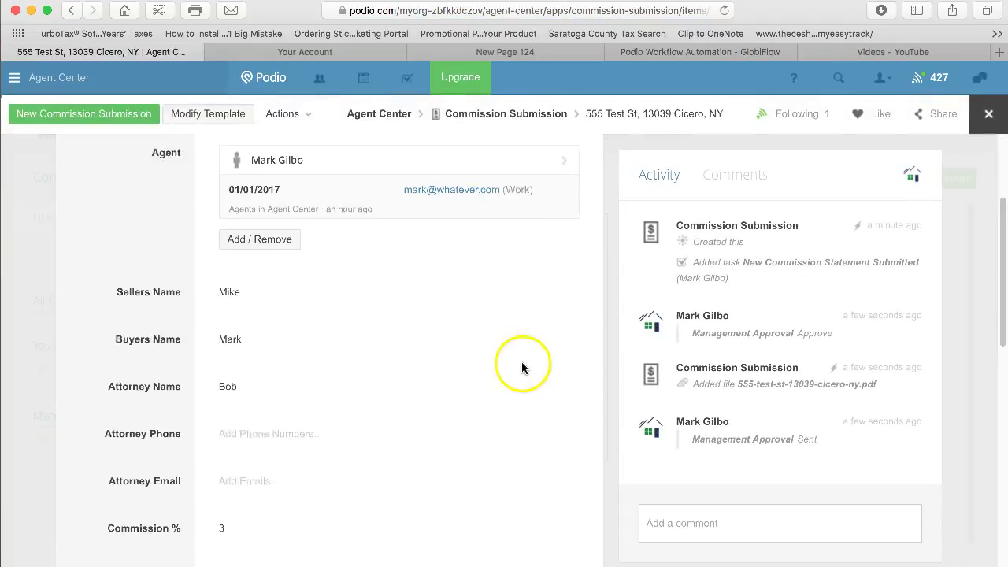
Open the PDF attached in the commission record's activity and read through the generated commission statement.
{"action": "left_click", "coordinate": [791, 384]}
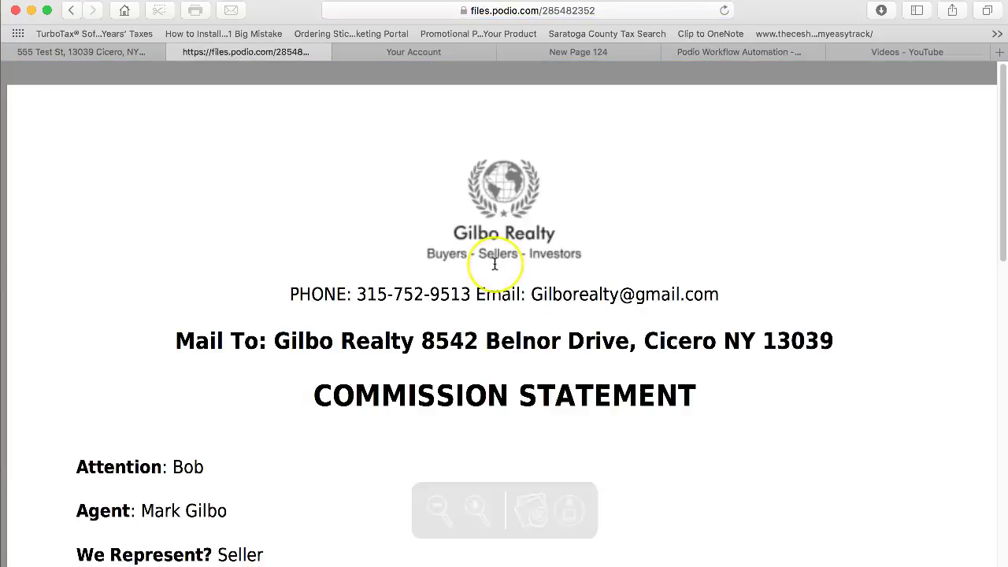
{"action": "scroll", "coordinate": [491, 213], "scroll_direction": "down", "scroll_amount": 5}
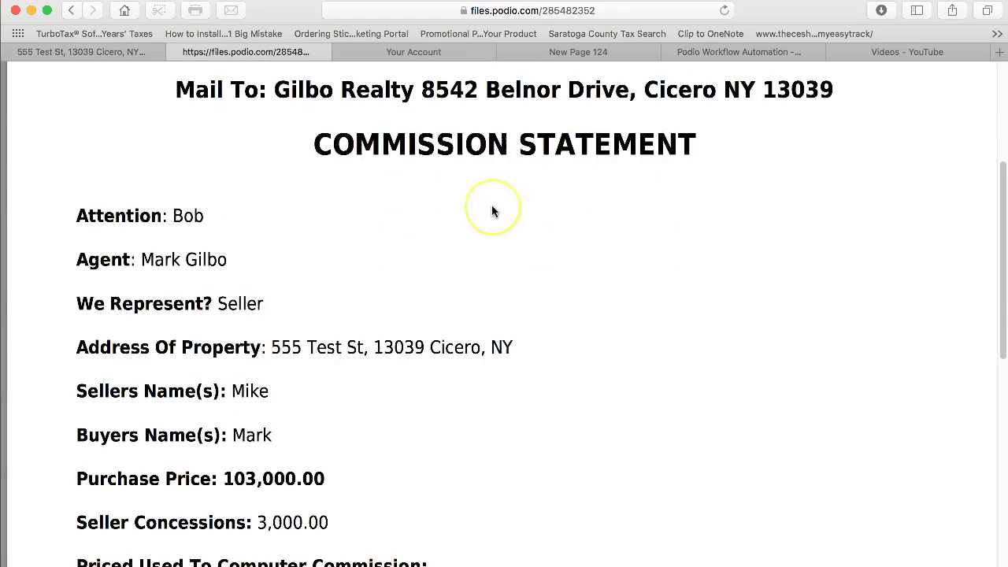
{"action": "scroll", "coordinate": [486, 225], "scroll_direction": "down", "scroll_amount": 3}
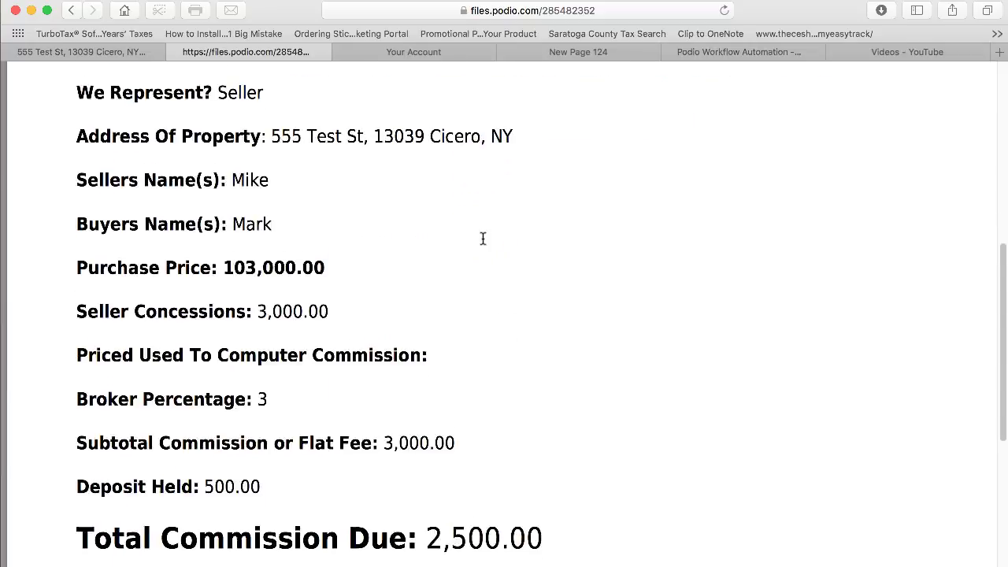
{"action": "scroll", "coordinate": [482, 239], "scroll_direction": "down", "scroll_amount": 3}
{"action": "scroll", "coordinate": [483, 238], "scroll_direction": "up", "scroll_amount": 4}
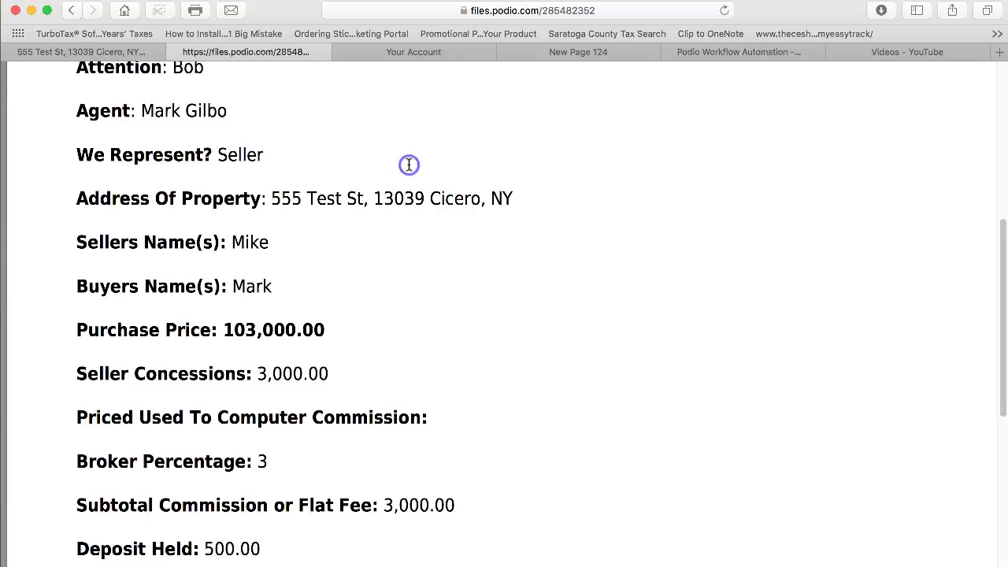
{"action": "scroll", "coordinate": [411, 315], "scroll_direction": "down", "scroll_amount": 3}
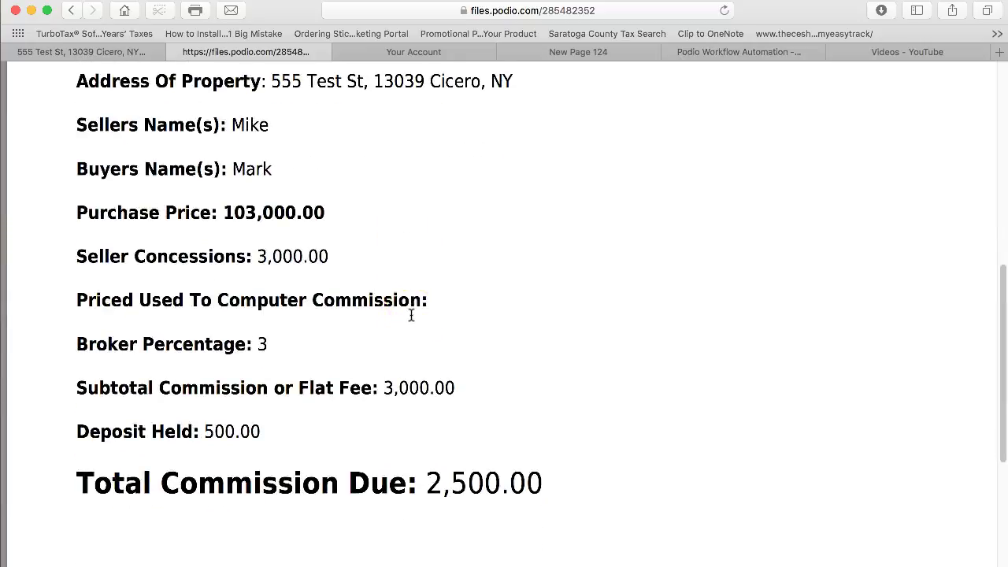
{"action": "scroll", "coordinate": [410, 315], "scroll_direction": "up", "scroll_amount": 10}
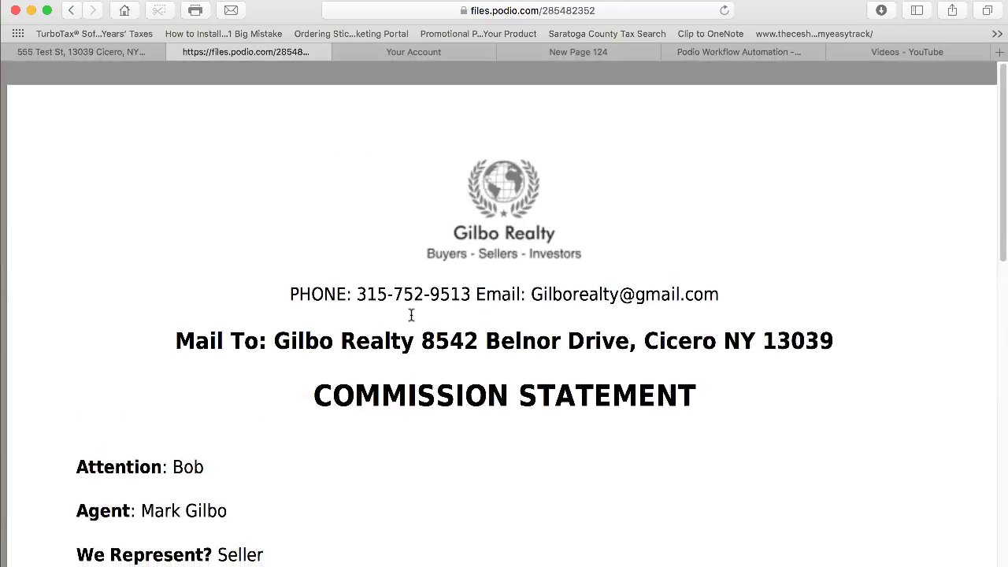
{"action": "scroll", "coordinate": [411, 315], "scroll_direction": "down", "scroll_amount": 10}
{"action": "scroll", "coordinate": [411, 315], "scroll_direction": "up", "scroll_amount": 3}
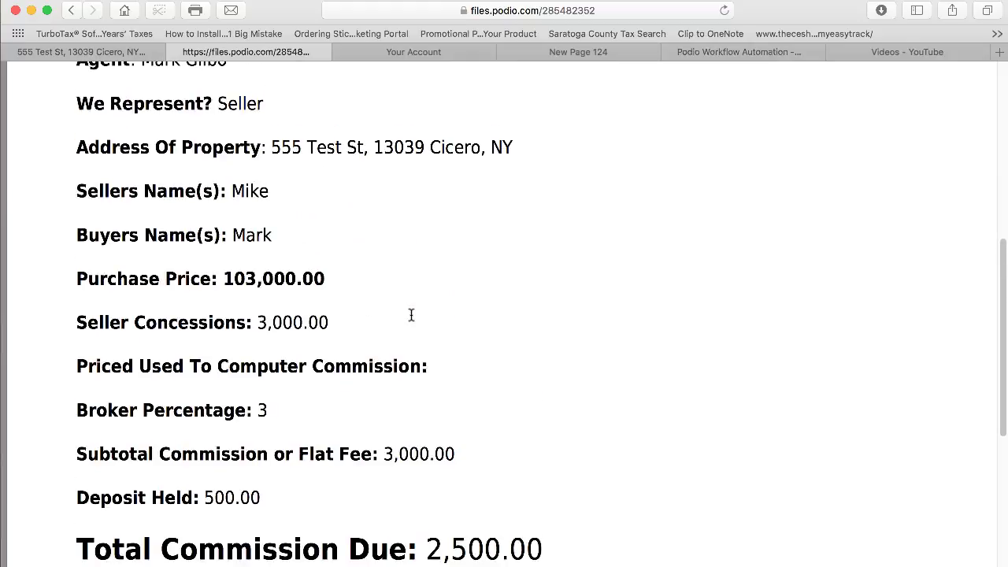
{"action": "scroll", "coordinate": [411, 315], "scroll_direction": "down", "scroll_amount": 1}
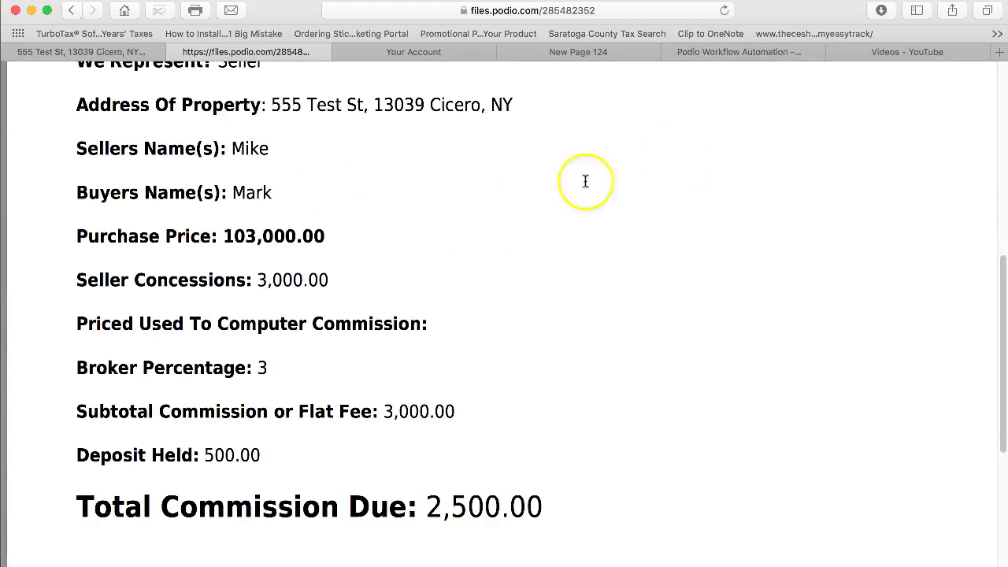
Leave the PDF, glance at the Gilbo Realty agent page, and return to the commission record to close it.
{"action": "left_click", "coordinate": [174, 51]}
{"action": "left_click", "coordinate": [533, 55]}
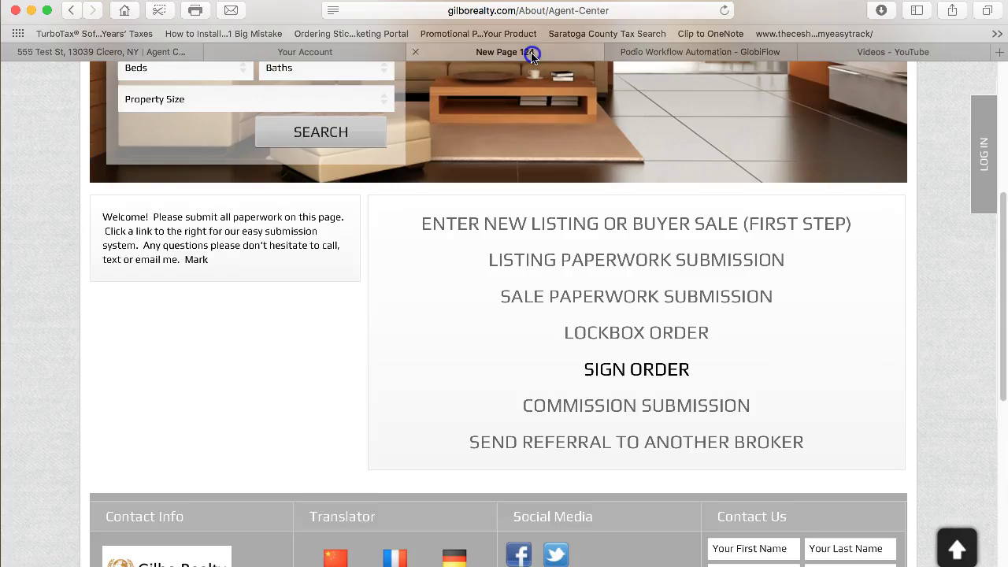
{"action": "left_click", "coordinate": [122, 53]}
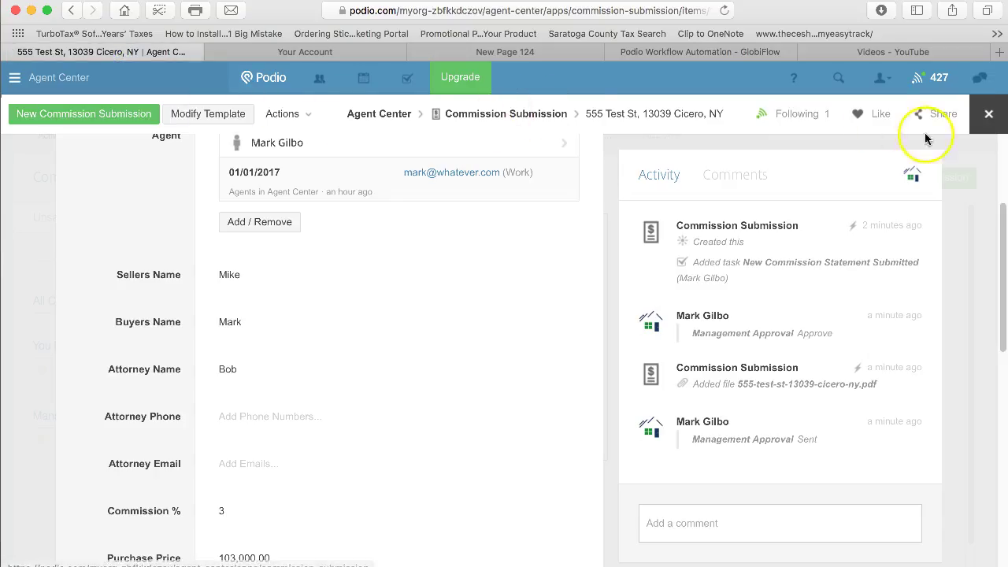
{"action": "left_click", "coordinate": [990, 116]}
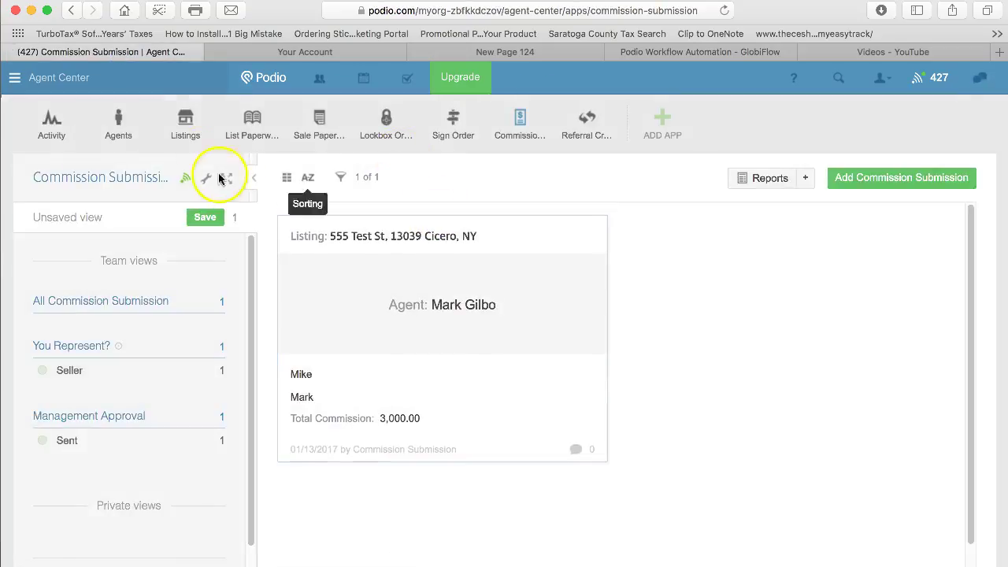
Open the test listing in the Listings app, review its status options and related paperwork and commission items, and close it.
{"action": "left_click", "coordinate": [187, 122]}
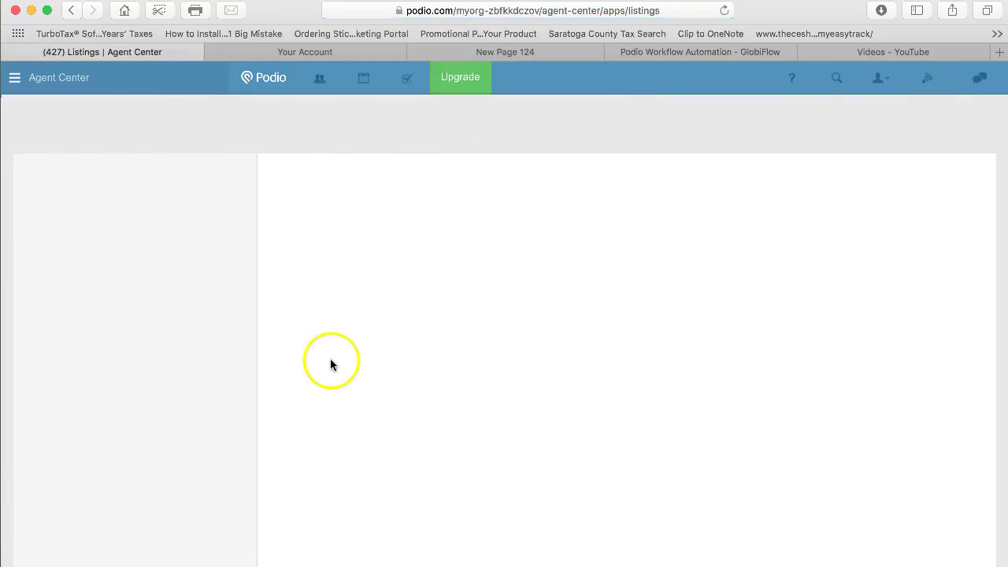
{"action": "left_click", "coordinate": [404, 315]}
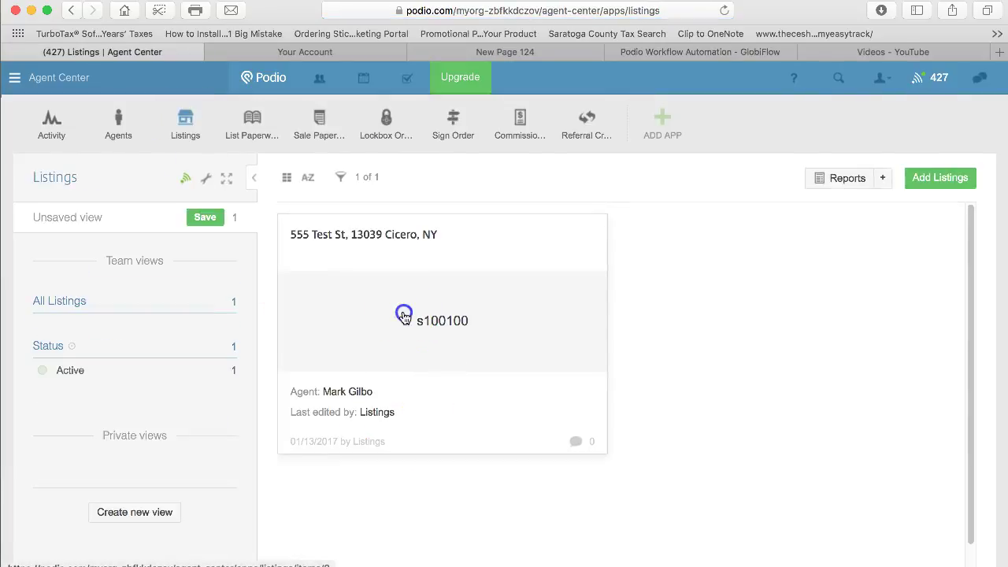
{"action": "scroll", "coordinate": [393, 405], "scroll_direction": "down", "scroll_amount": 5}
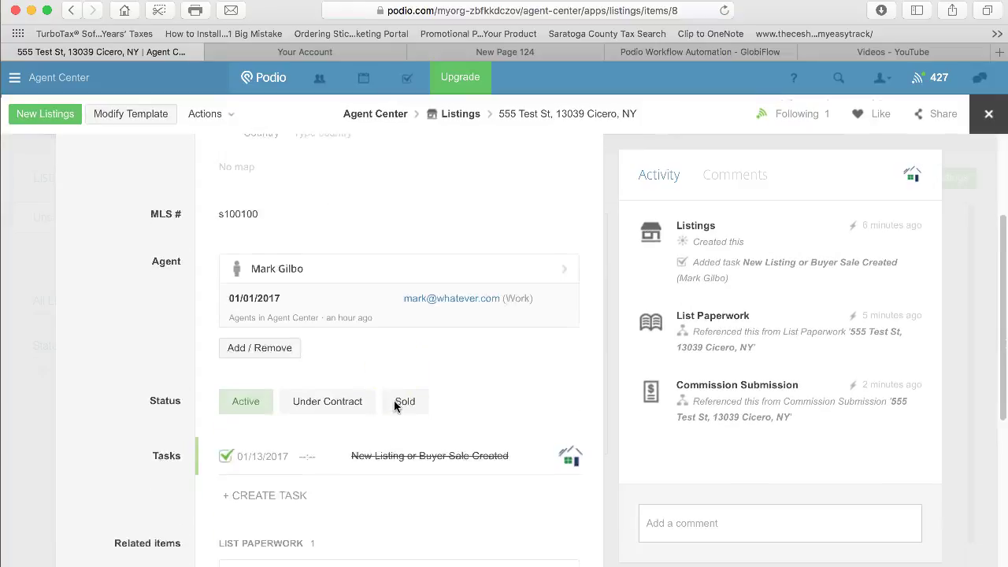
{"action": "scroll", "coordinate": [398, 394], "scroll_direction": "down", "scroll_amount": 3}
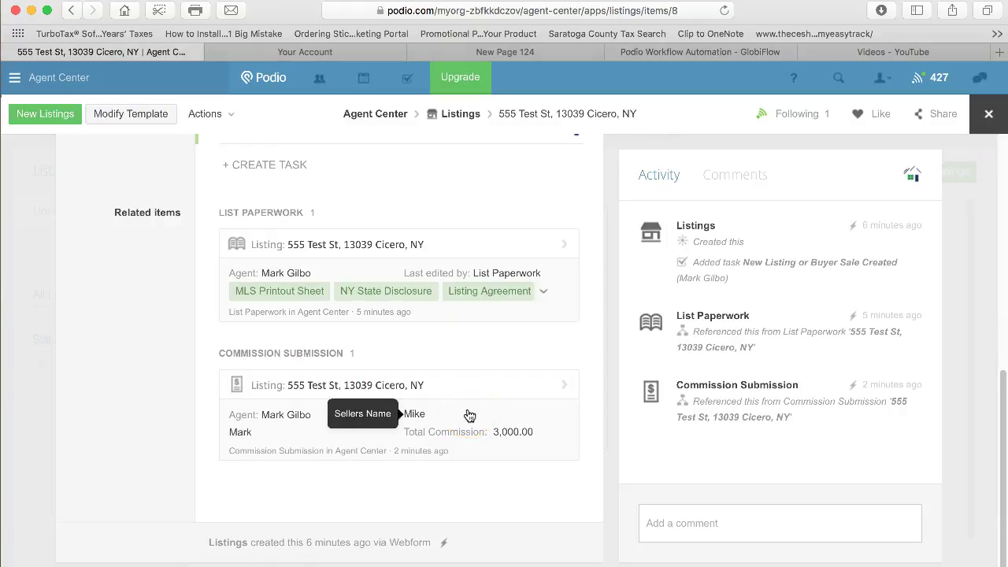
{"action": "left_click", "coordinate": [988, 120]}
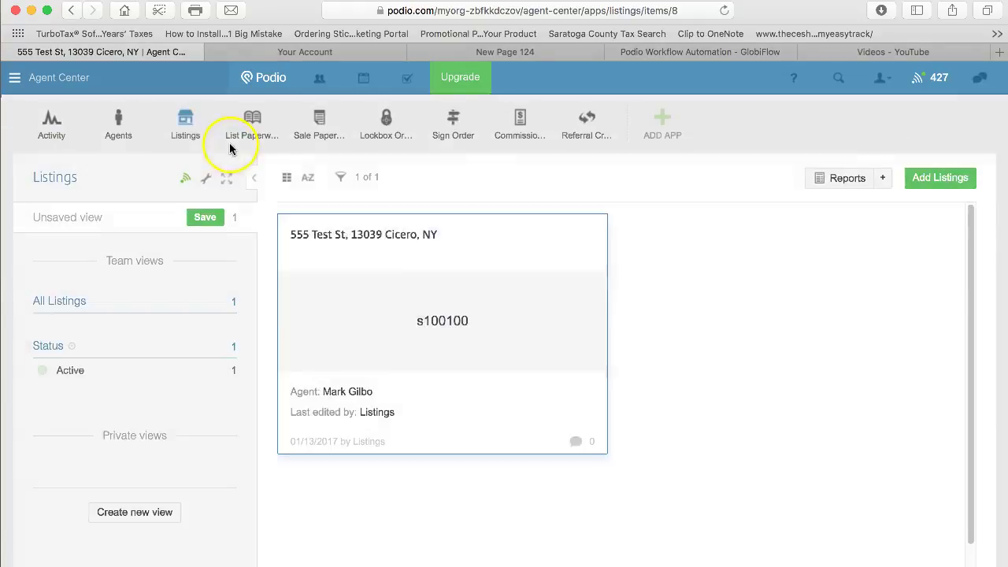
Mark the New Commission Statement Submitted task as complete on the Agent Center activity page.
{"action": "left_click", "coordinate": [49, 126]}
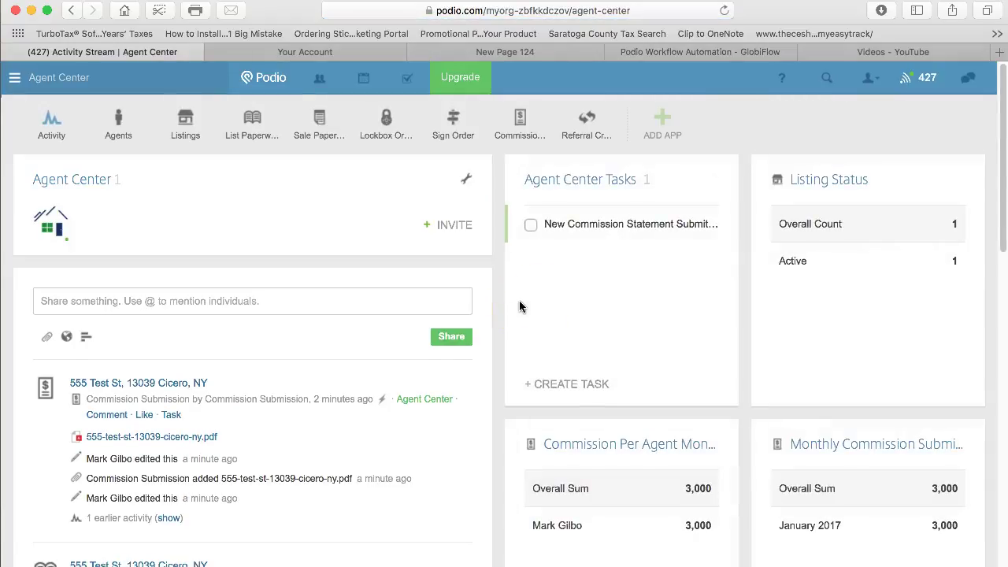
{"action": "left_click", "coordinate": [529, 228]}
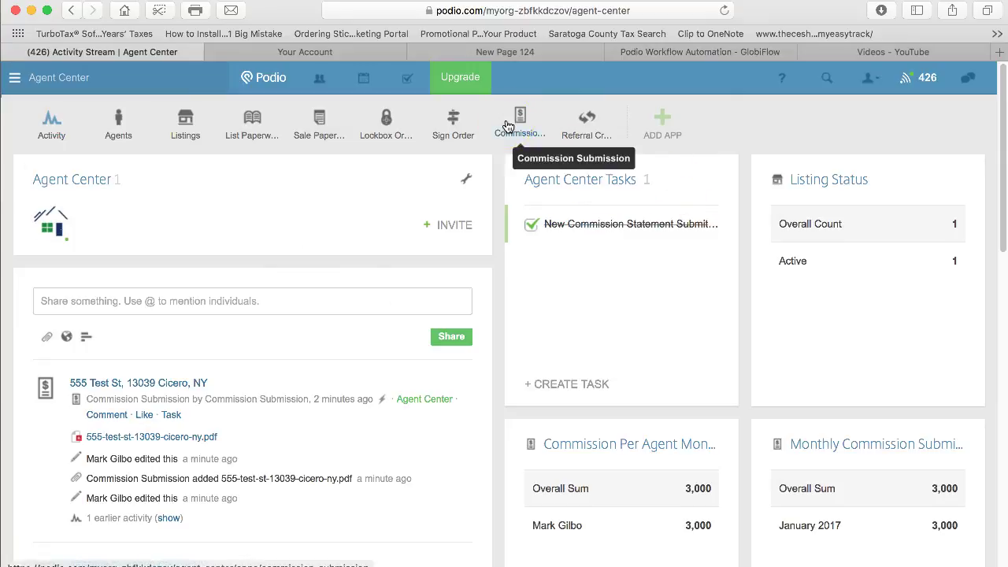
View the Referral Creation and Commission Submission apps, and open the Send Referral webform from the Gilbo Realty site to examine its fields.
{"action": "left_click", "coordinate": [584, 123]}
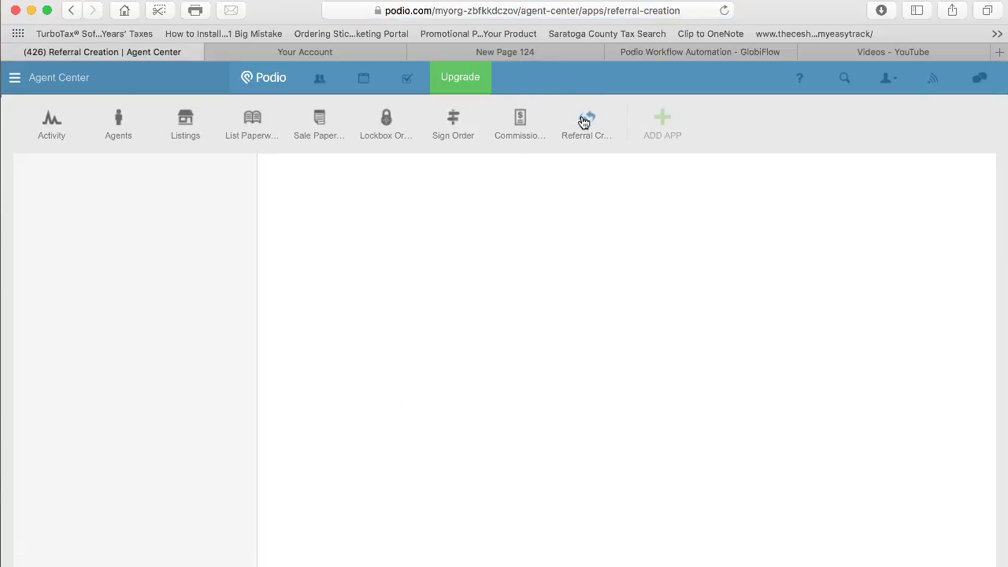
{"action": "left_click", "coordinate": [523, 126]}
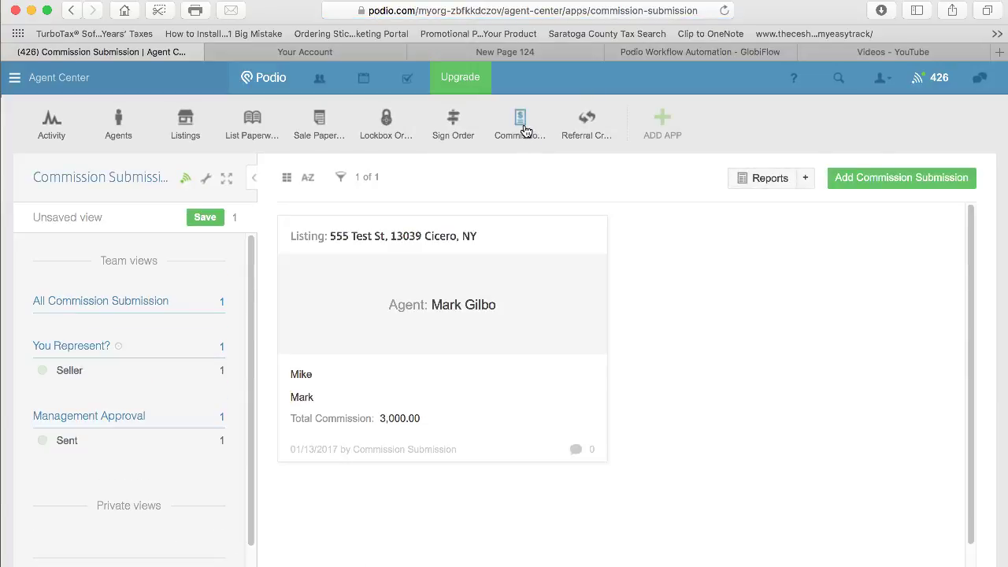
{"action": "left_click", "coordinate": [529, 55]}
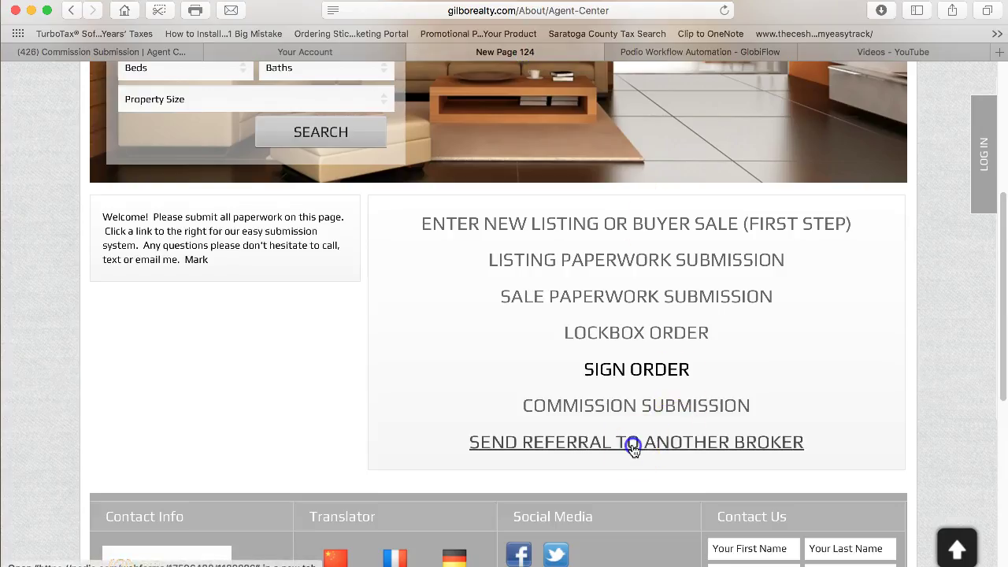
{"action": "left_click", "coordinate": [633, 442]}
{"action": "scroll", "coordinate": [467, 360], "scroll_direction": "down", "scroll_amount": 10}
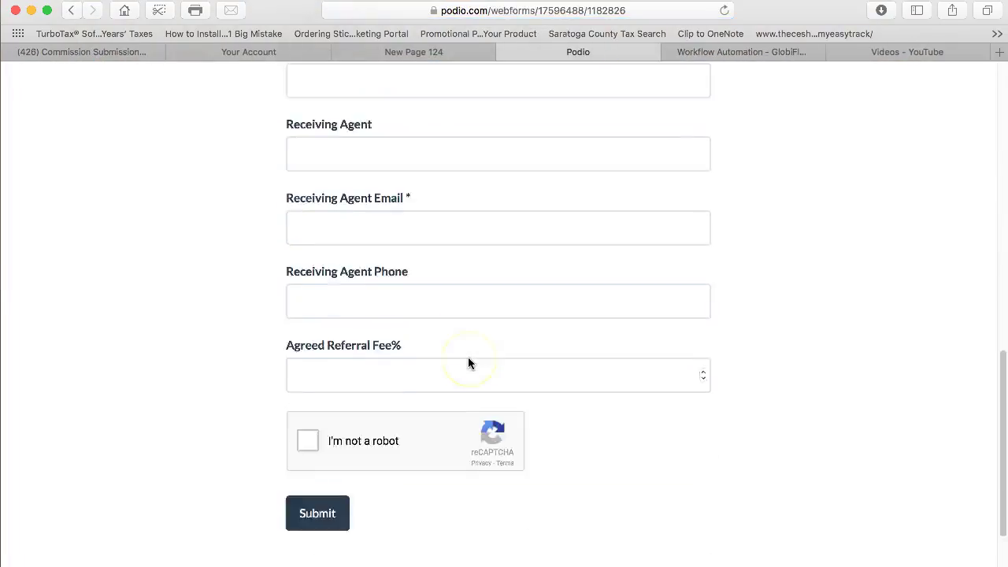
{"action": "scroll", "coordinate": [468, 363], "scroll_direction": "up", "scroll_amount": 15}
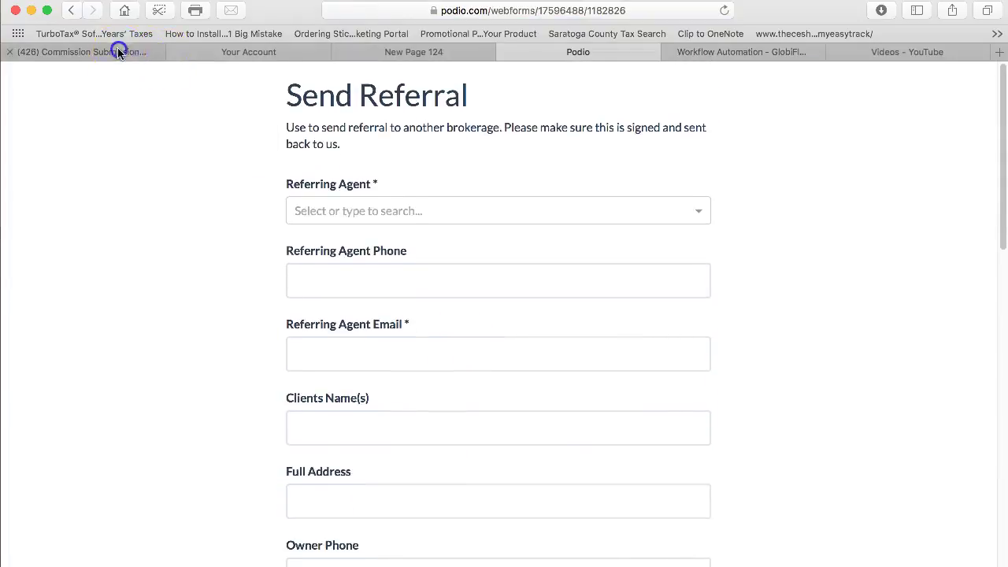
Look over the Agents app in the Agent Center workspace and the submission links on the Gilbo Realty agent page.
{"action": "left_click", "coordinate": [118, 51]}
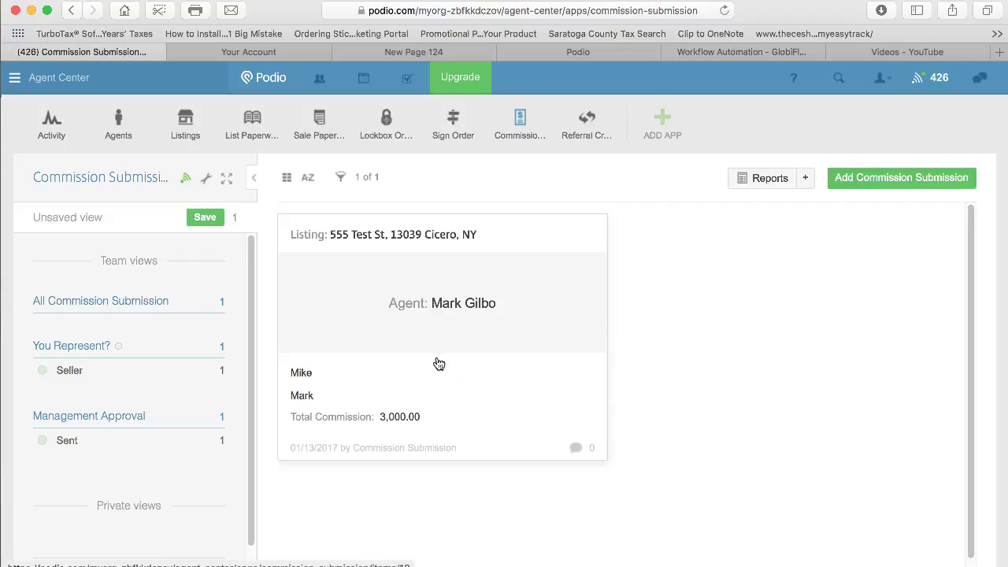
{"action": "left_click", "coordinate": [124, 137]}
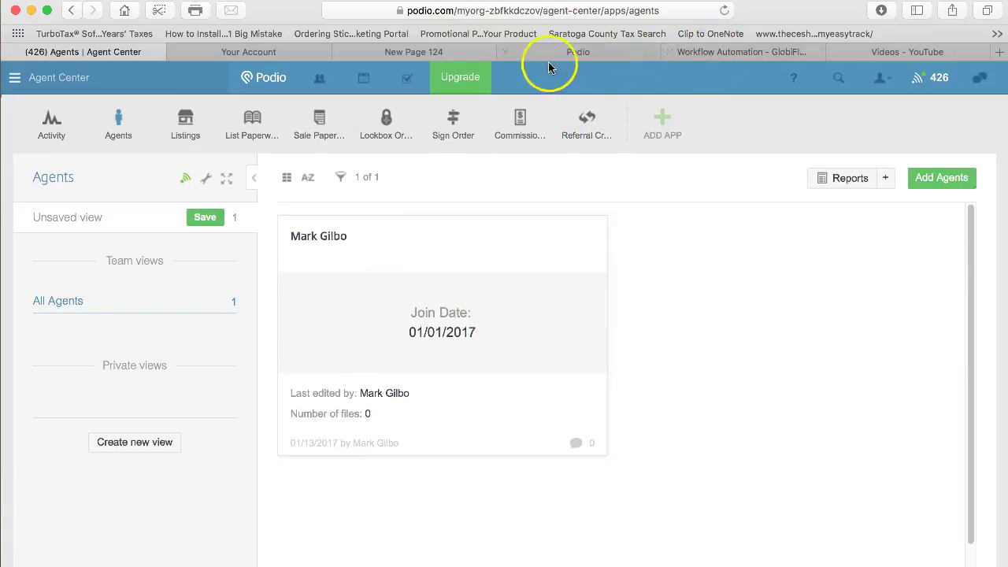
{"action": "left_click", "coordinate": [445, 53]}
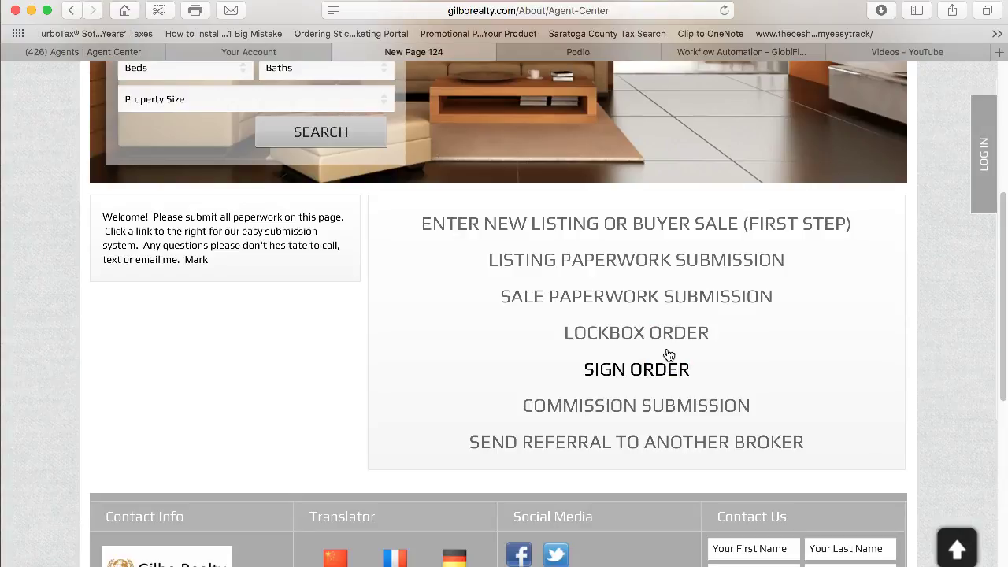
{"action": "scroll", "coordinate": [597, 350], "scroll_direction": "up", "scroll_amount": 4}
{"action": "scroll", "coordinate": [546, 251], "scroll_direction": "down", "scroll_amount": 4}
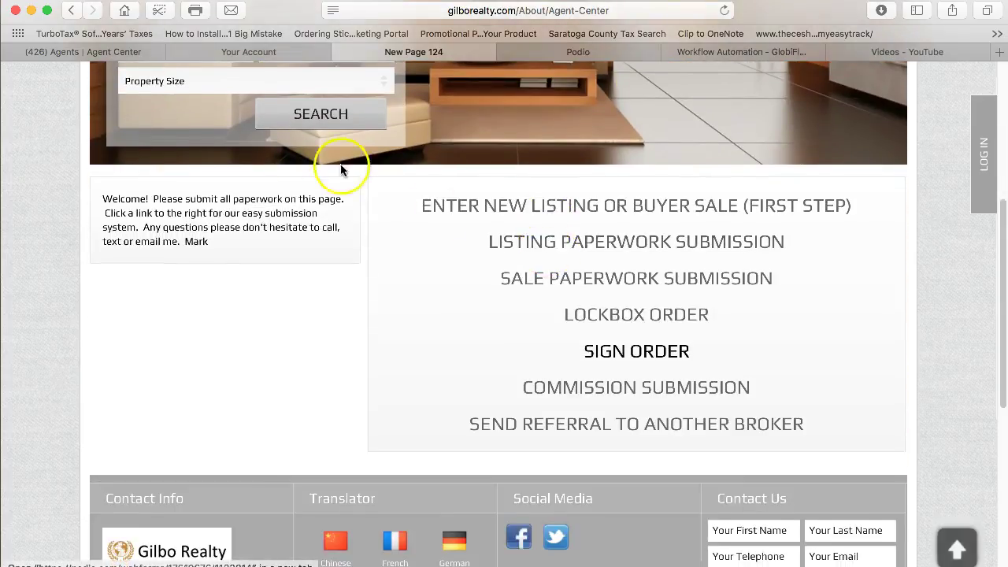
{"action": "left_click", "coordinate": [86, 52]}
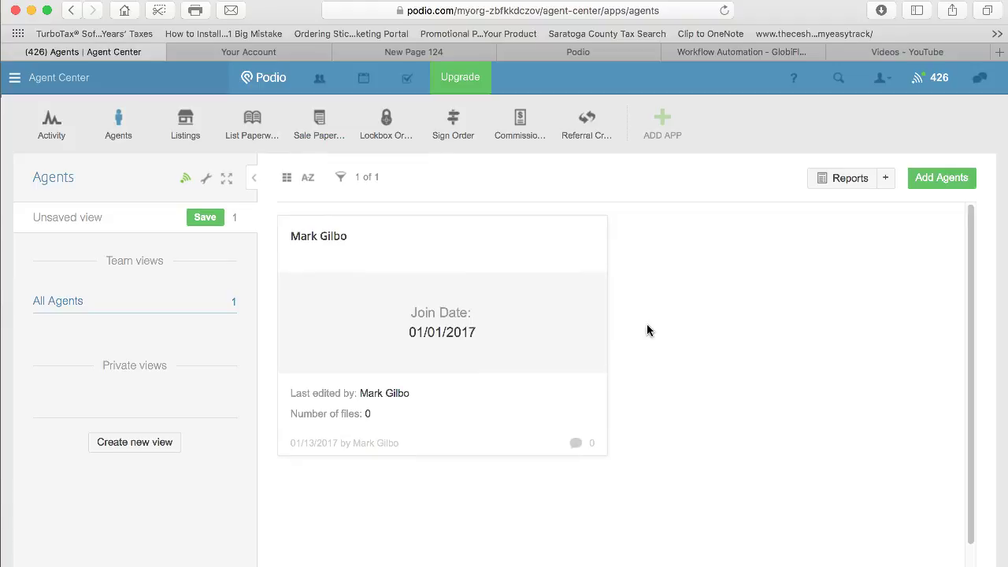
{"action": "left_click", "coordinate": [424, 297]}
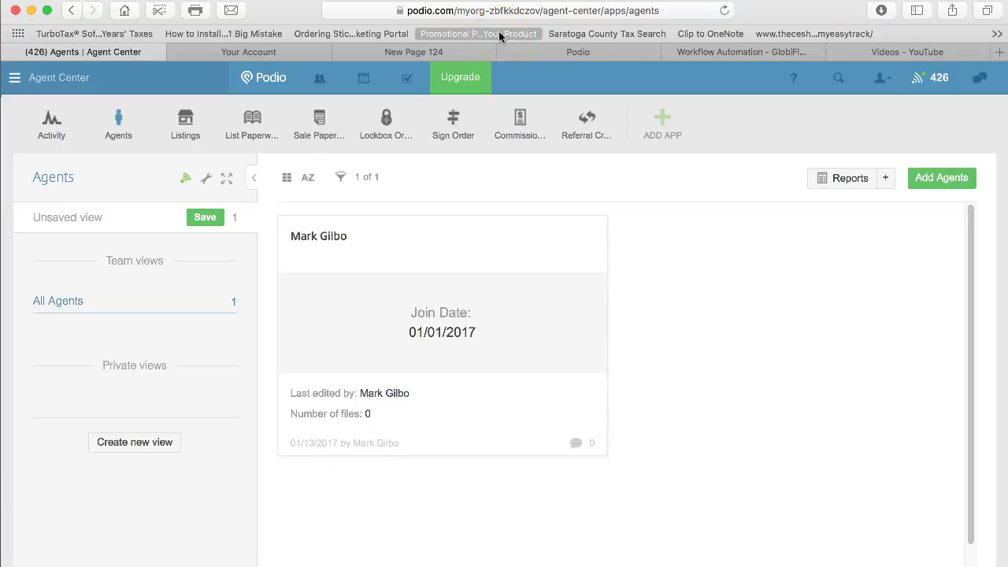
Check the referral link on the Gilbo Realty agent page and return to the Agents app in Podio.
{"action": "left_click", "coordinate": [401, 50]}
{"action": "left_click", "coordinate": [634, 294]}
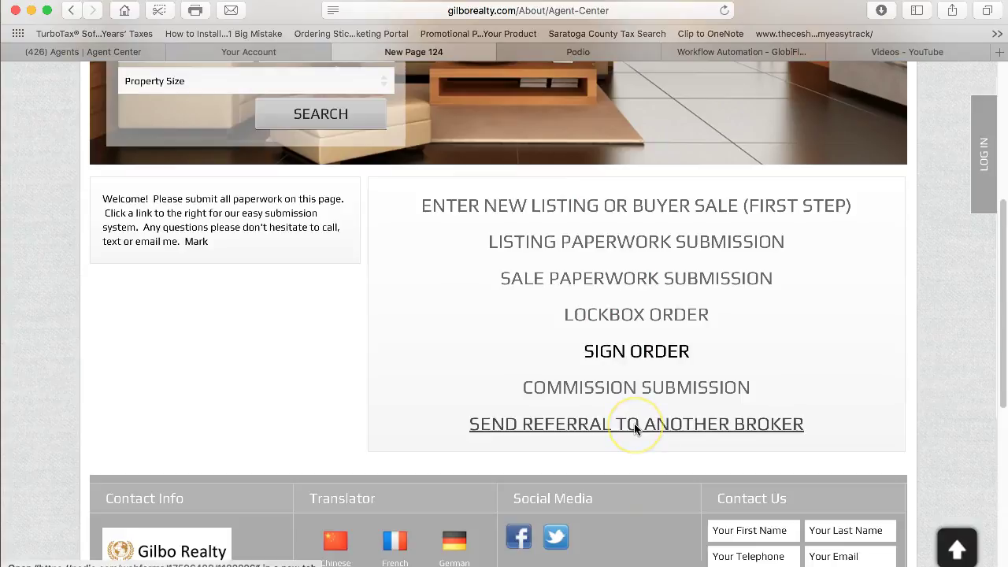
{"action": "left_click", "coordinate": [85, 52]}
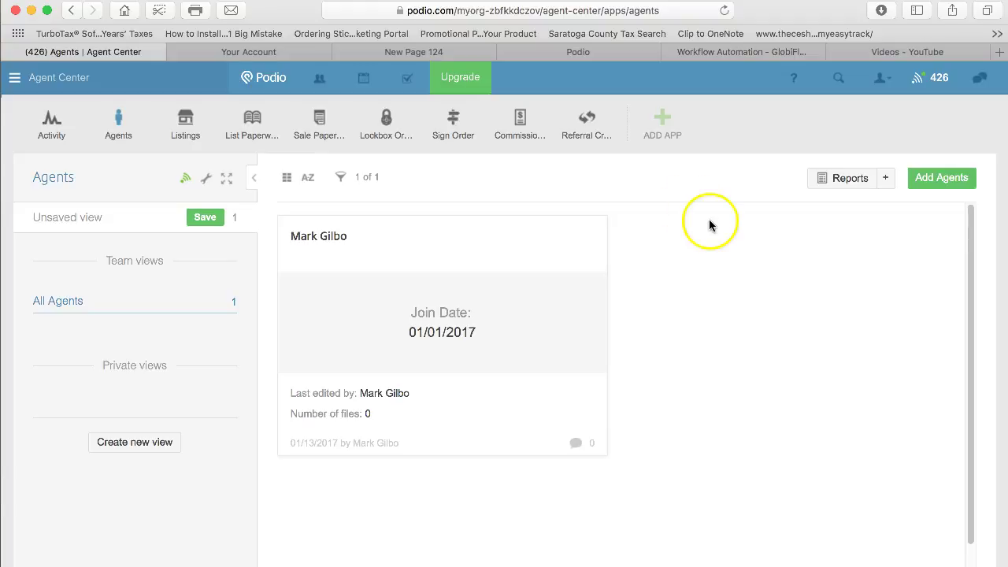
Switch to GlobiFlow and open the Commission Statement flow of the Commission Submission app for editing.
{"action": "left_click", "coordinate": [741, 52]}
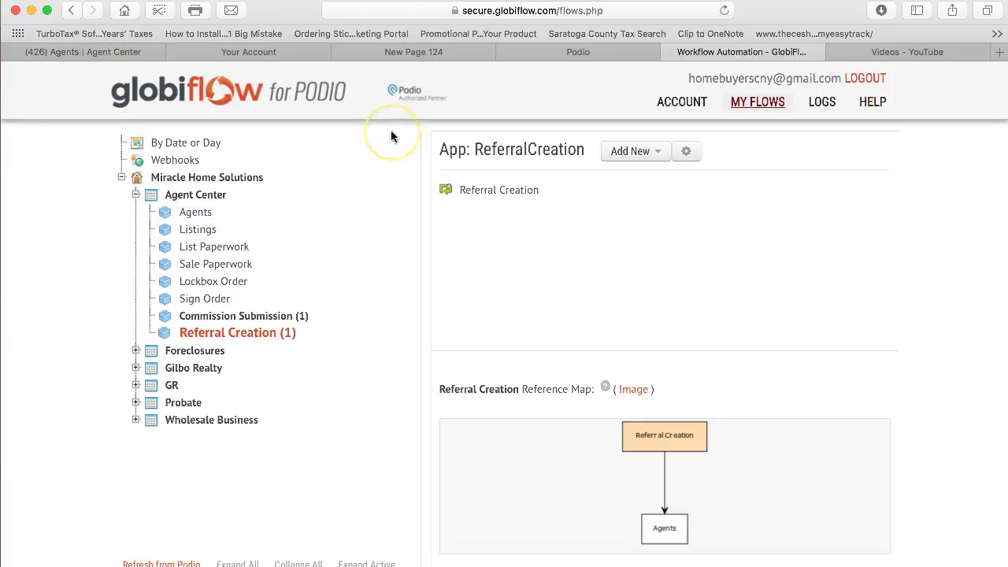
{"action": "left_click", "coordinate": [265, 318]}
{"action": "left_click", "coordinate": [544, 193]}
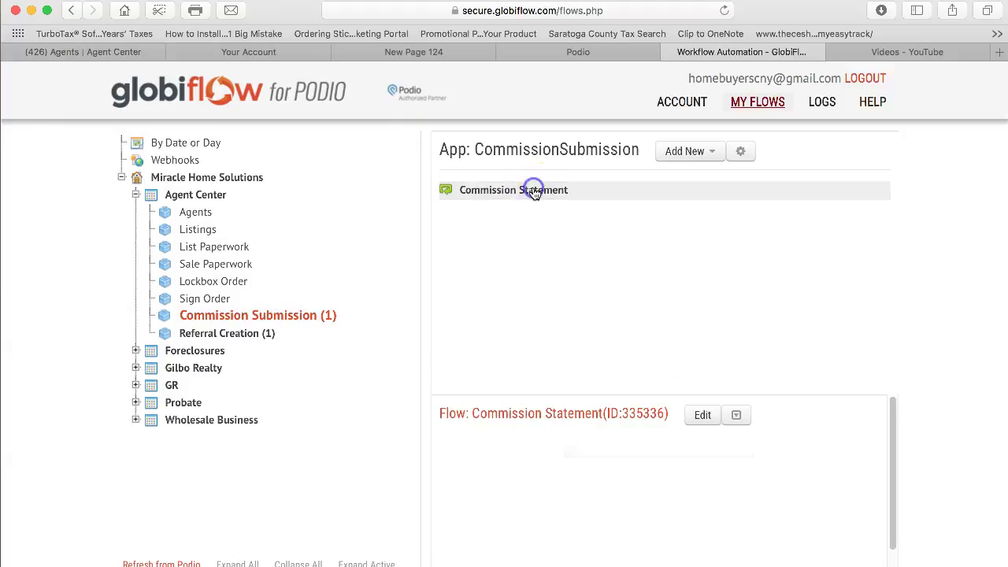
{"action": "left_click", "coordinate": [702, 415]}
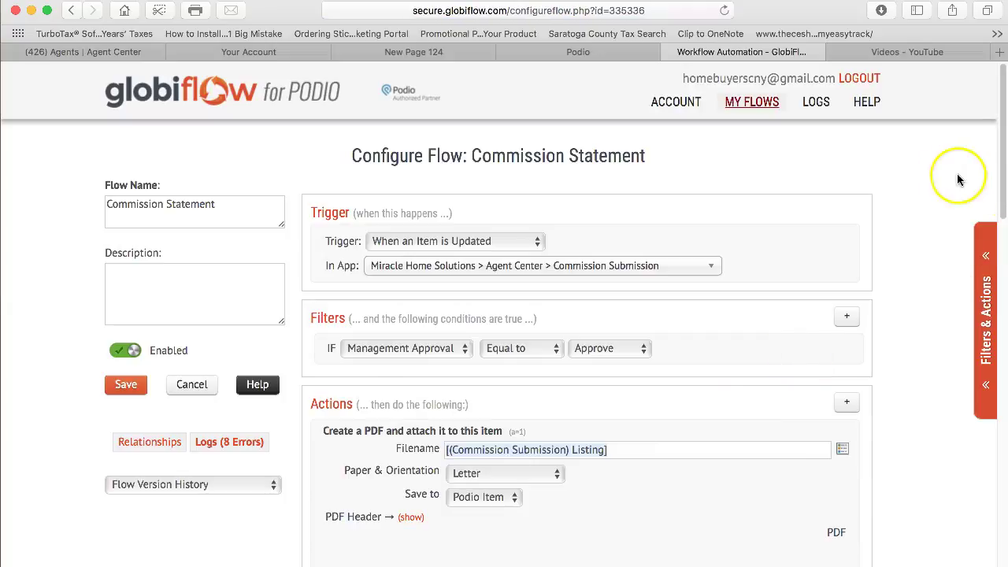
Examine the flow's PDF content template, from the Gilbo Realty letterhead through the commission fields to Total Commission Due.
{"action": "scroll", "coordinate": [929, 182], "scroll_direction": "down", "scroll_amount": 5}
{"action": "scroll", "coordinate": [699, 386], "scroll_direction": "down", "scroll_amount": 4}
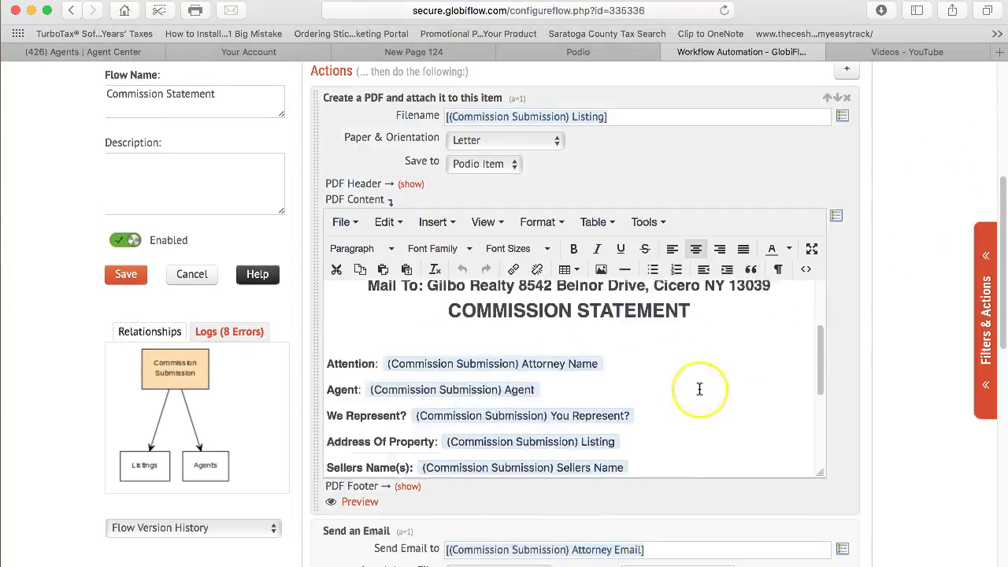
{"action": "scroll", "coordinate": [698, 389], "scroll_direction": "down", "scroll_amount": 2}
{"action": "scroll", "coordinate": [700, 388], "scroll_direction": "down", "scroll_amount": 2}
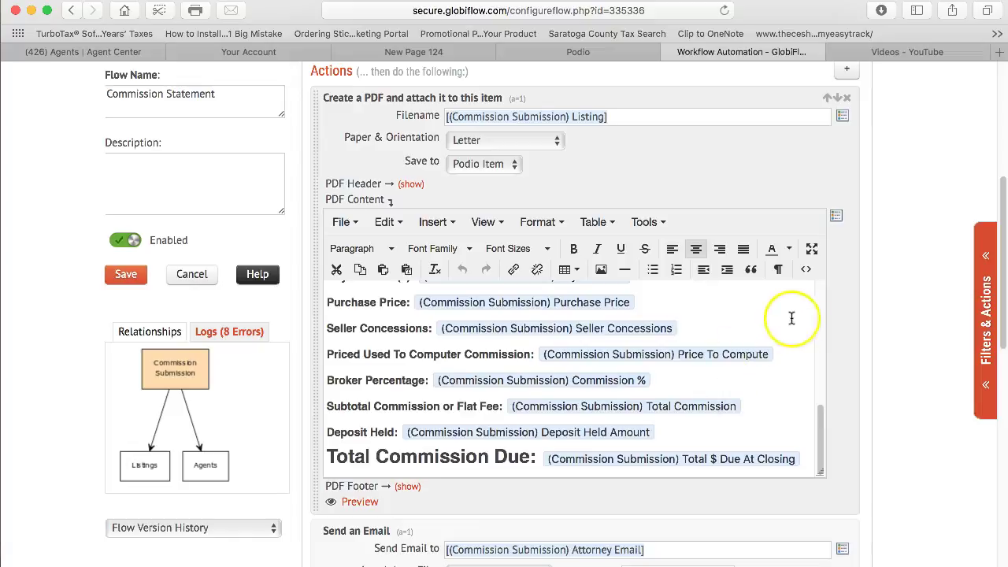
{"action": "scroll", "coordinate": [795, 315], "scroll_direction": "up", "scroll_amount": 8}
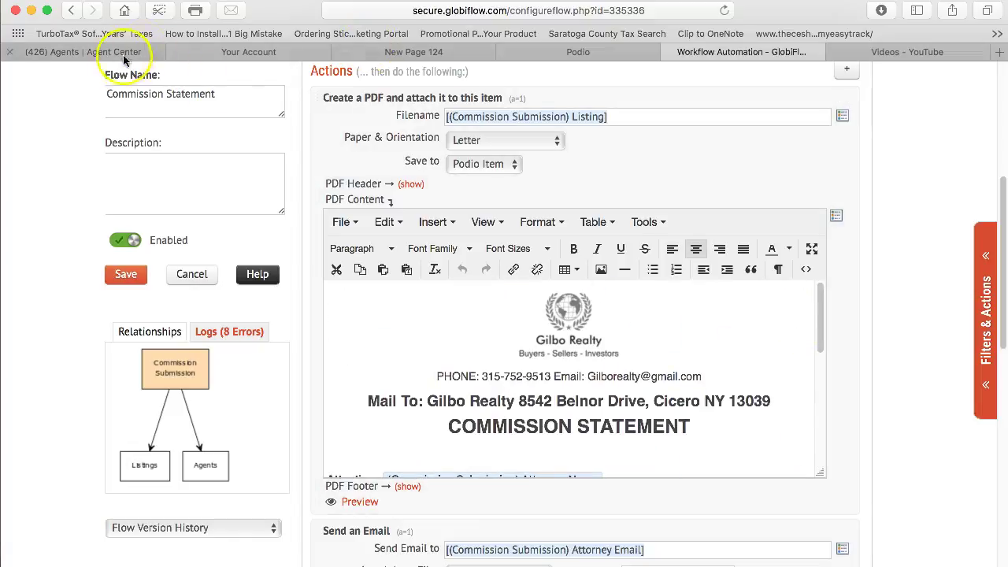
Switch to Podio, open the test item in the Commission Submission app, and review its approval status, files, tasks and activity.
{"action": "left_click", "coordinate": [78, 52]}
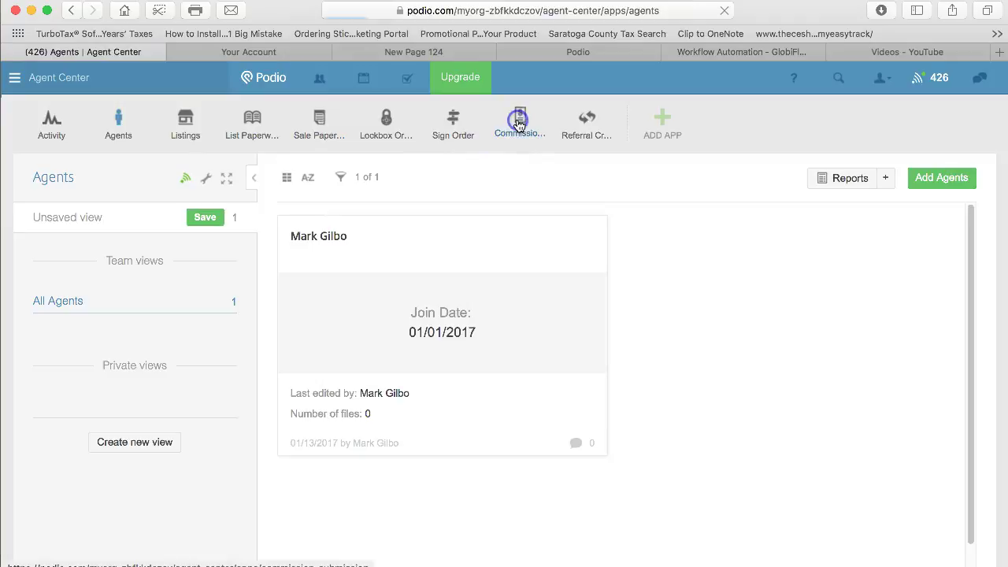
{"action": "left_click", "coordinate": [517, 123]}
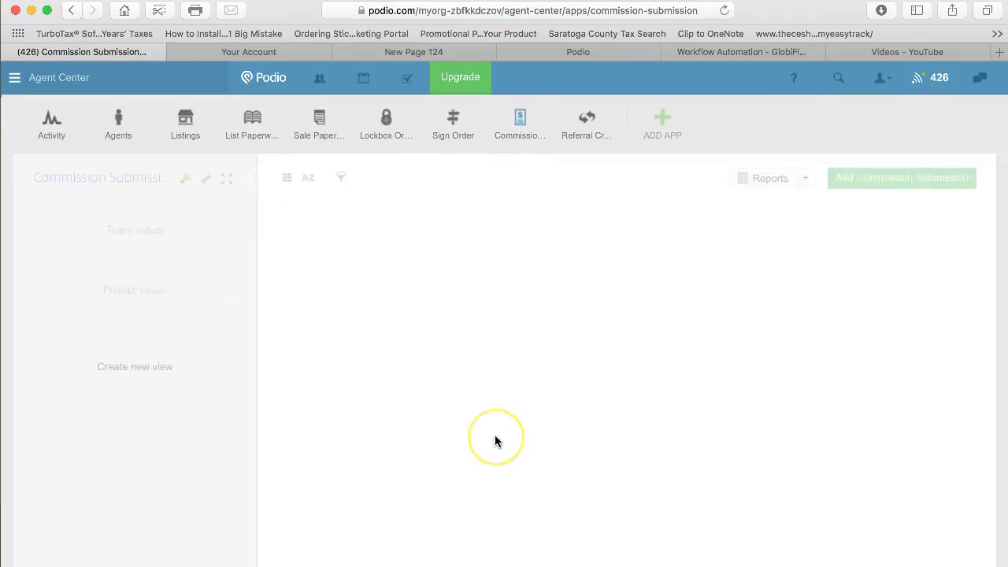
{"action": "left_click", "coordinate": [449, 330]}
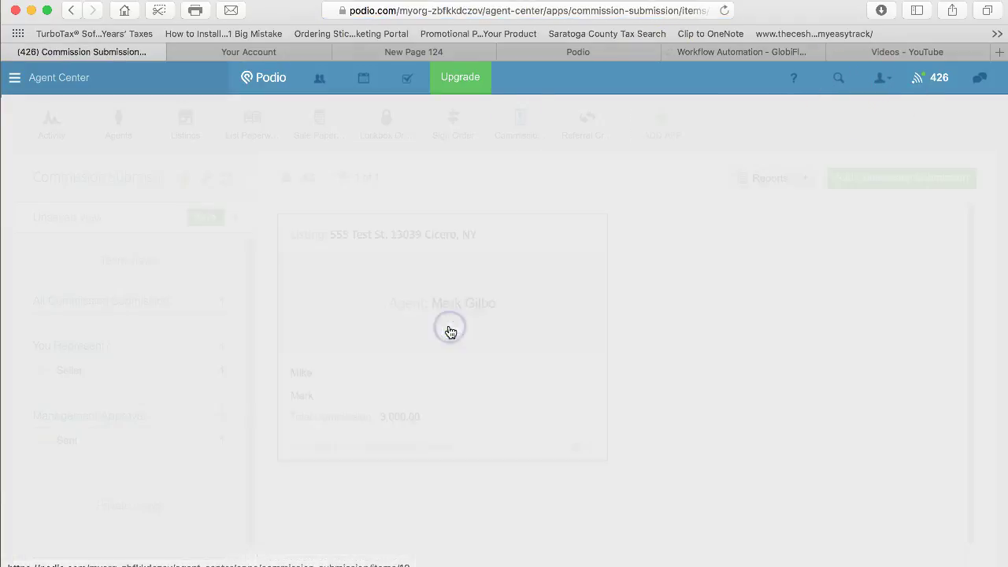
{"action": "scroll", "coordinate": [463, 405], "scroll_direction": "down", "scroll_amount": 5}
{"action": "scroll", "coordinate": [463, 407], "scroll_direction": "down", "scroll_amount": 7}
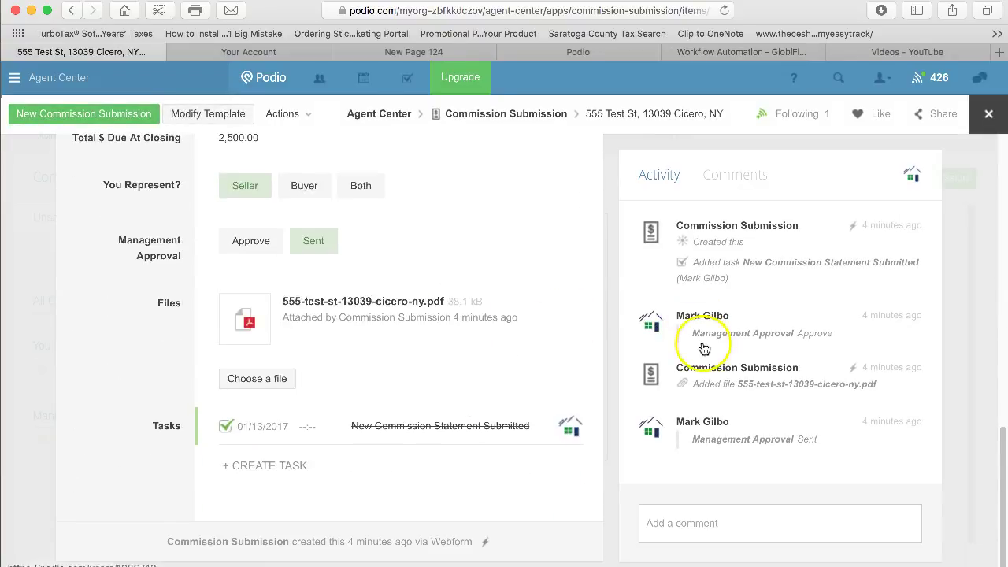
Open the PDF attached to the commission submission in a new tab and read through the generated commission statement.
{"action": "left_click", "coordinate": [819, 386], "text": "super"}
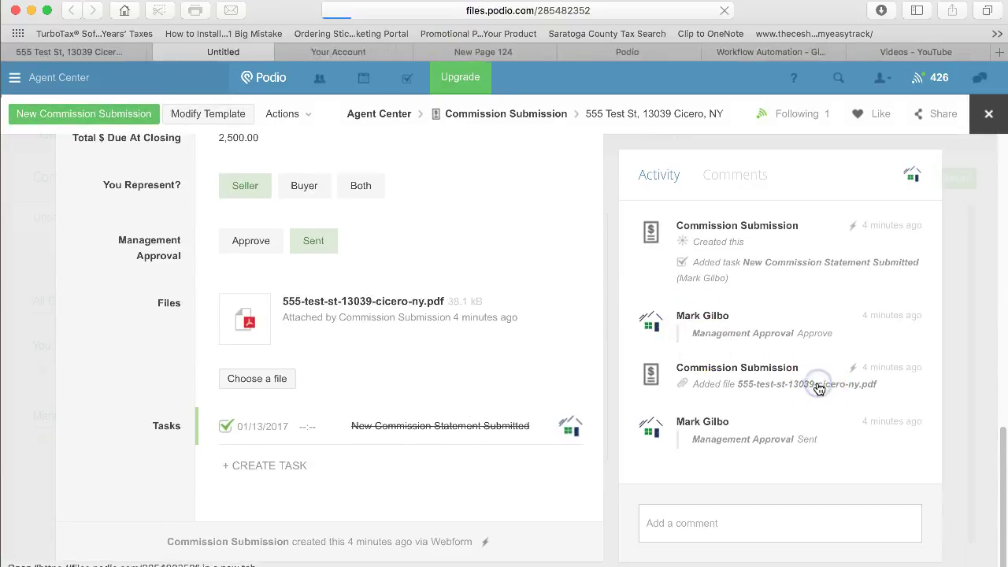
{"action": "scroll", "coordinate": [475, 344], "scroll_direction": "down", "scroll_amount": 5}
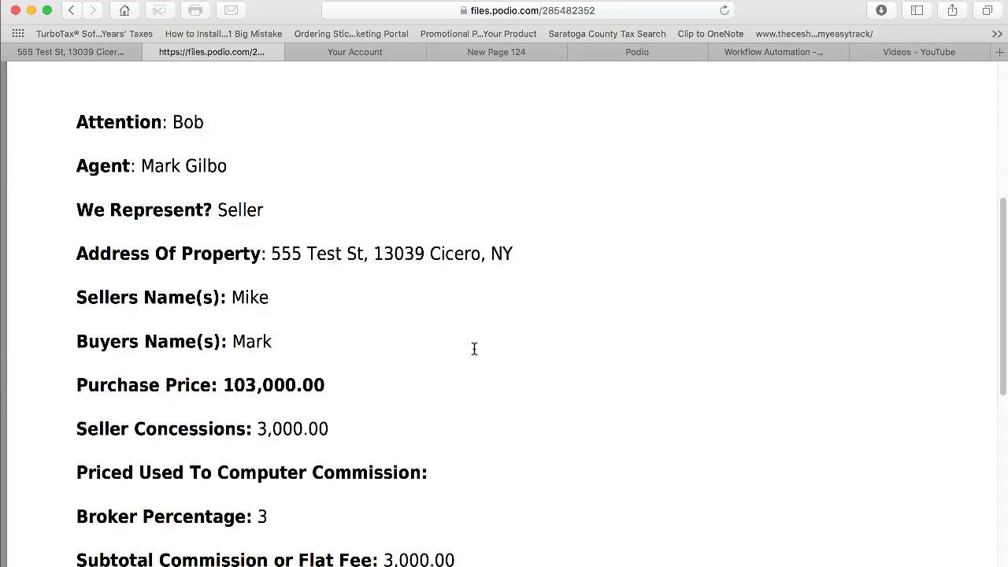
{"action": "scroll", "coordinate": [475, 349], "scroll_direction": "up", "scroll_amount": 5}
Leave the Commission Statement flow editor in GlobiFlow without saving and close the test commission submission in Podio.
{"action": "left_click", "coordinate": [752, 52]}
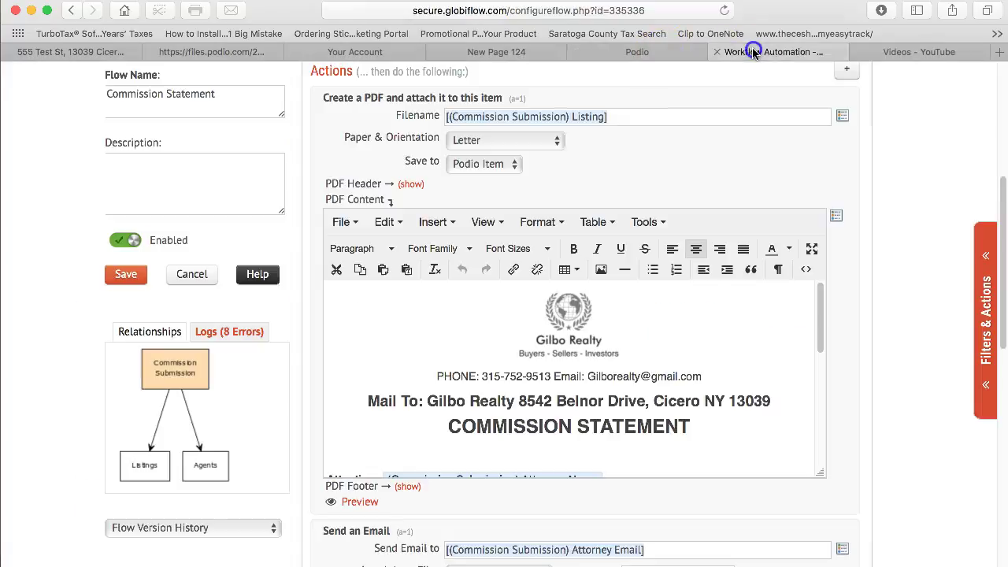
{"action": "left_click", "coordinate": [193, 282]}
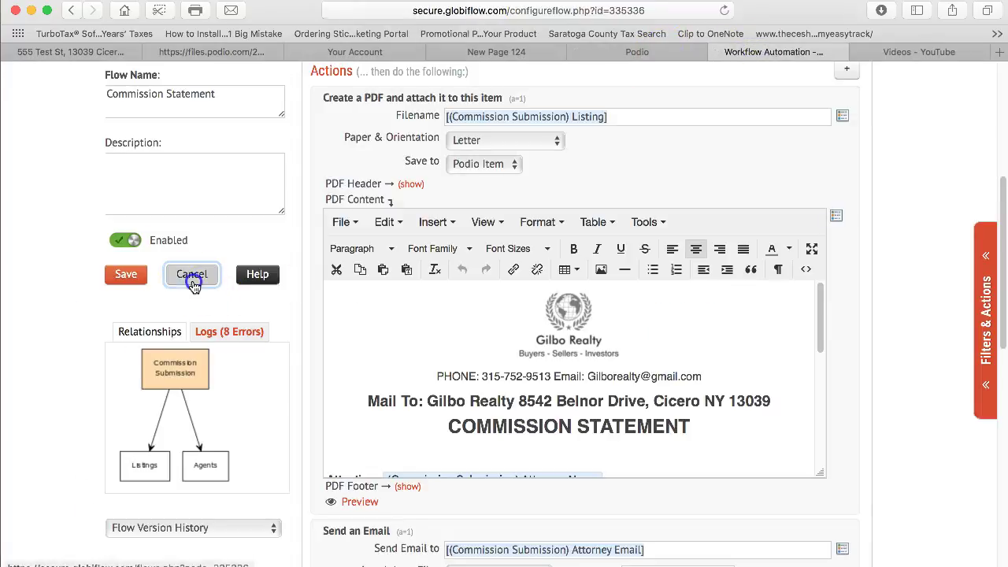
{"action": "left_click", "coordinate": [108, 49]}
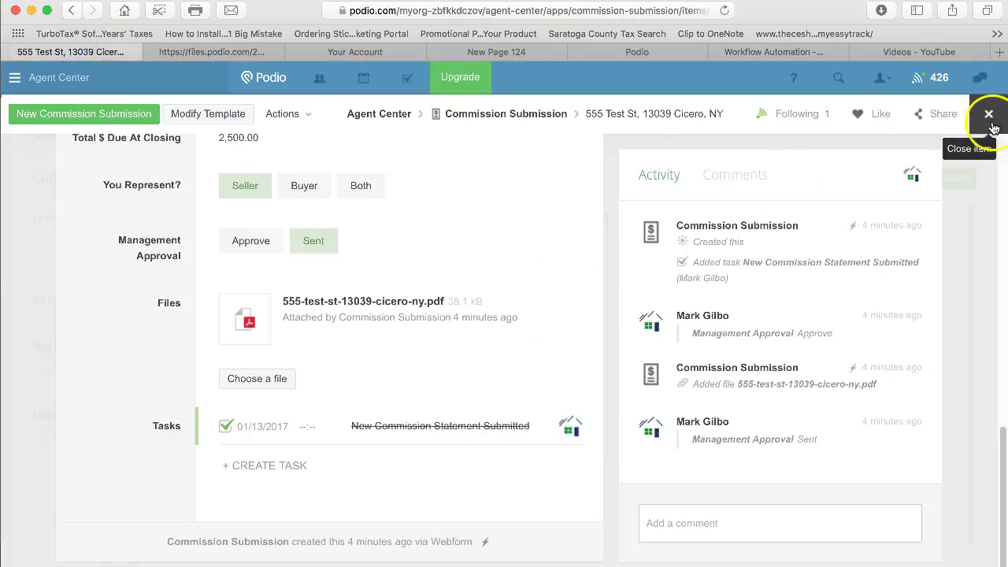
{"action": "left_click", "coordinate": [989, 115]}
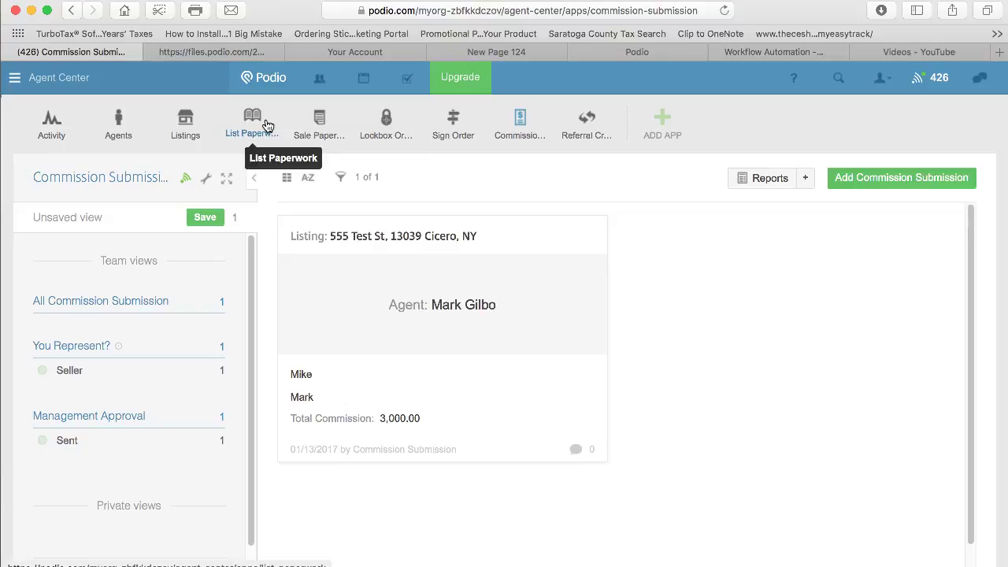
{"action": "left_click", "coordinate": [38, 122]}
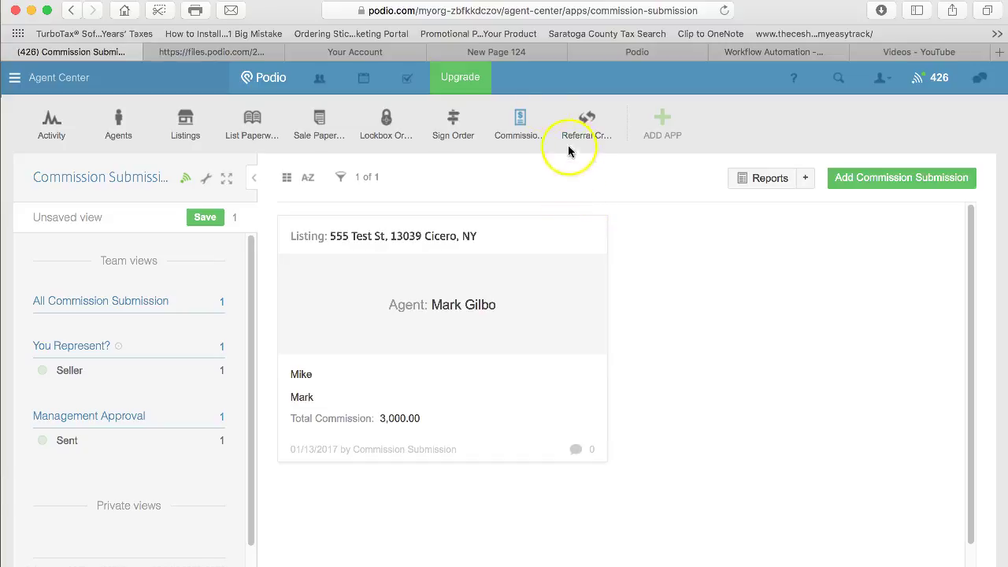
{"action": "left_click", "coordinate": [489, 53]}
{"action": "left_click", "coordinate": [355, 52]}
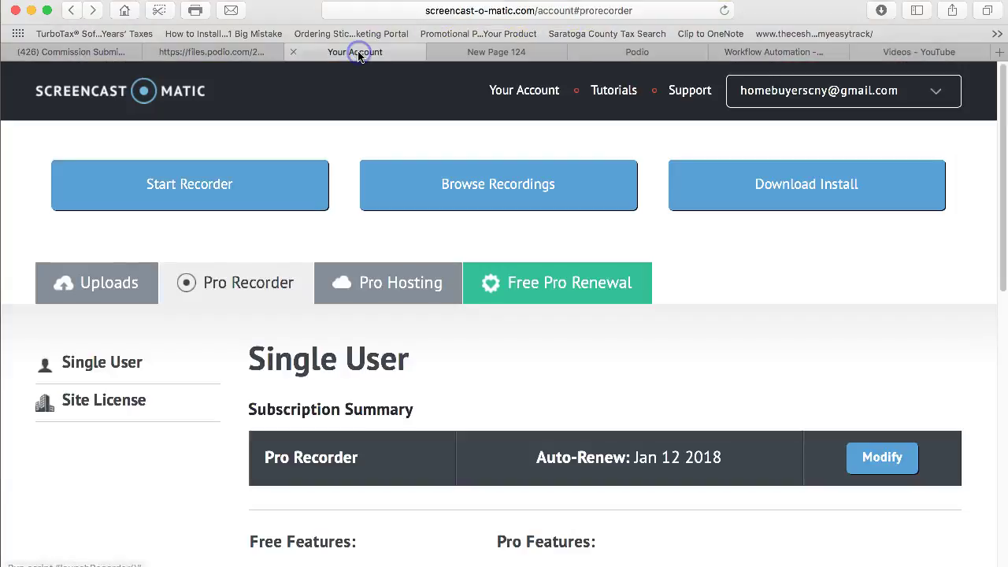
{"action": "left_click", "coordinate": [227, 52]}
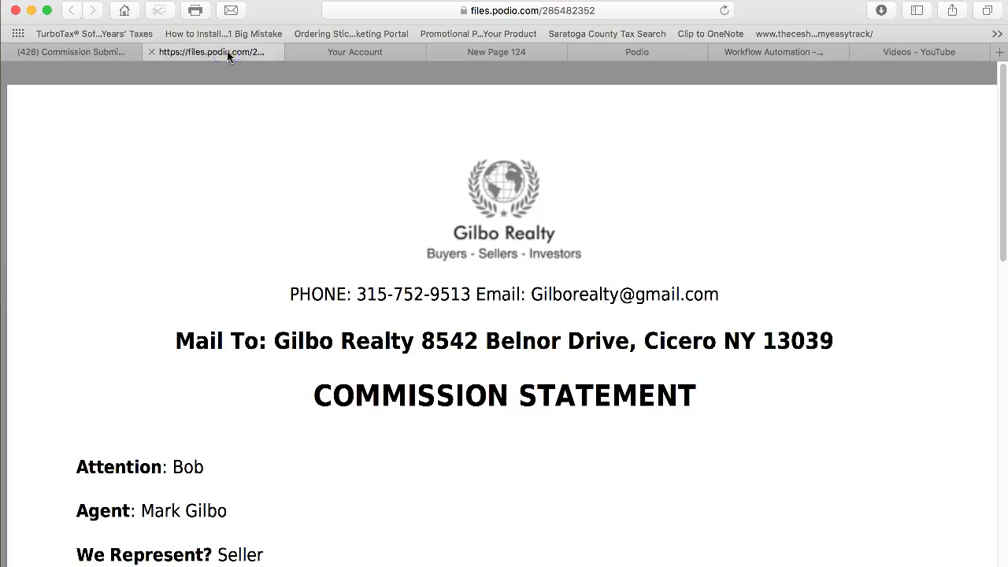
{"action": "left_click", "coordinate": [94, 36]}
{"action": "left_click", "coordinate": [94, 53]}
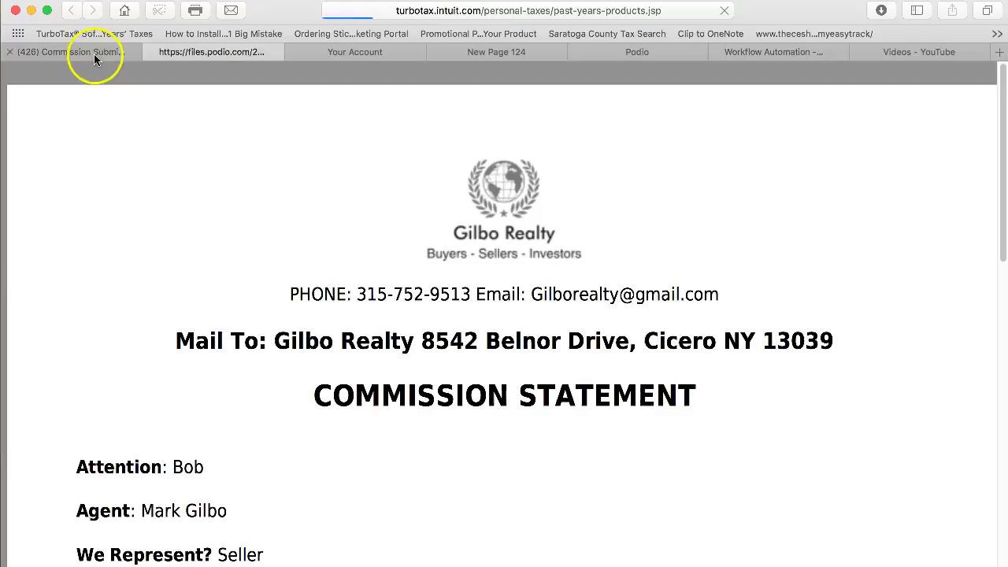